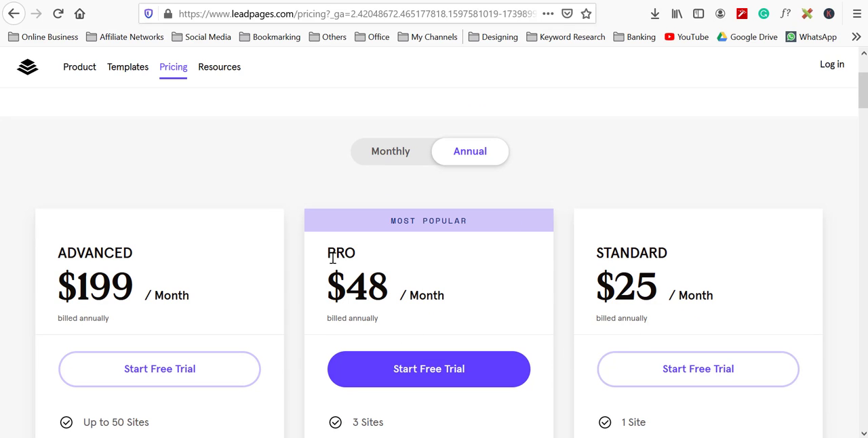
Step: Compare the pricing plans by switching between the Monthly and Annual billing views
left_click_drag(354, 251, 326, 261)
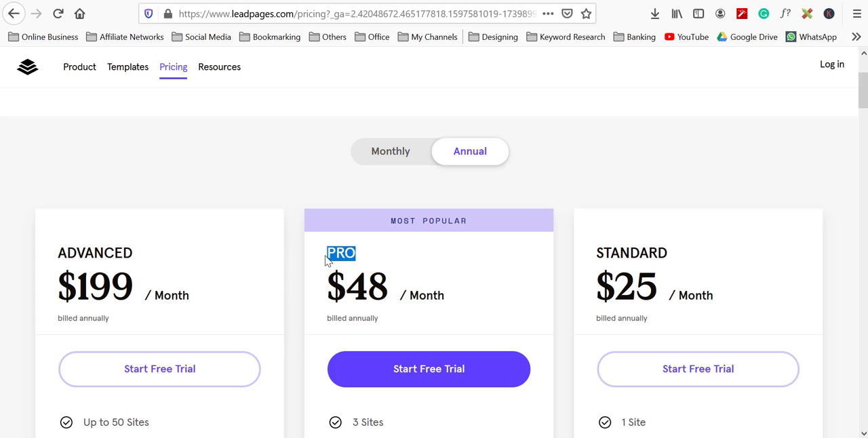
left_click(429, 265)
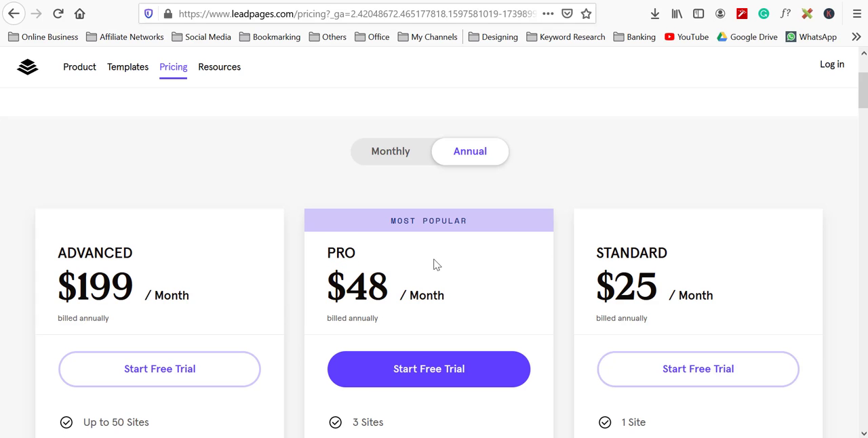
left_click(404, 154)
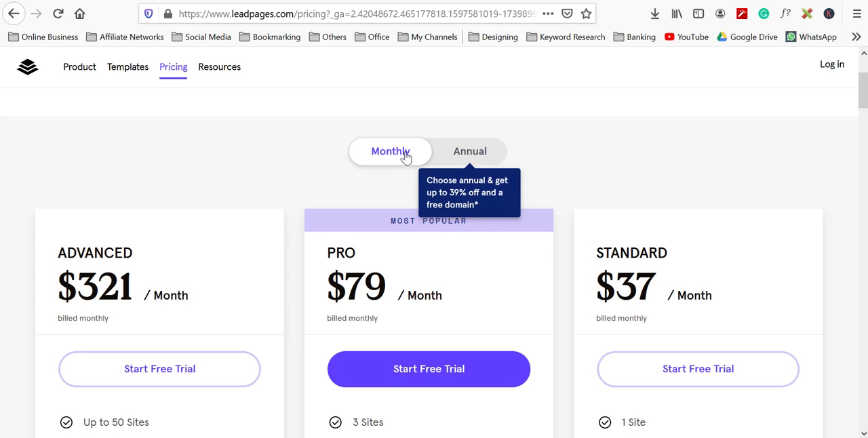
left_click(479, 155)
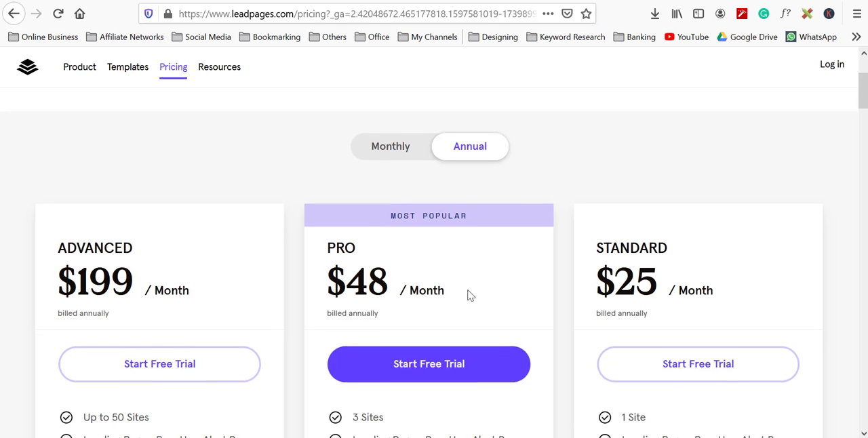
Step: Continue the Pro plan free trial sign-up form and save the login when the browser offers
scroll(465, 296, "down", 2)
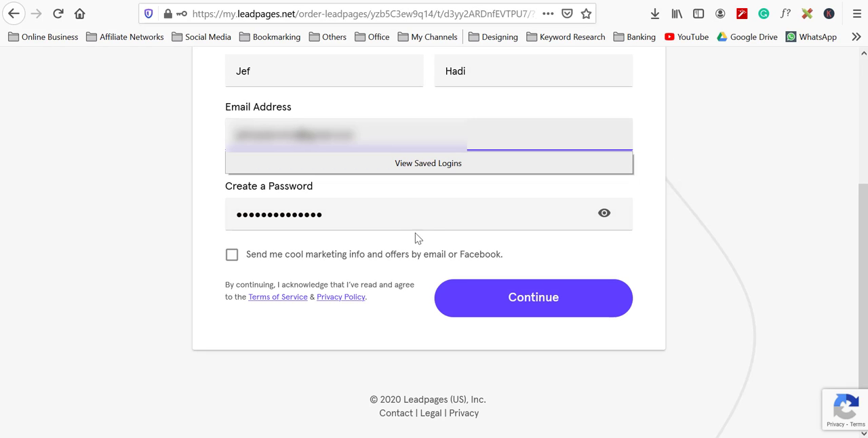
scroll(438, 217, "up", 2)
scroll(440, 214, "down", 2)
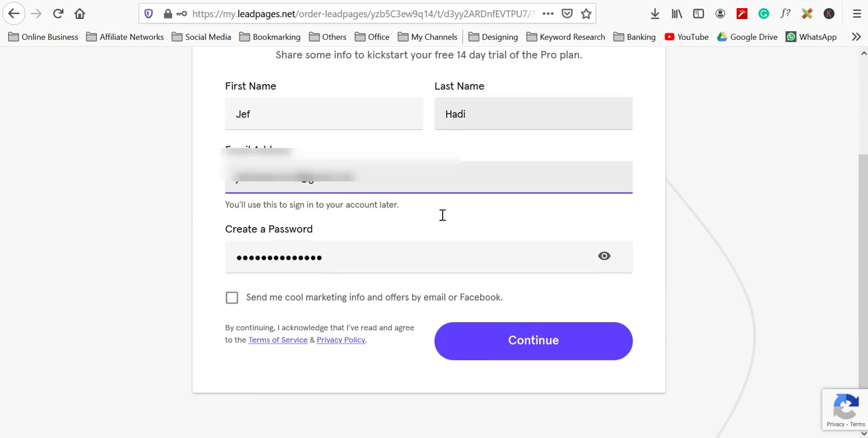
left_click(472, 295)
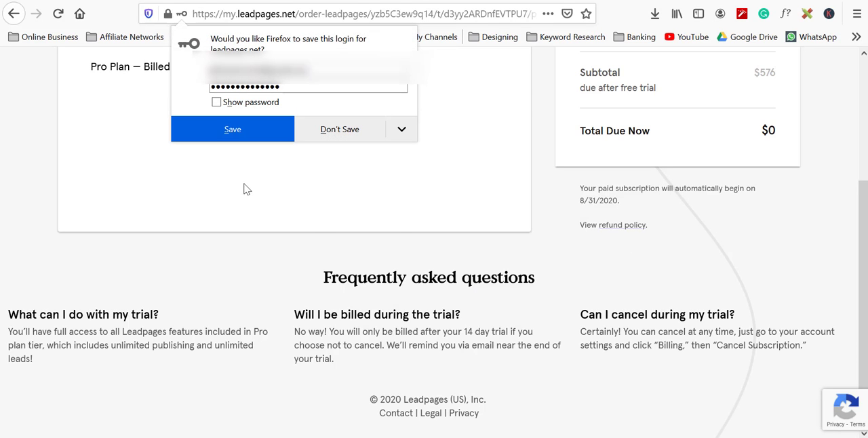
left_click(258, 138)
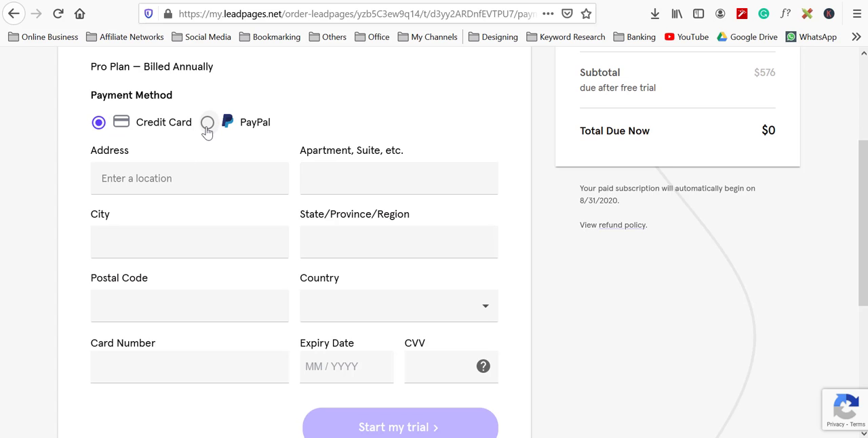
Step: Check the PayPal payment option, then switch the payment method back to Credit Card
left_click(207, 123)
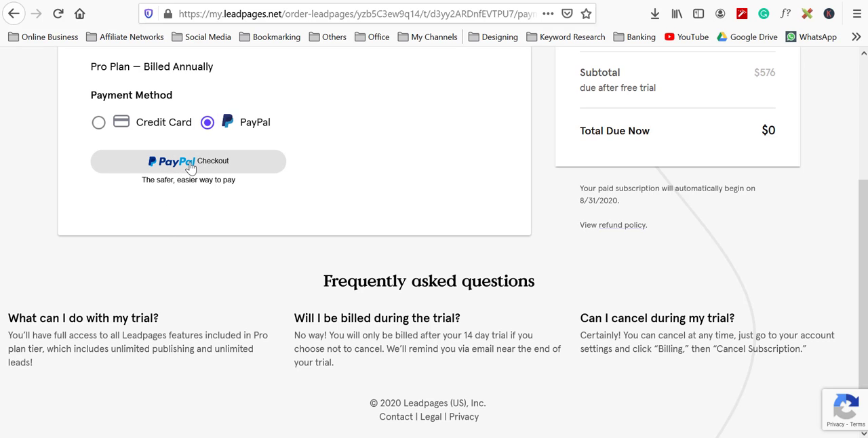
left_click(98, 123)
scroll(345, 149, "down", 3)
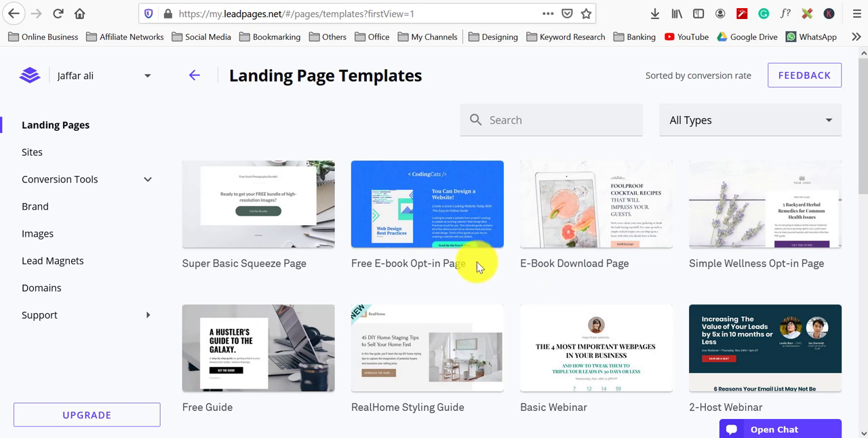
Step: Open the Free E-book Opt-in Page template preview and scroll through its desktop layout
scroll(449, 257, "down", 2)
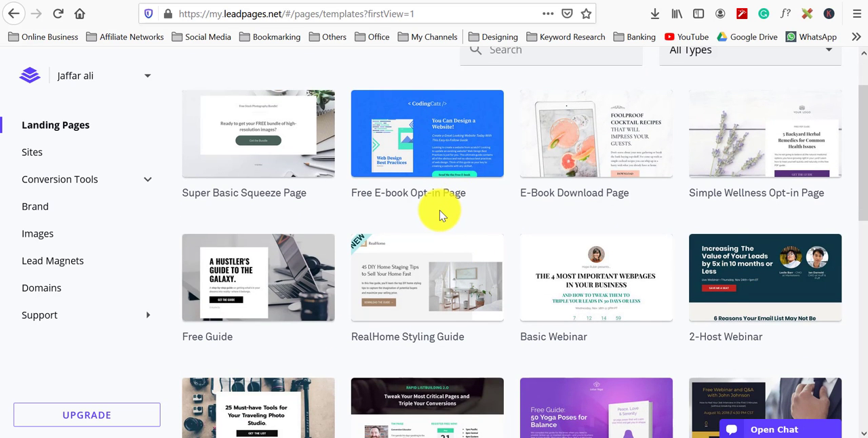
scroll(442, 212, "down", 2)
scroll(437, 213, "up", 2)
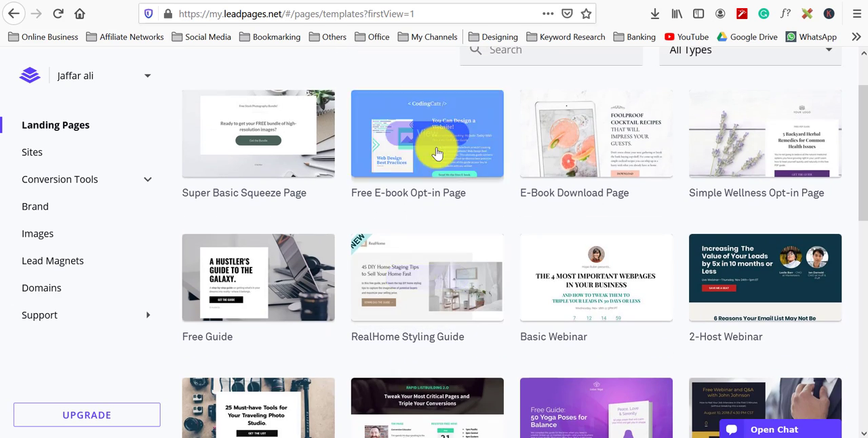
left_click(437, 153)
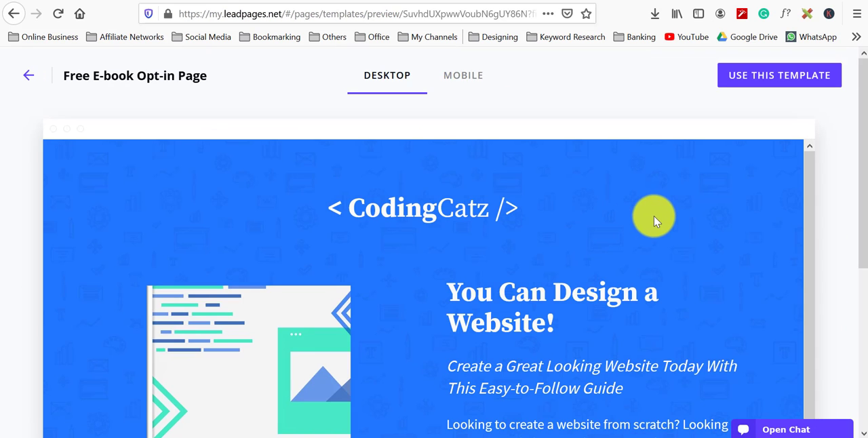
scroll(655, 215, "down", 1)
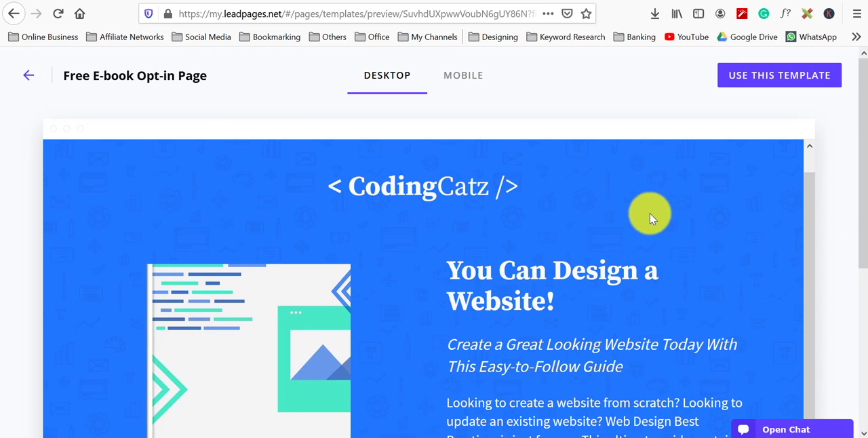
scroll(647, 216, "down", 4)
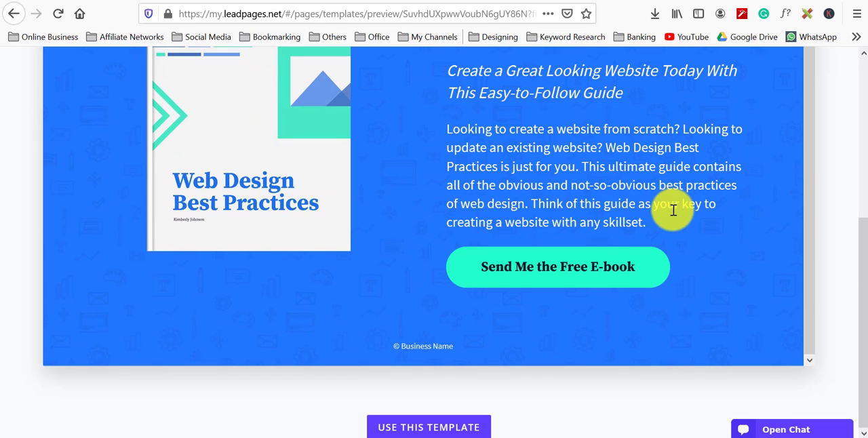
scroll(736, 233, "up", 10)
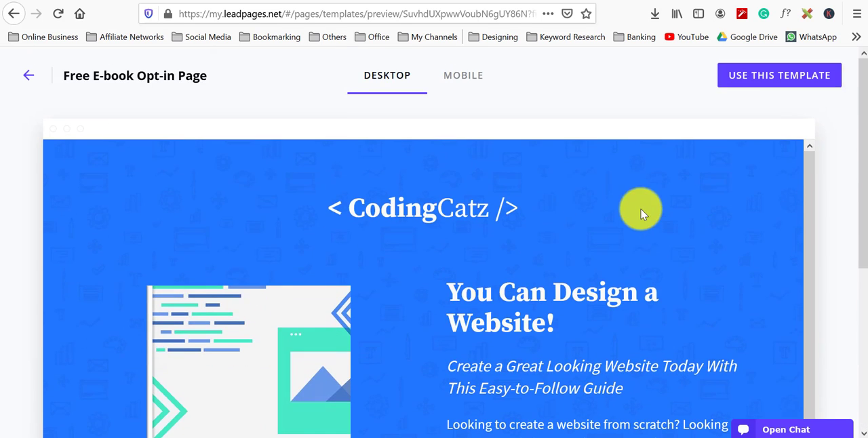
Step: View the template's mobile preview, then return to the landing page template gallery
left_click(465, 79)
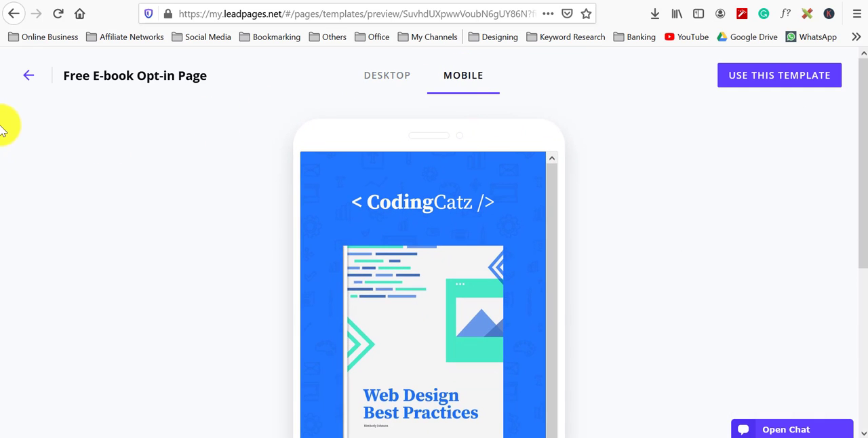
left_click(28, 74)
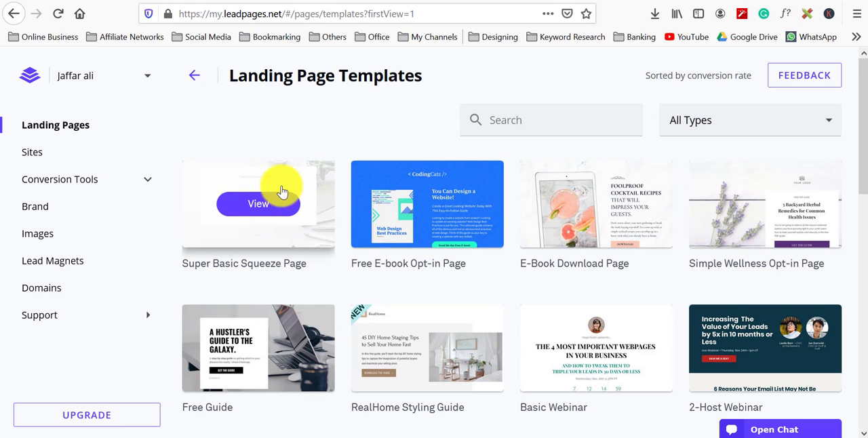
Step: Browse through the landing page template gallery
scroll(412, 124, "down", 3)
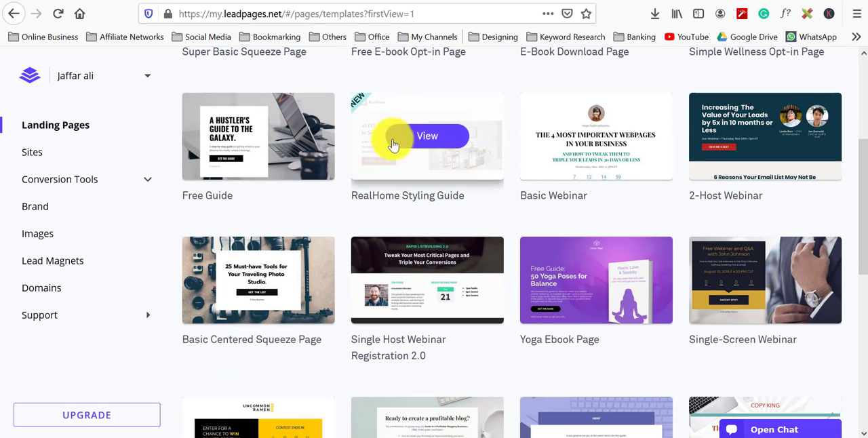
scroll(335, 169, "down", 3)
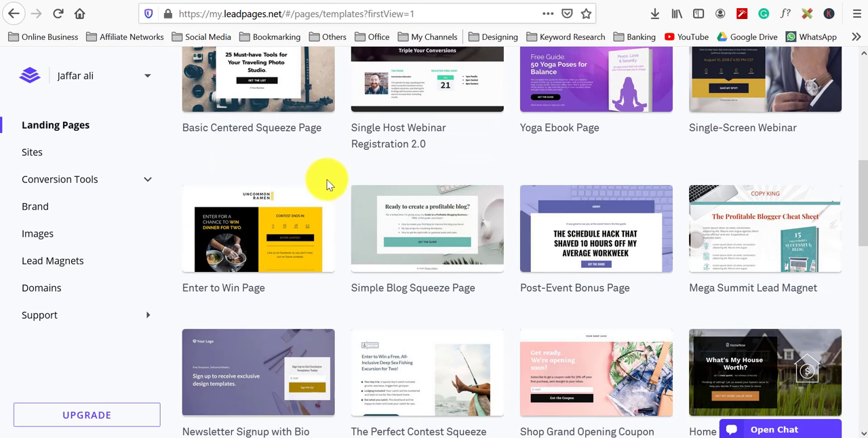
scroll(325, 193, "up", 2)
scroll(323, 197, "down", 2)
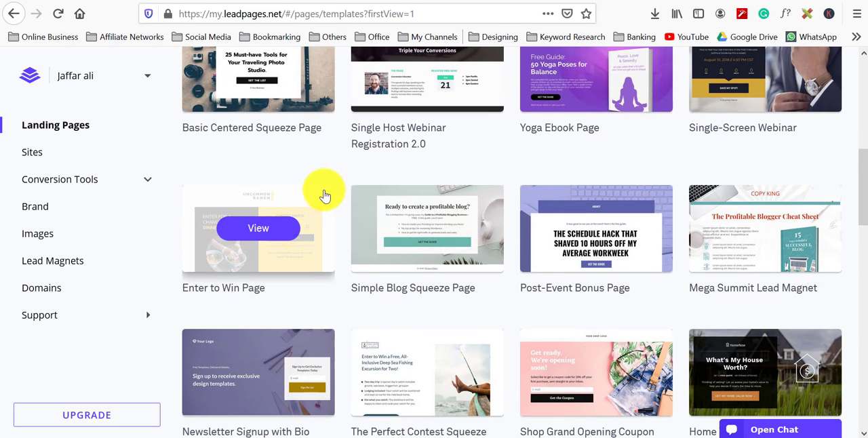
scroll(323, 209, "down", 3)
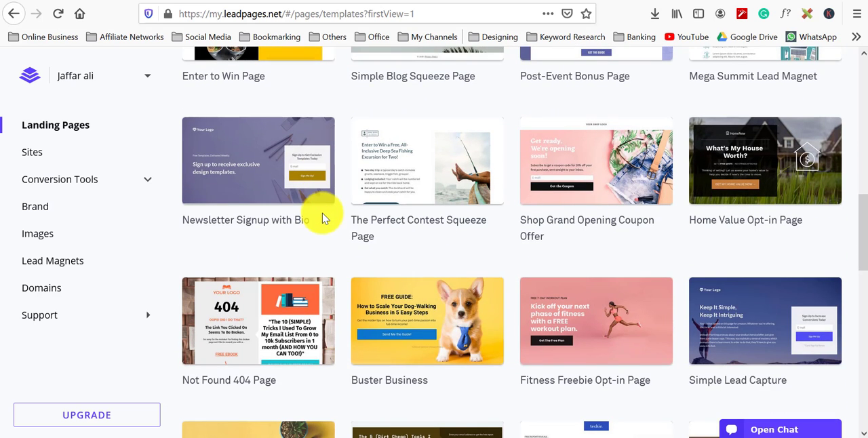
scroll(322, 217, "down", 3)
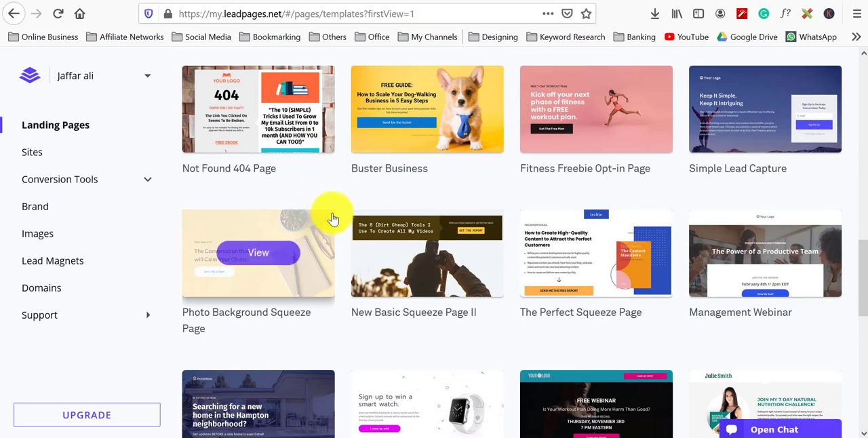
scroll(356, 218, "down", 5)
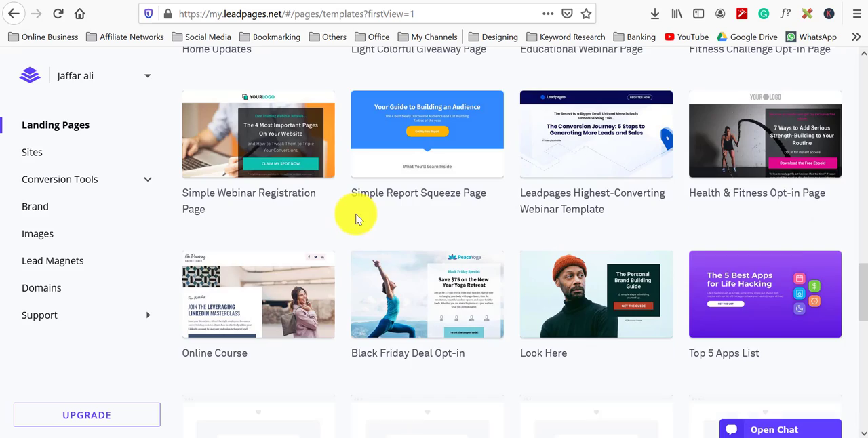
scroll(356, 218, "down", 3)
scroll(355, 219, "up", 15)
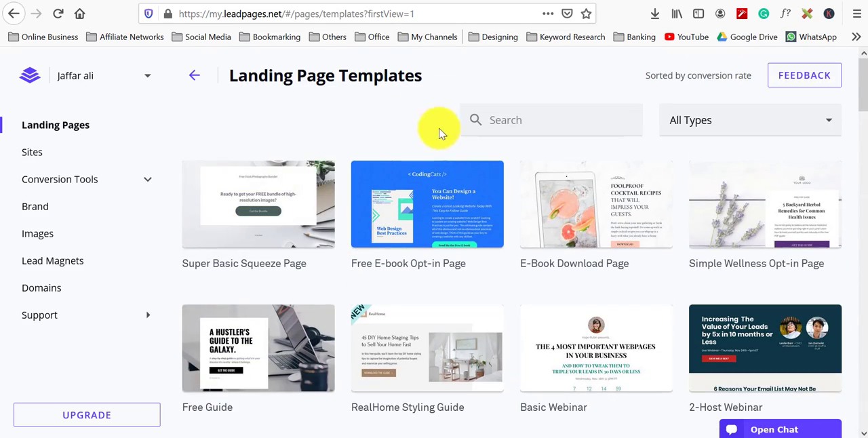
Step: Open the template type filter and examine the available page categories without choosing one
left_click(753, 119)
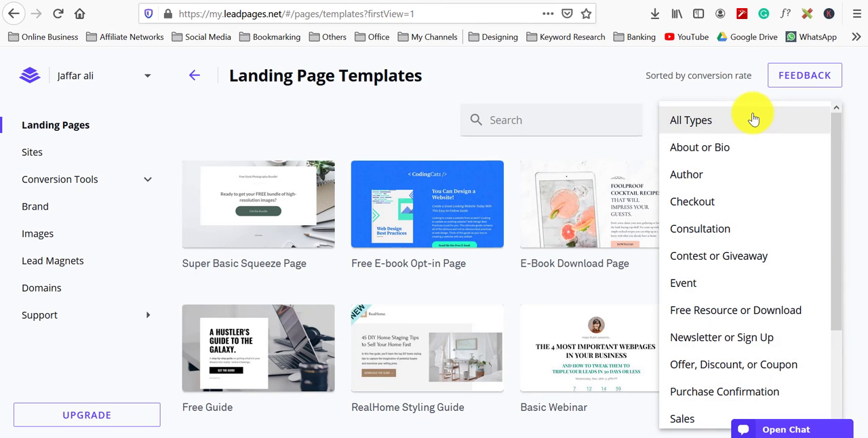
scroll(753, 136, "down", 3)
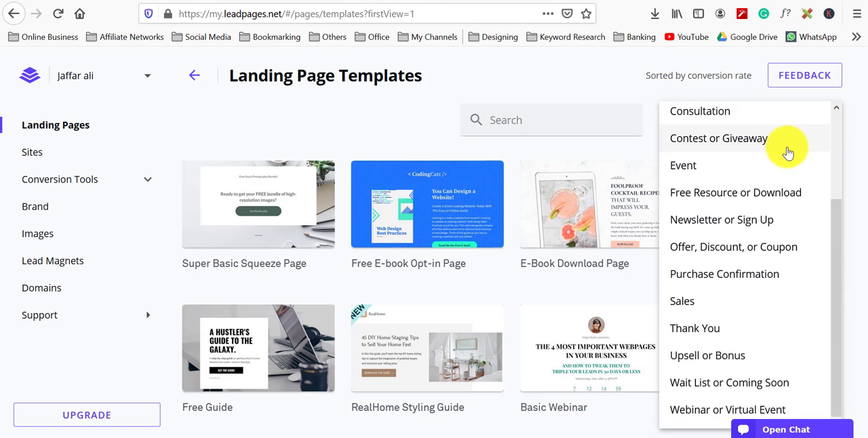
scroll(794, 175, "up", 3)
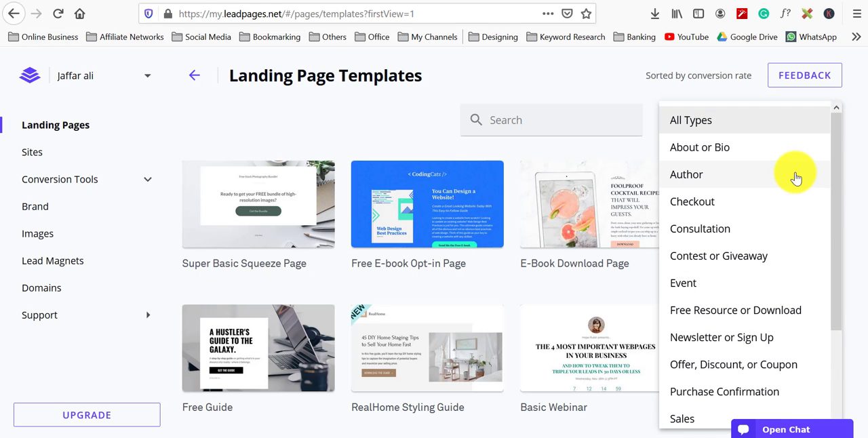
scroll(796, 177, "down", 3)
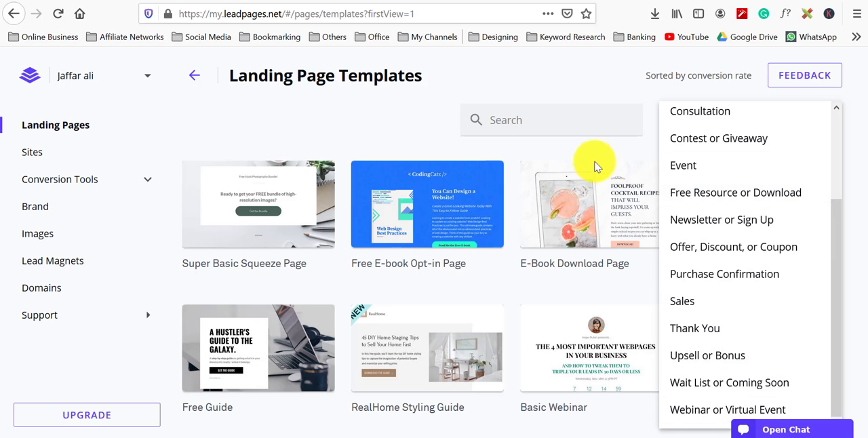
left_click(592, 164)
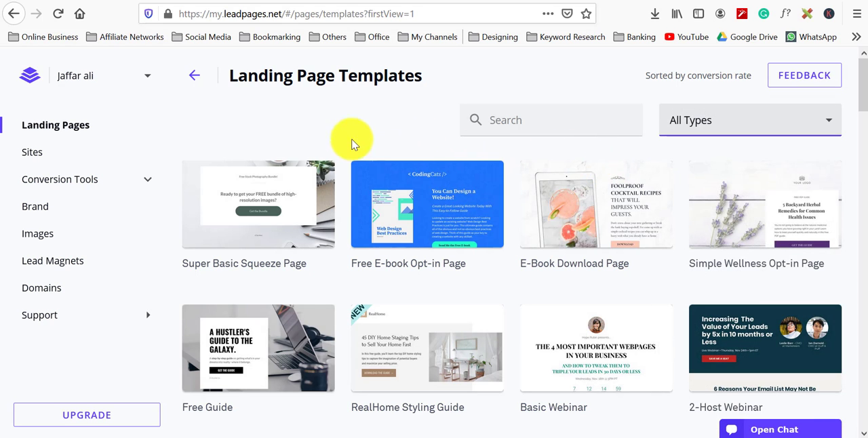
Step: Open the account menu to view its options, then close it
left_click(146, 80)
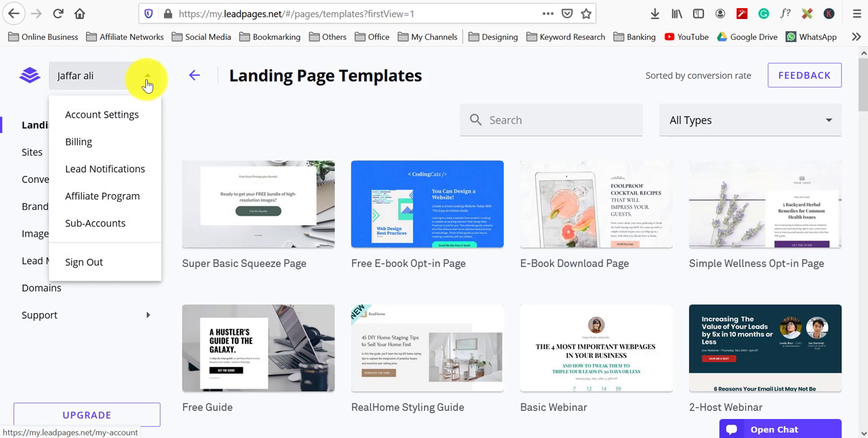
left_click(146, 84)
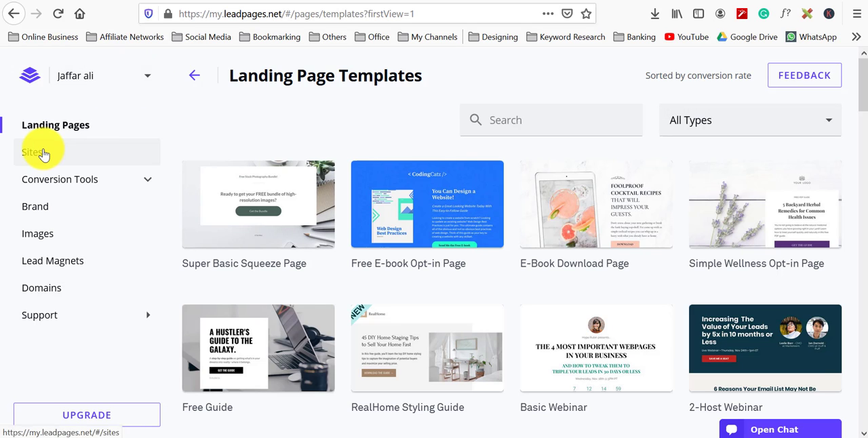
Step: Open the Sites section and expand, then collapse, the Conversion Tools group
left_click(78, 156)
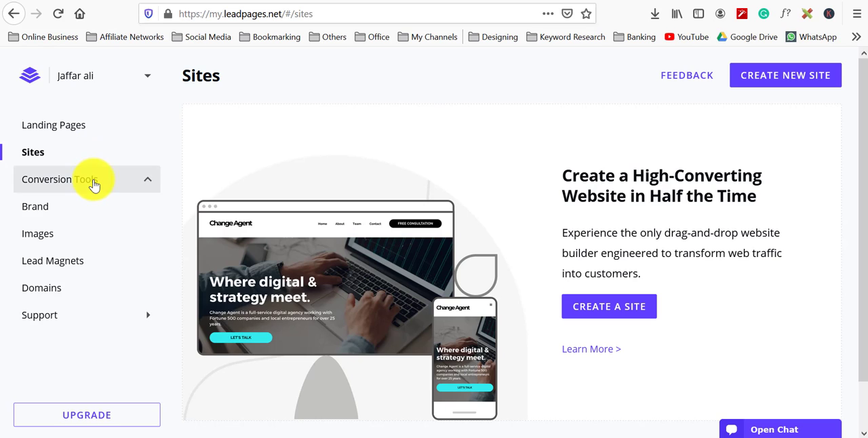
left_click(93, 183)
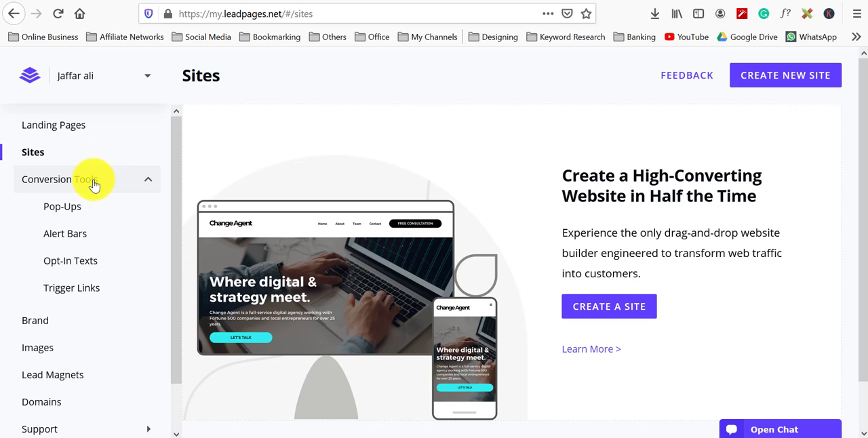
left_click(93, 182)
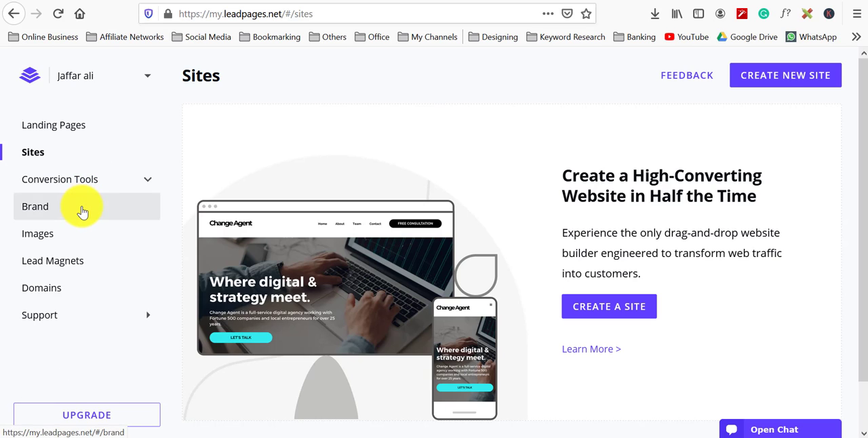
Step: Open the Brand section, then the Lead Magnets section
left_click(82, 212)
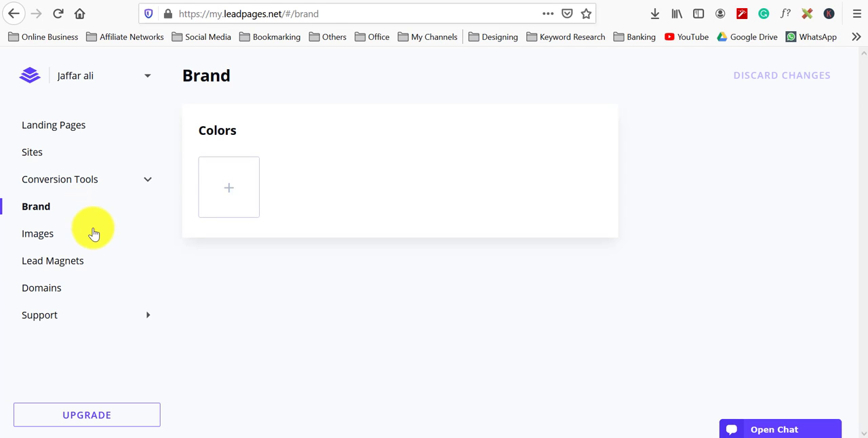
left_click(82, 265)
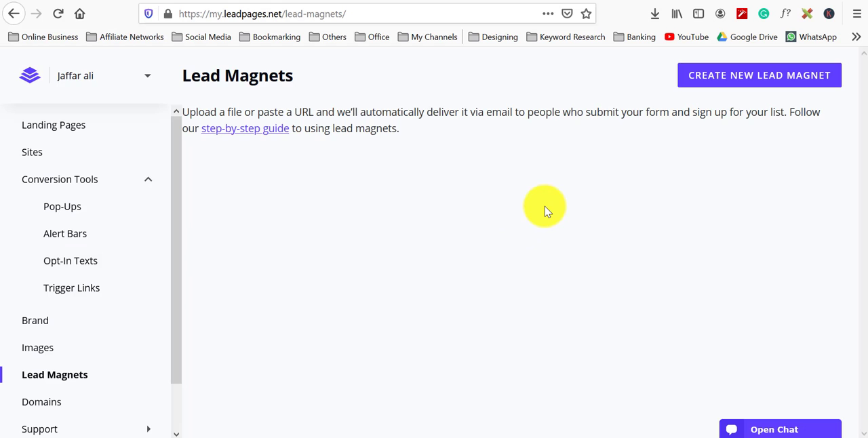
Step: Open the Landing Pages section and start creating a new landing page to reach the template gallery
scroll(122, 335, "down", 1)
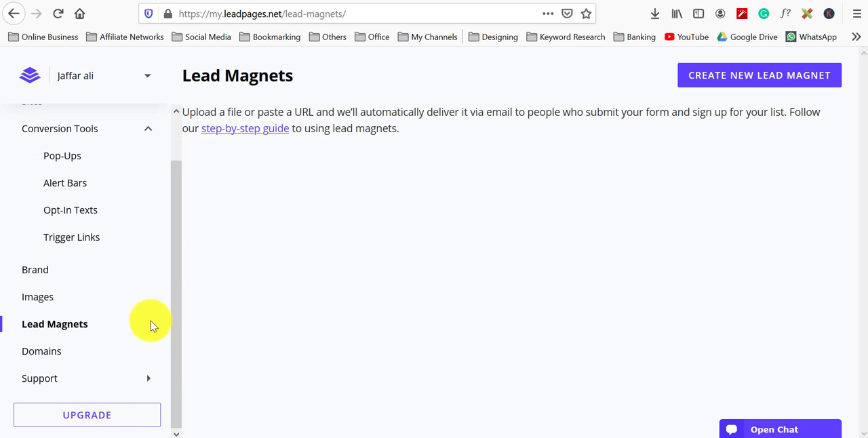
scroll(149, 322, "up", 1)
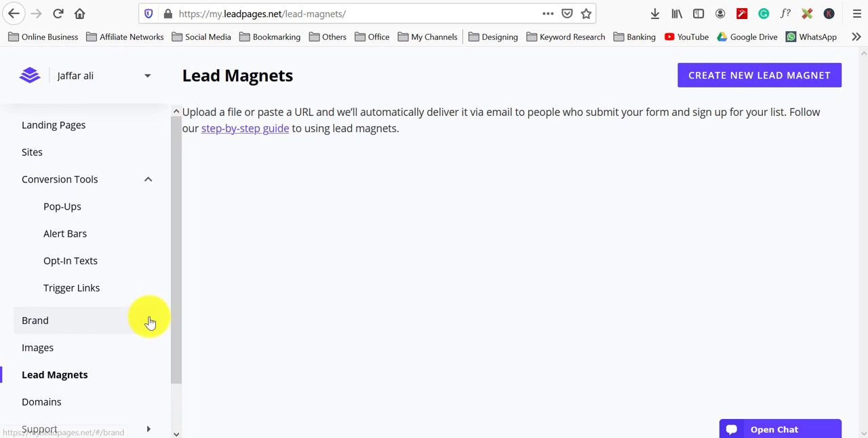
left_click(109, 133)
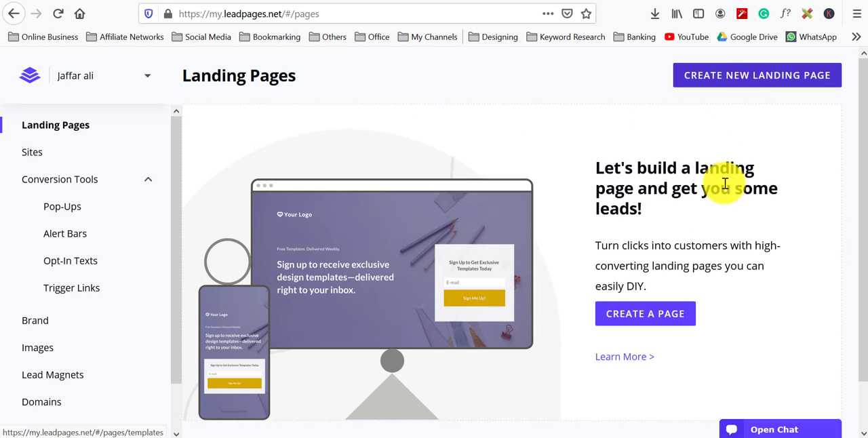
scroll(525, 295, "down", 1)
scroll(526, 295, "up", 1)
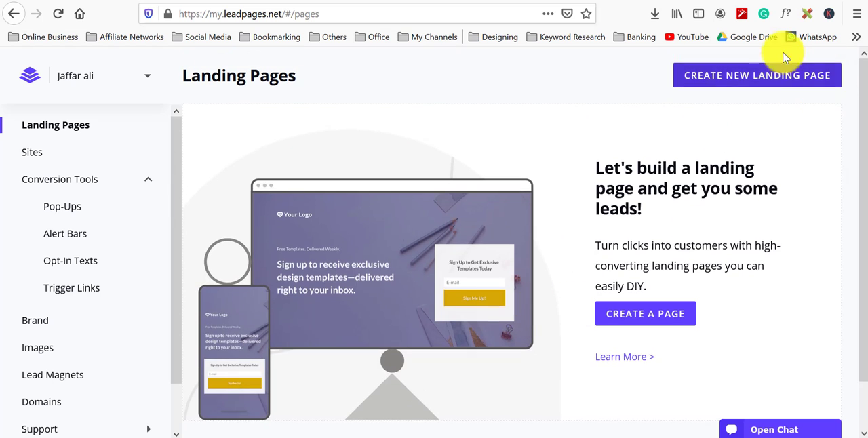
left_click(769, 81)
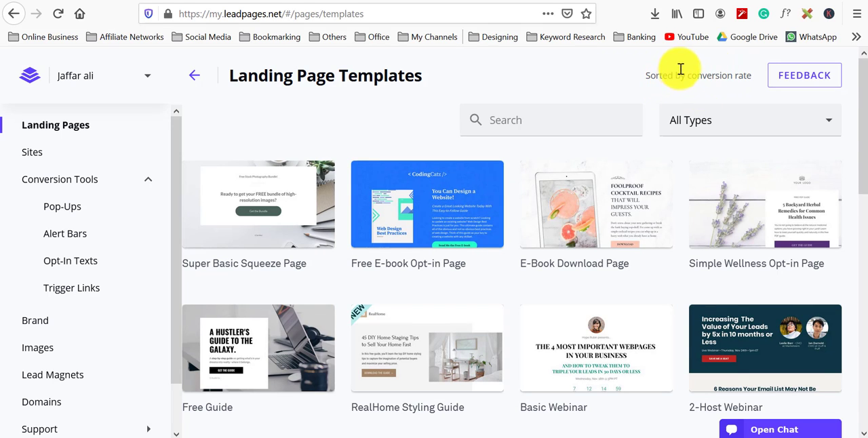
Step: Preview the E-Book Download Page template from top to bottom, then return to the template gallery
mouse_move(231, 186)
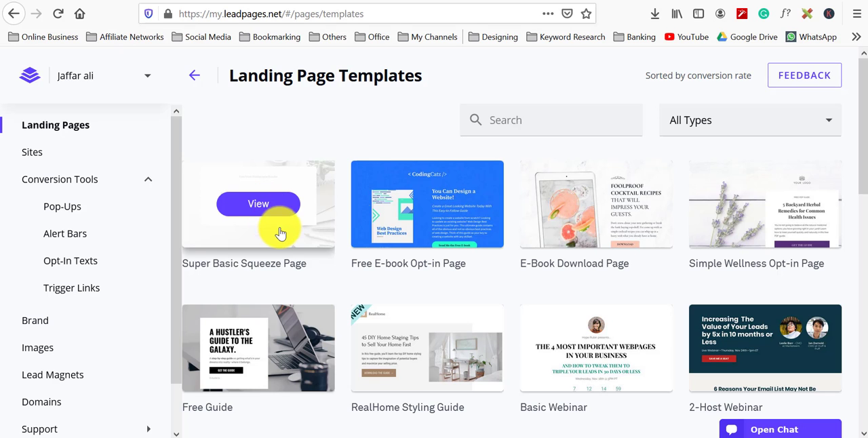
left_click(641, 209)
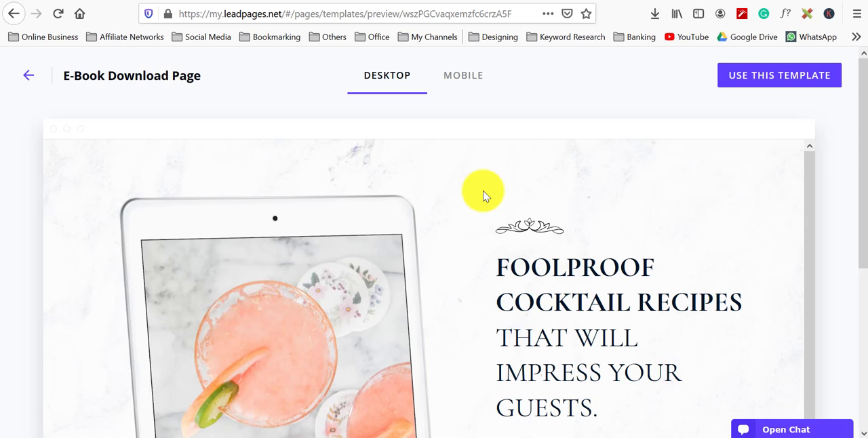
scroll(482, 193, "down", 2)
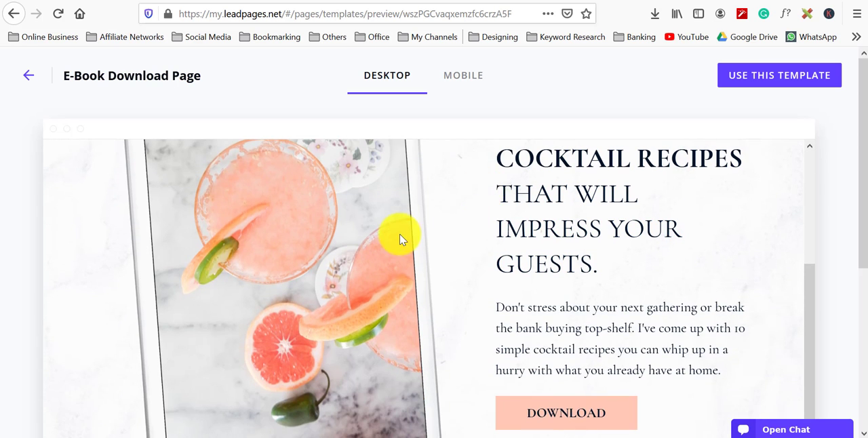
scroll(400, 238, "down", 5)
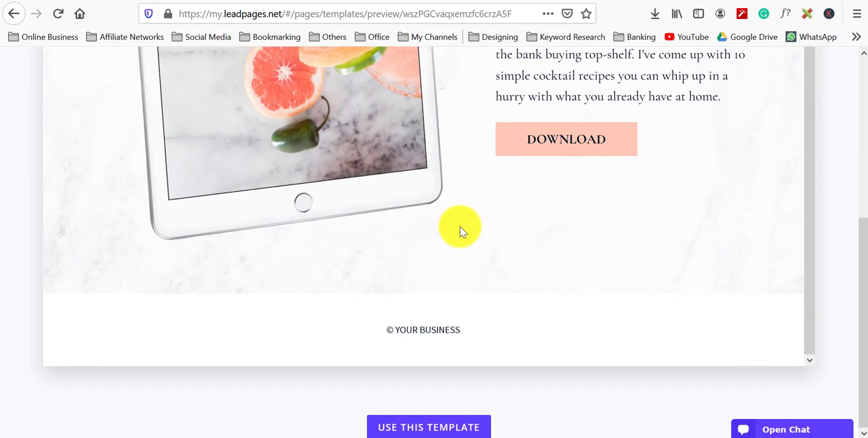
scroll(459, 232, "up", 2)
scroll(460, 232, "up", 5)
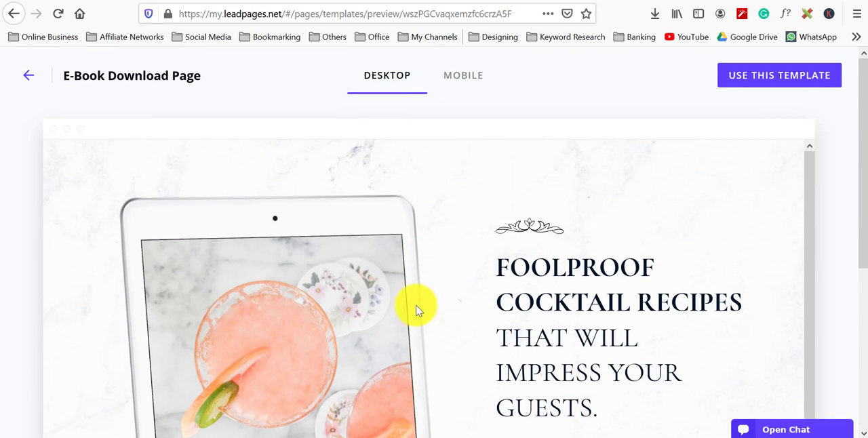
left_click(14, 14)
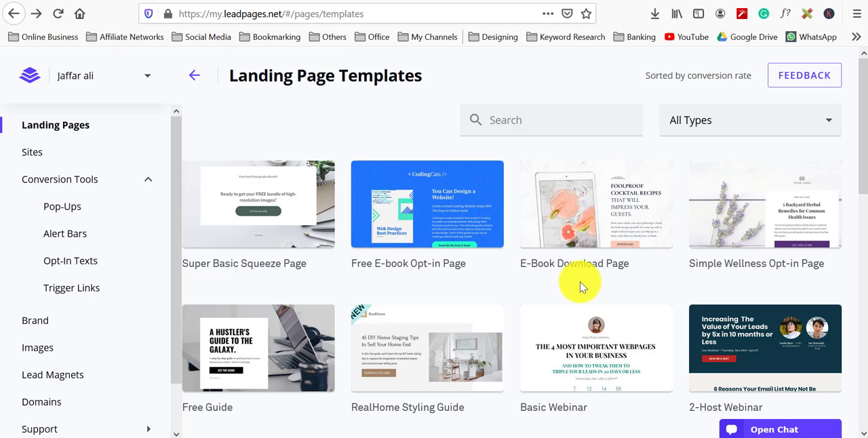
Step: Browse the template gallery and preview the Mega Summit Lead Magnet template in full
mouse_move(425, 231)
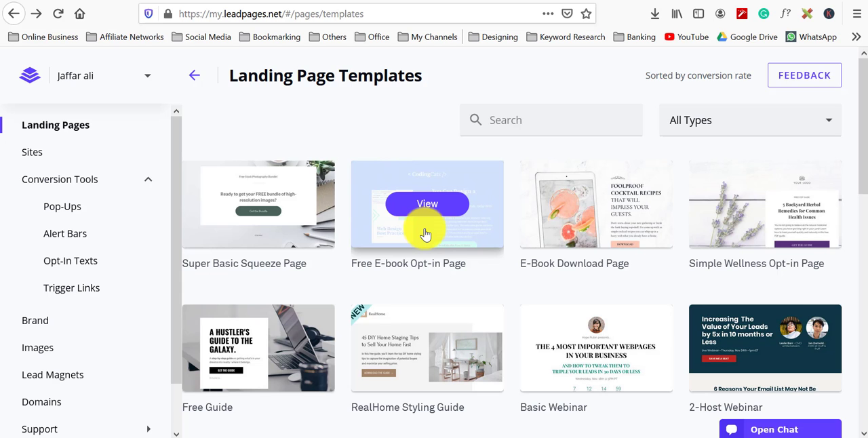
scroll(434, 345, "down", 2)
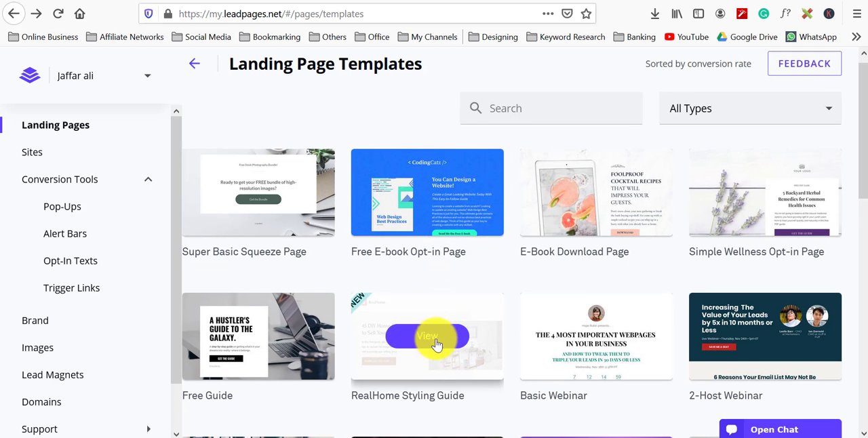
scroll(440, 283, "down", 4)
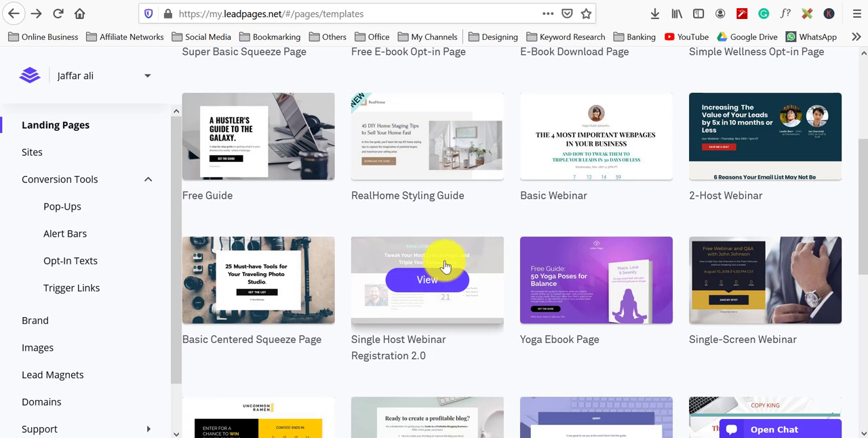
scroll(447, 253, "down", 4)
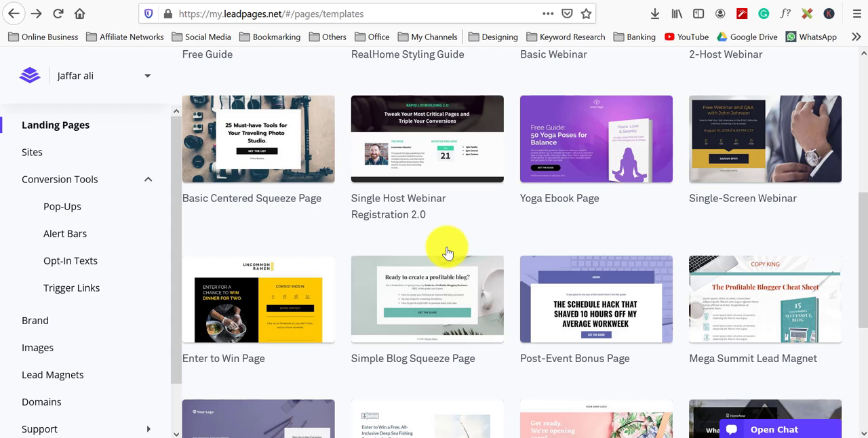
mouse_move(448, 274)
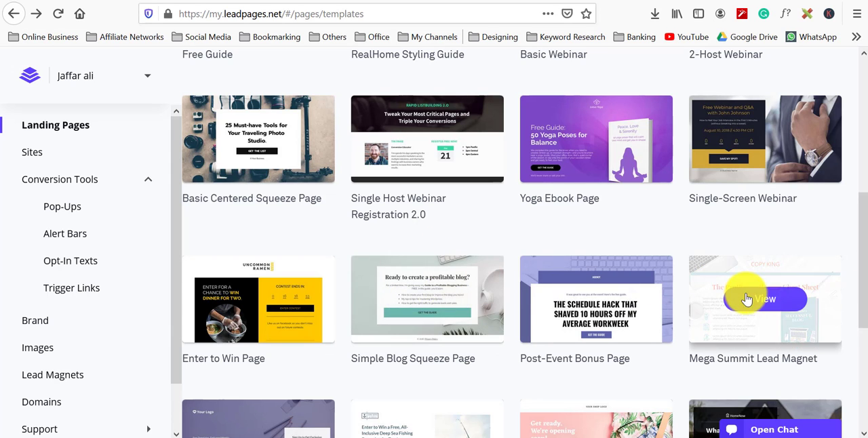
left_click(730, 306)
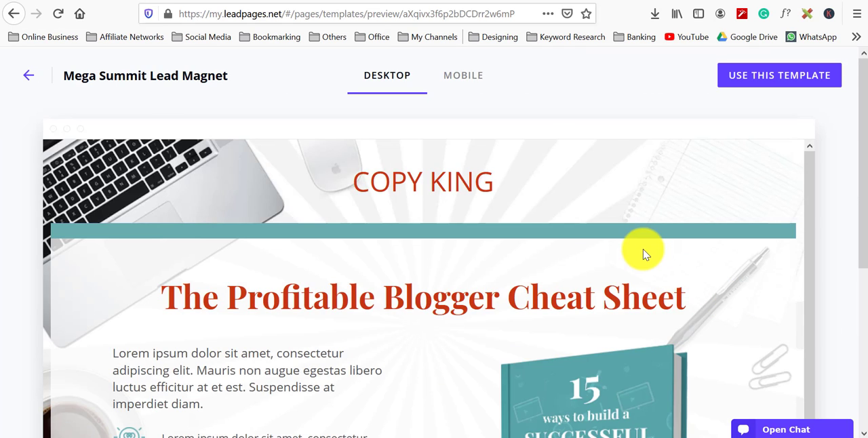
scroll(671, 255, "down", 4)
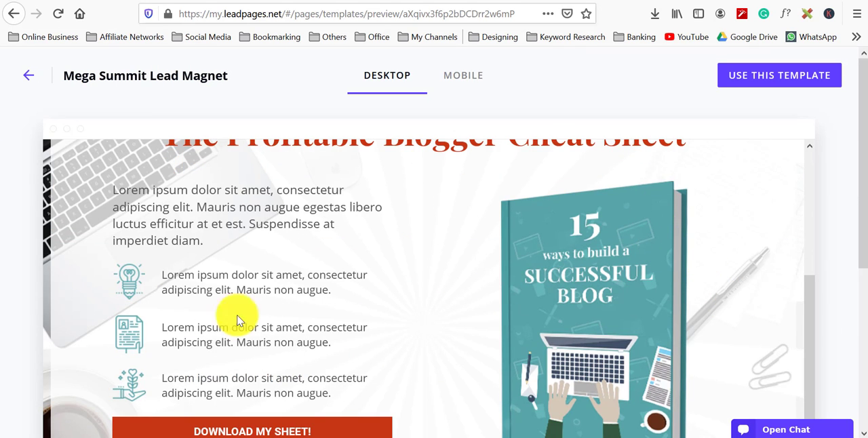
scroll(210, 281, "down", 1)
scroll(210, 283, "down", 5)
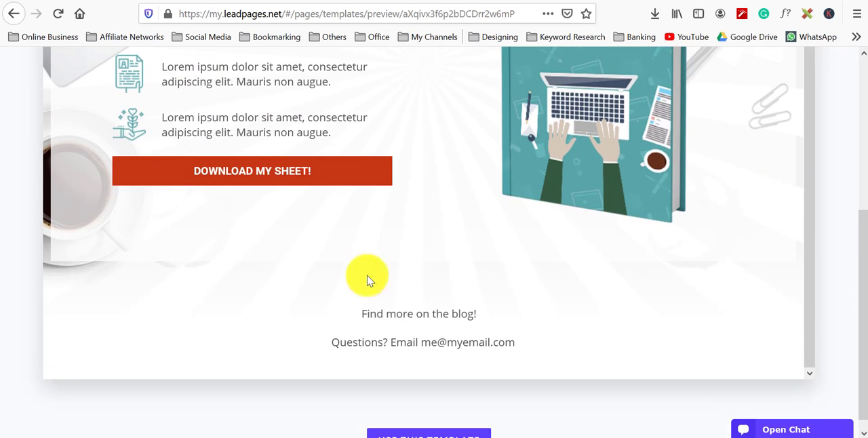
scroll(461, 280, "up", 4)
scroll(508, 279, "up", 5)
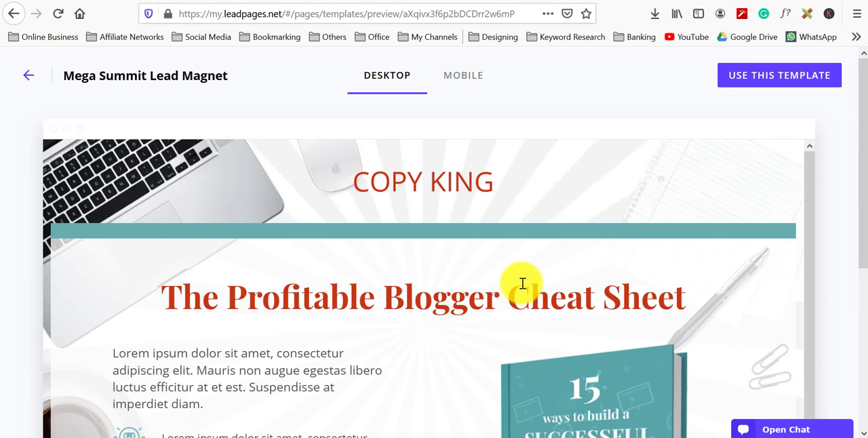
Step: Create a page from the Mega Summit Lead Magnet template named AM Lead Magnet for FB AD
left_click(756, 74)
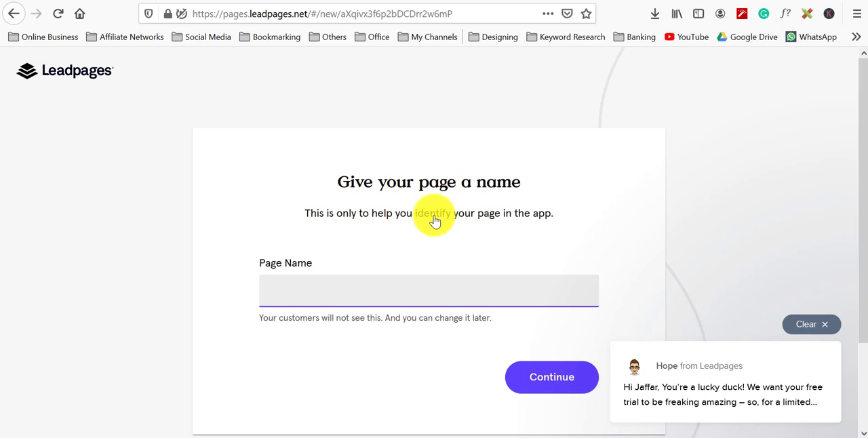
left_click(800, 404)
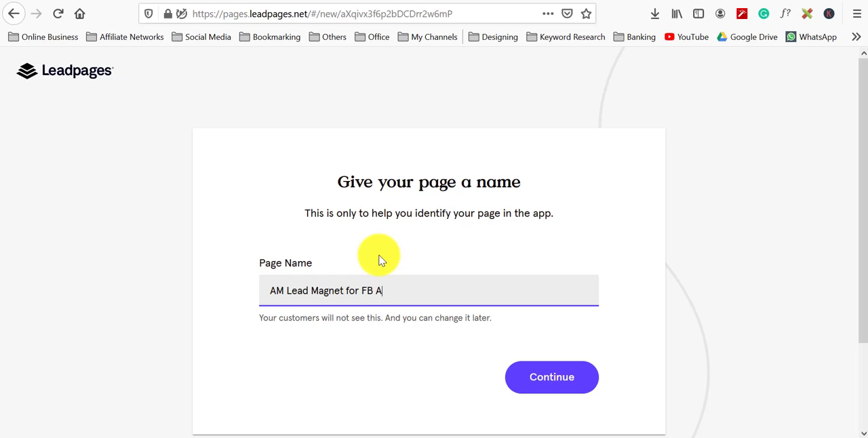
left_click(560, 378)
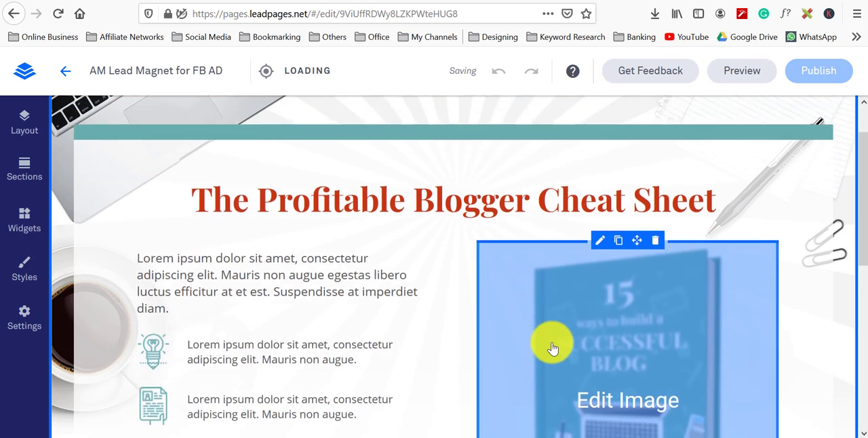
Step: Replace the COPY KING header text at the top of the page with FREE COURSE
scroll(546, 319, "up", 1)
double_click(480, 140)
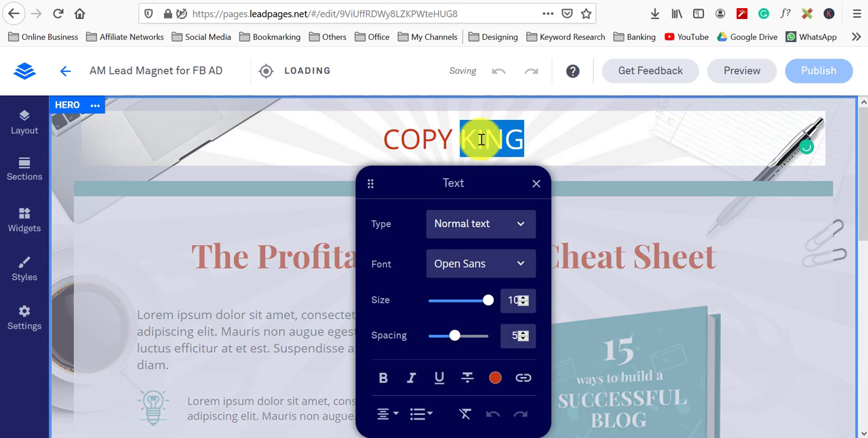
left_click_drag(563, 138, 298, 147)
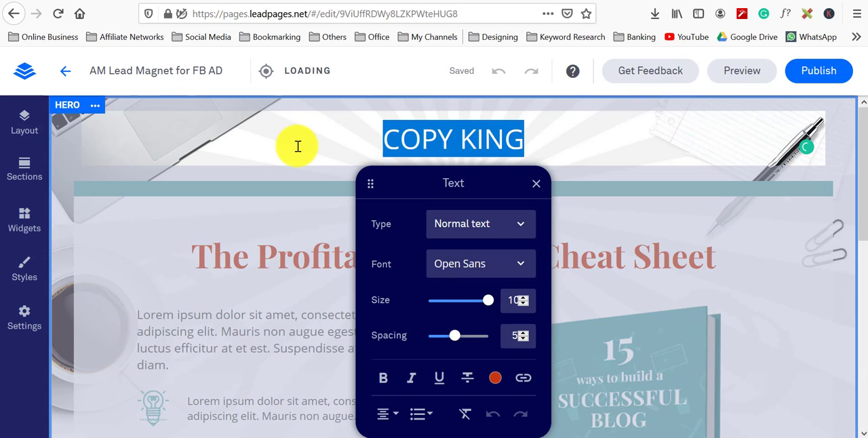
type("fre")
key("BackSpace")
key("BackSpace")
key("BackSpace")
type("FREE C")
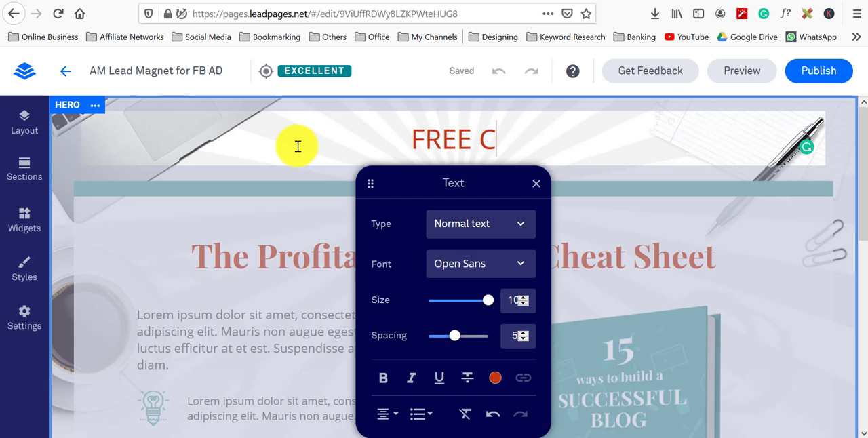
type("OURSE")
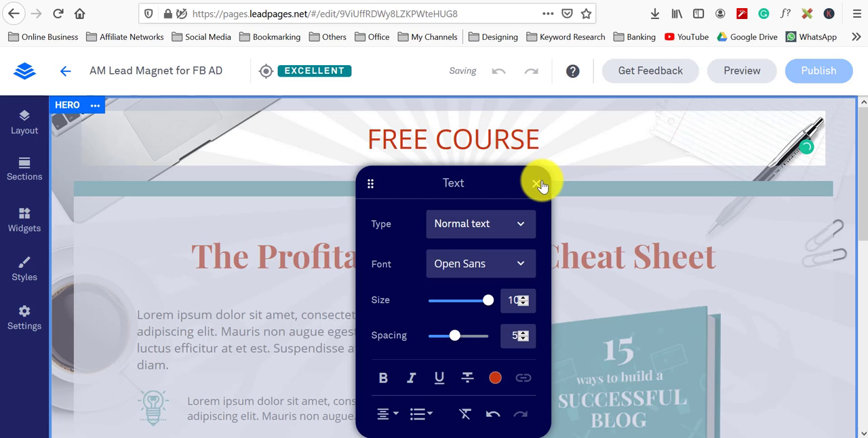
left_click(537, 183)
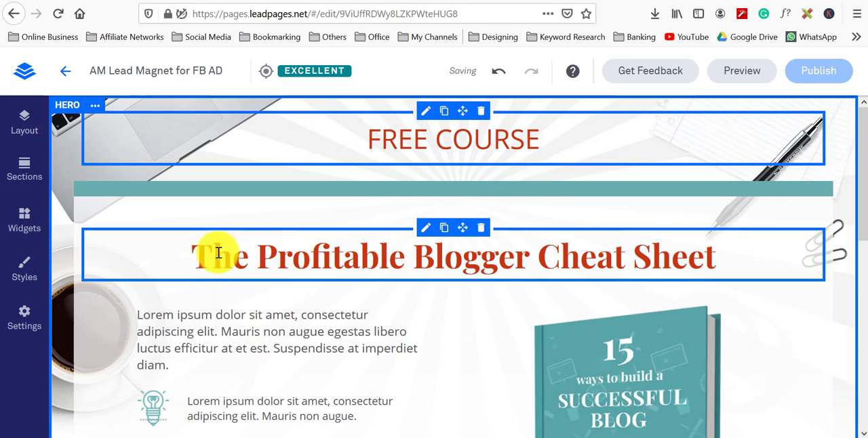
Step: Replace the Profitable Blogger Cheat Sheet headline with the pasted text Learn how to setup your Affiliate Marketing Blog
left_click_drag(192, 253, 740, 243)
type("lEA")
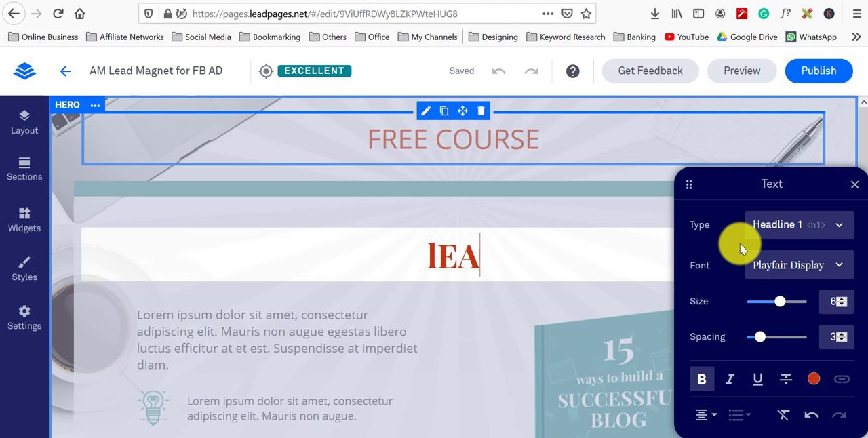
key("BackSpace")
key("BackSpace")
key("BackSpace")
key("ctrl+v")
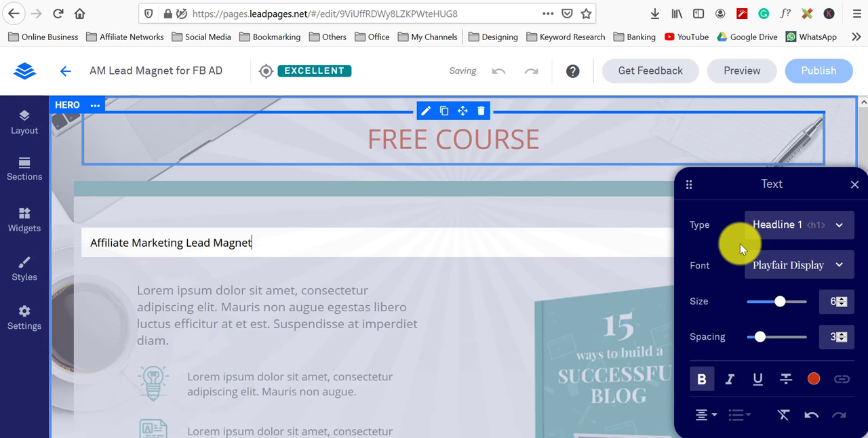
key("ctrl+z")
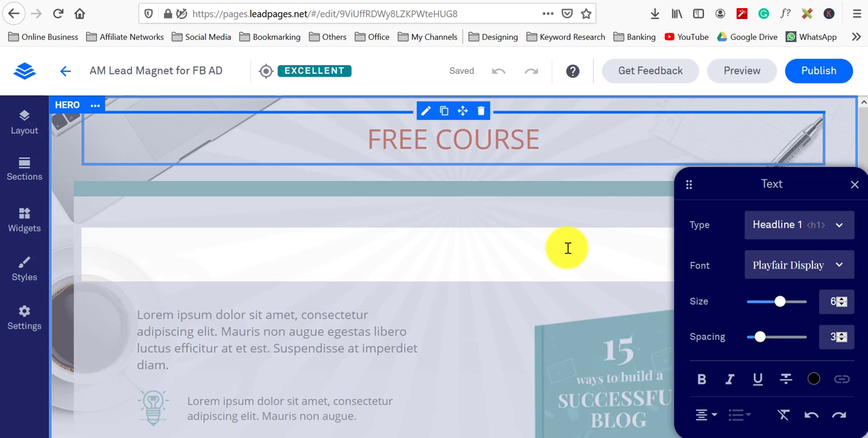
key("ctrl+v")
left_click_drag(520, 243, 385, 242)
left_click(550, 258)
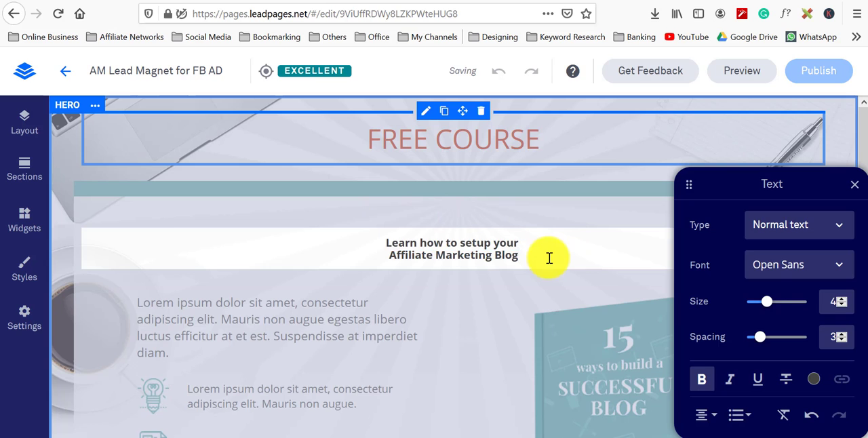
Step: Set the new headline text's type to Headline 1
key("ctrl+a")
left_click(811, 233)
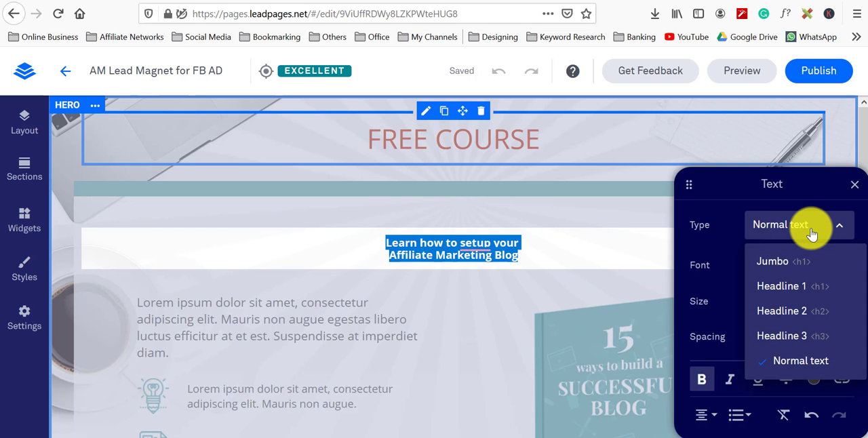
left_click(823, 284)
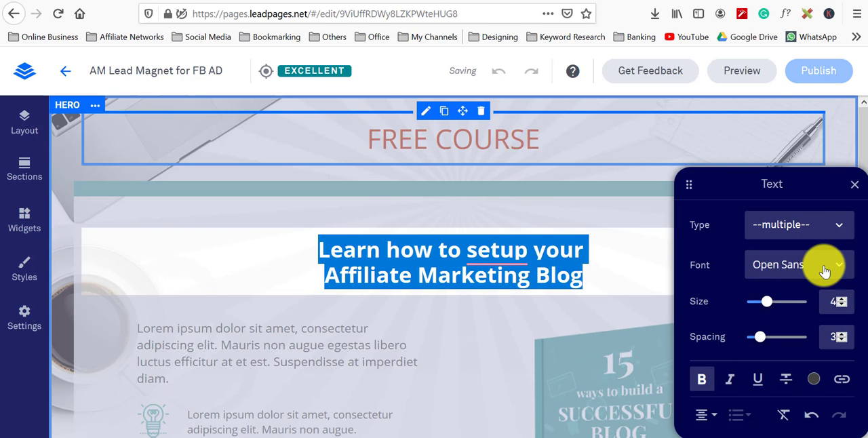
left_click(627, 261)
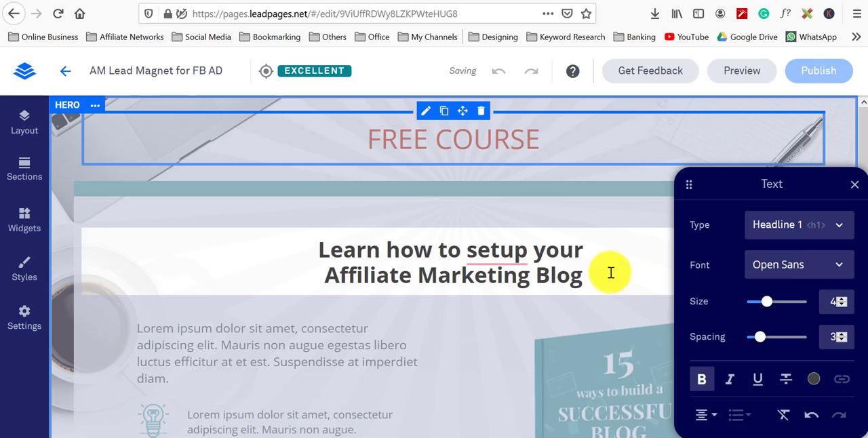
Step: Correct 'setup' to 'set up' in the headline and remove its line break so the headline sits on one line
mouse_move(497, 253)
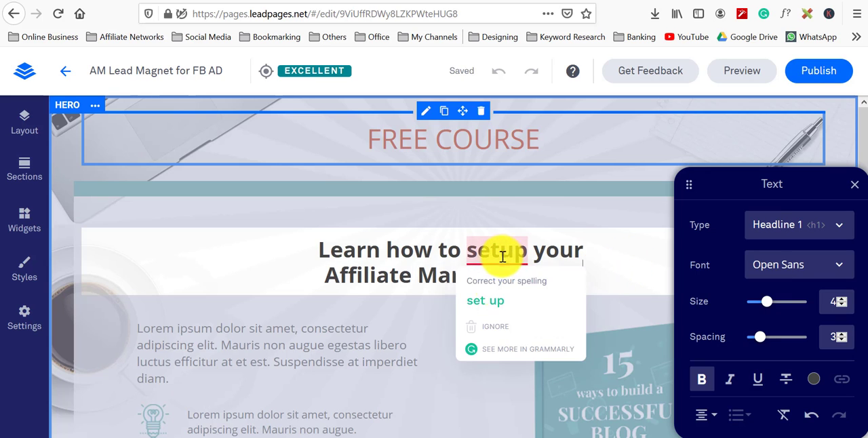
left_click(495, 303)
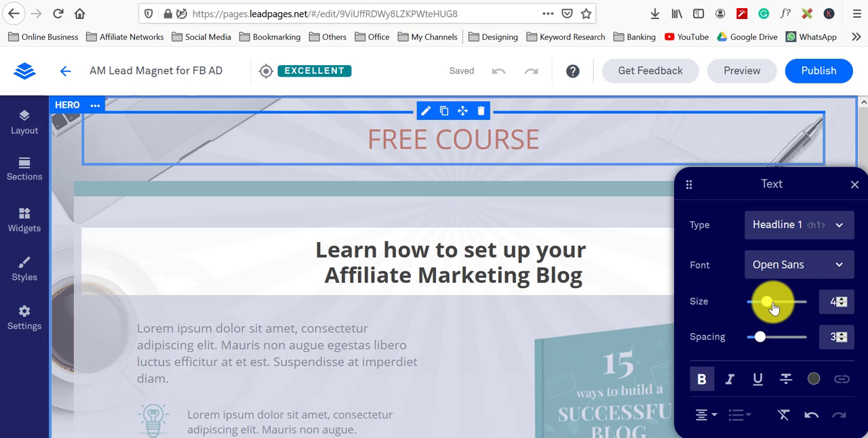
mouse_move(768, 305)
left_mouse_down()
mouse_move(755, 304)
mouse_move(767, 303)
left_mouse_up()
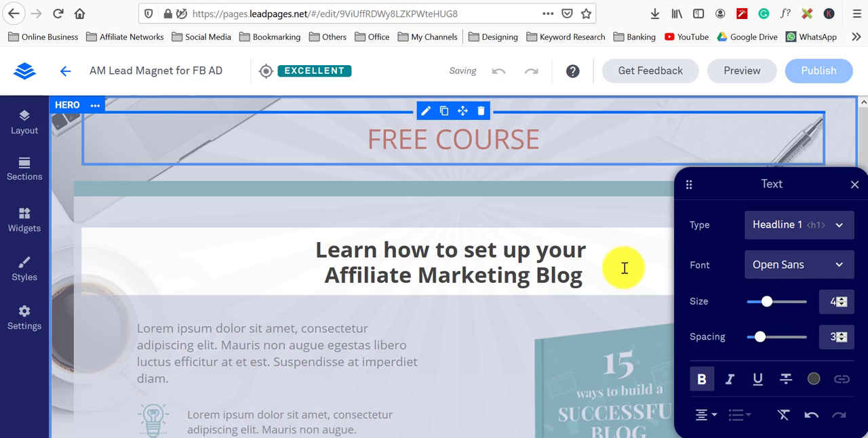
left_click(608, 248)
key("Delete")
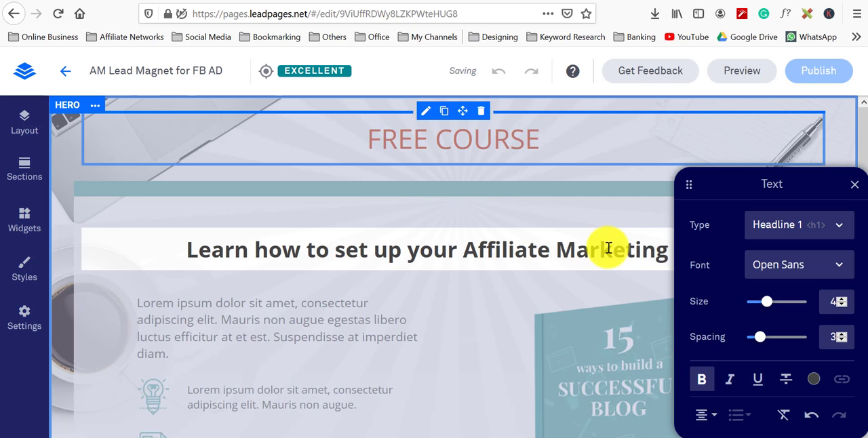
left_click(474, 382)
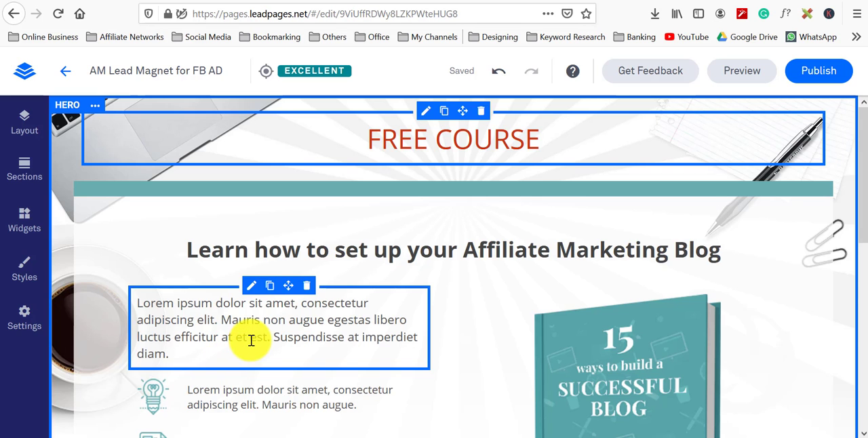
Step: Delete the Lorem ipsum paragraph under the headline and the first icon feature item below it
scroll(251, 340, "down", 3)
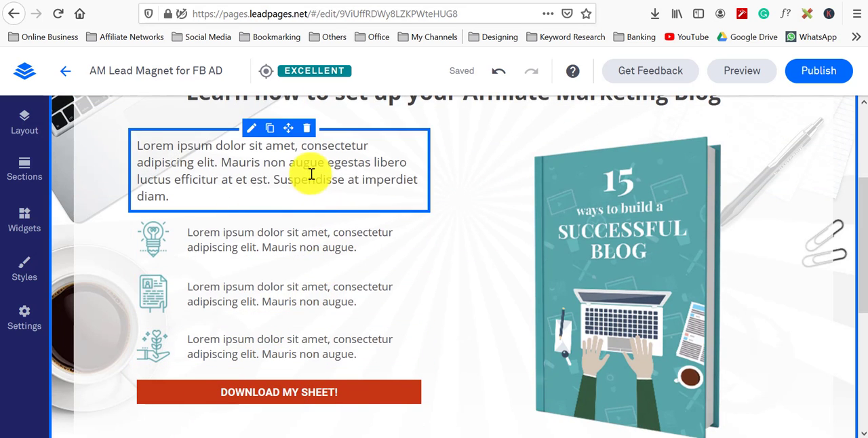
scroll(352, 201, "up", 3)
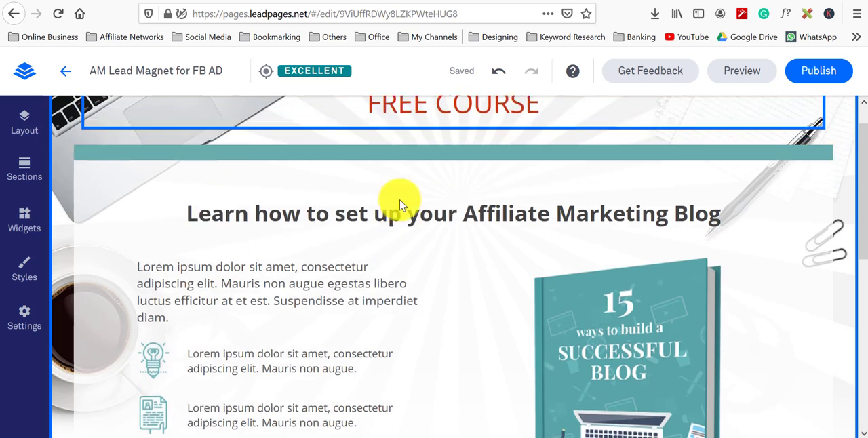
scroll(398, 208, "down", 3)
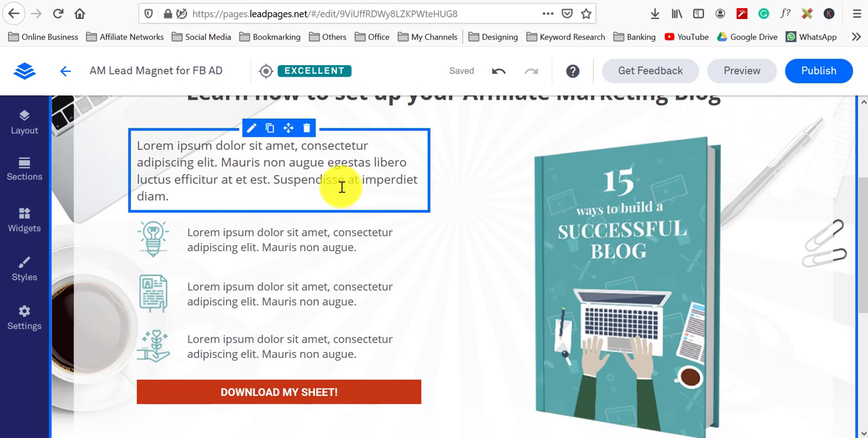
left_click(342, 187)
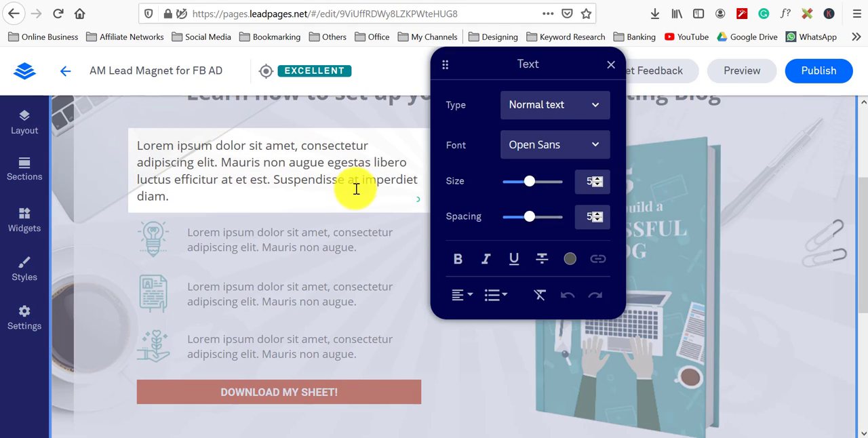
left_click_drag(325, 199, 132, 146)
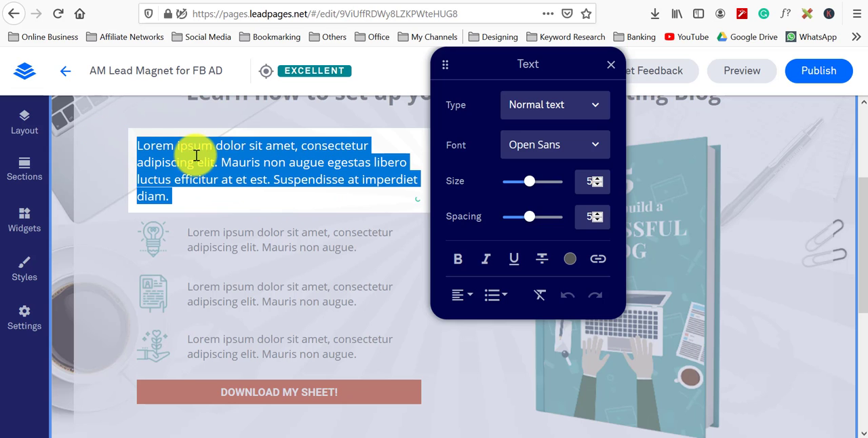
left_click(257, 288)
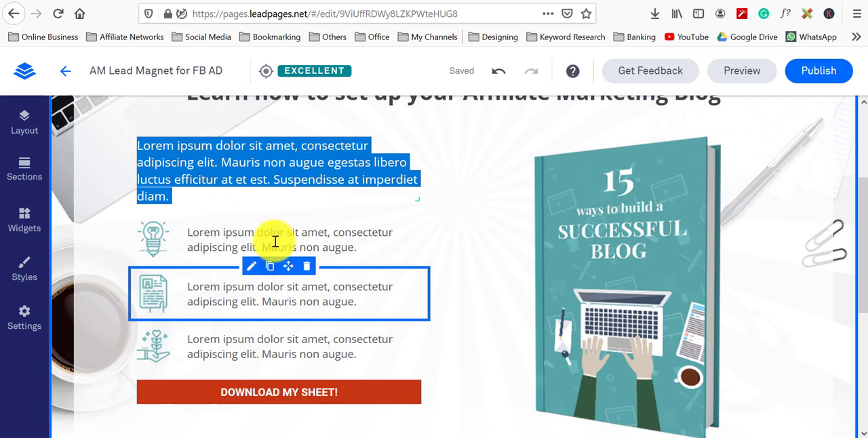
left_click(279, 149)
left_click(301, 145)
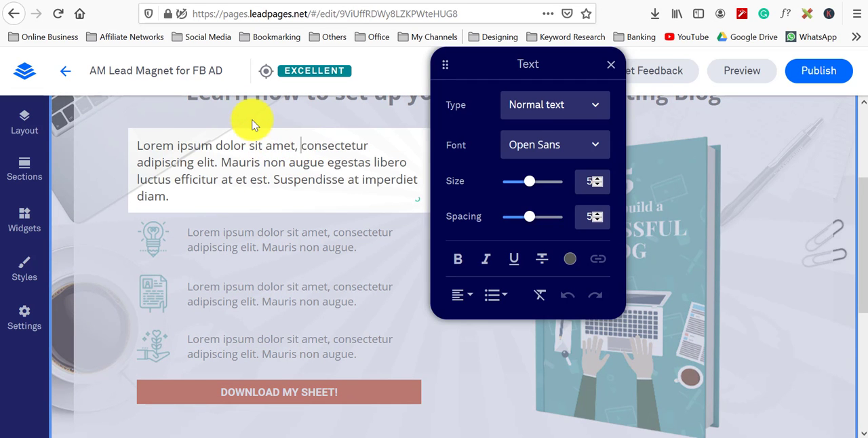
left_click(252, 124)
left_click(306, 128)
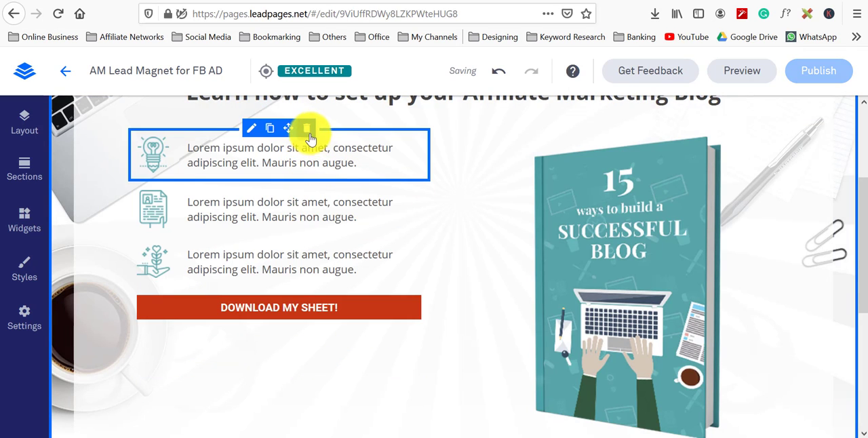
left_click(307, 129)
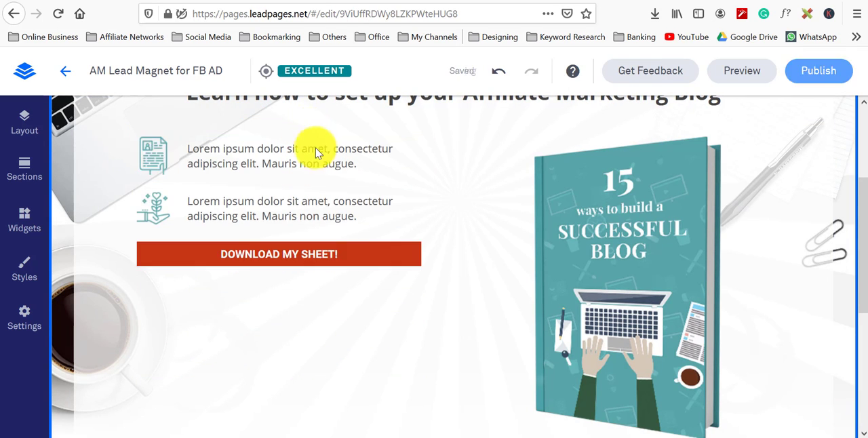
Step: Replace the text of the first remaining feature item with Step by Step Video Course
left_click(378, 163)
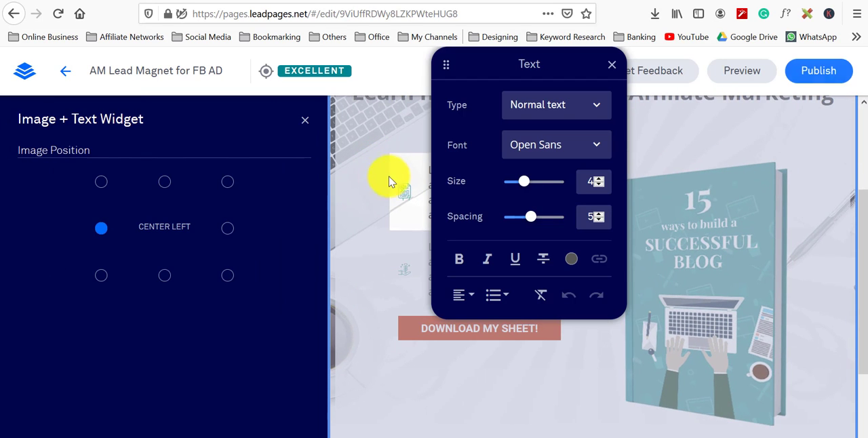
left_click(610, 66)
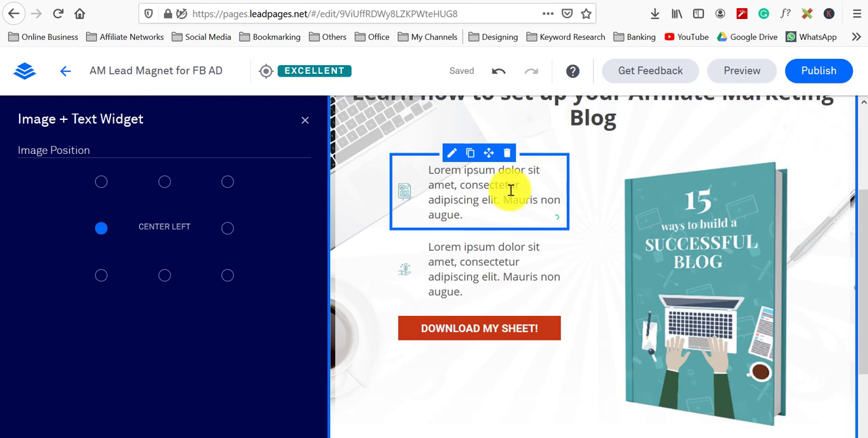
left_click_drag(491, 213, 413, 171)
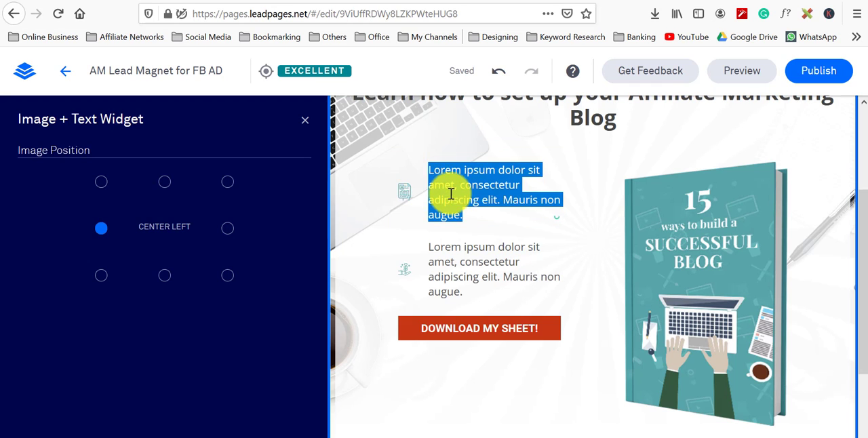
type("S")
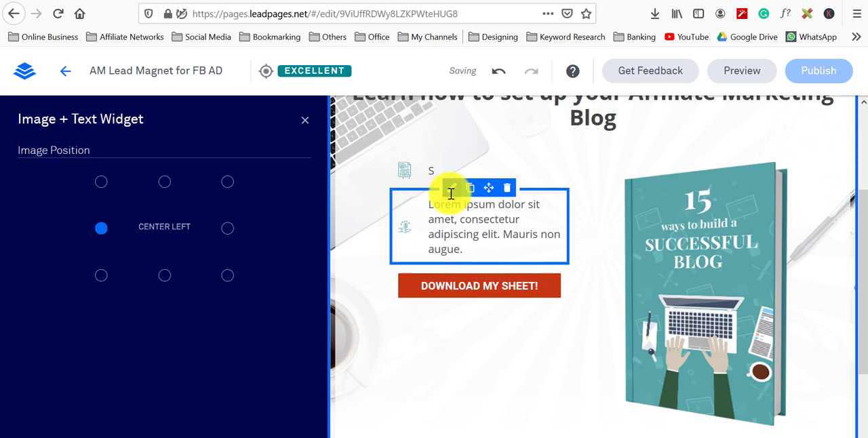
left_click(442, 176)
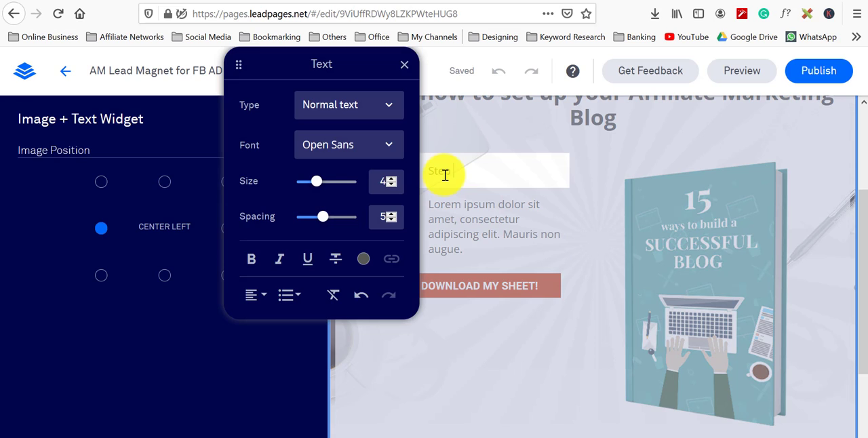
type("tep by Step Video Course")
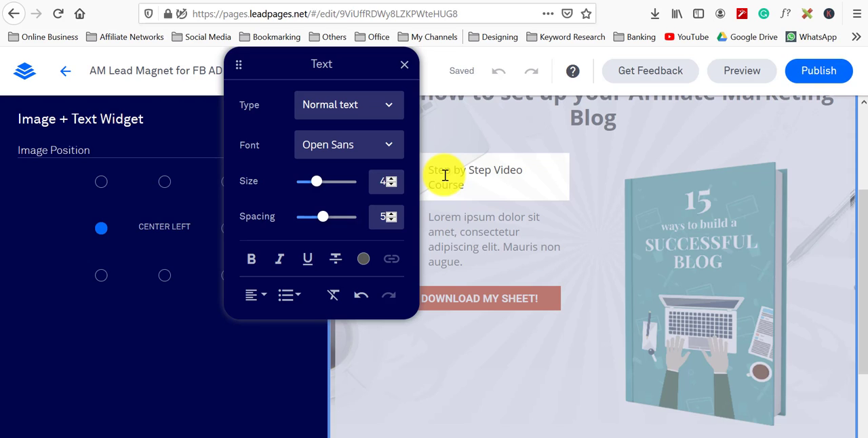
Step: Replace the text of the next feature item with Easy and Effective
left_click(508, 250)
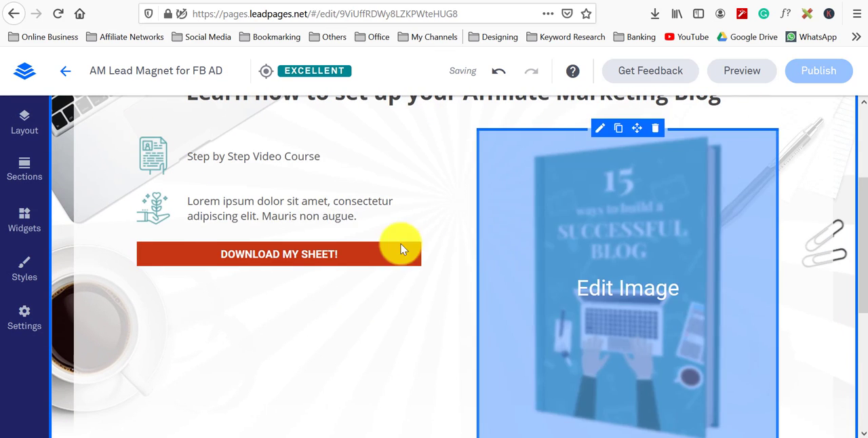
left_click(353, 215)
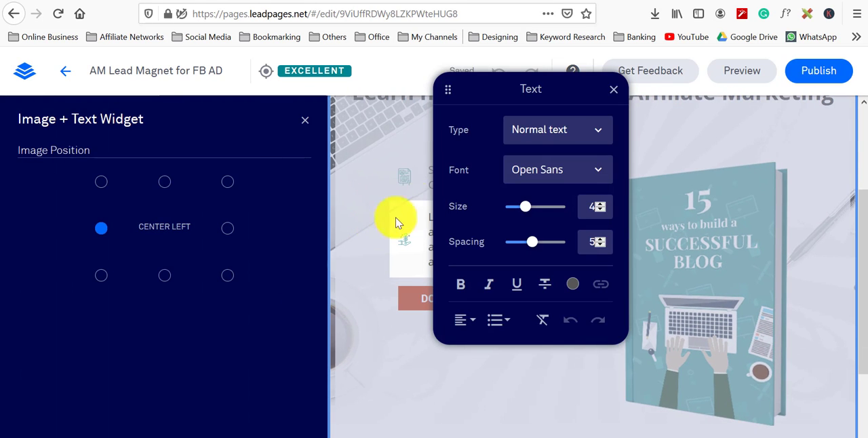
left_click_drag(585, 88, 187, 244)
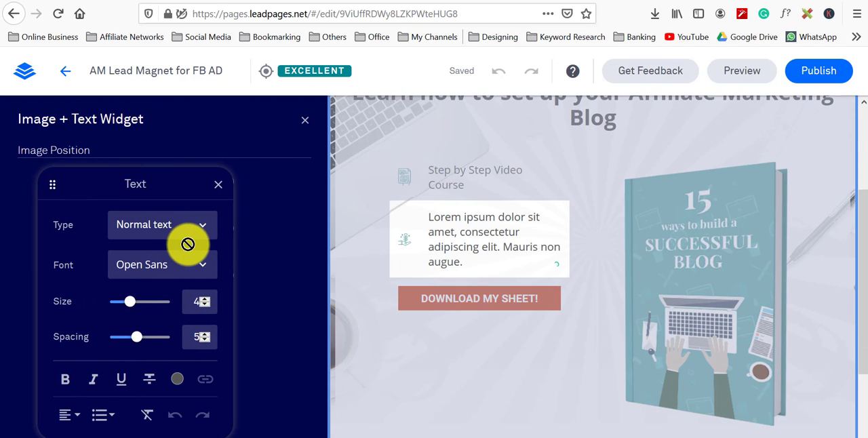
left_click(488, 259)
left_click_drag(471, 259, 427, 216)
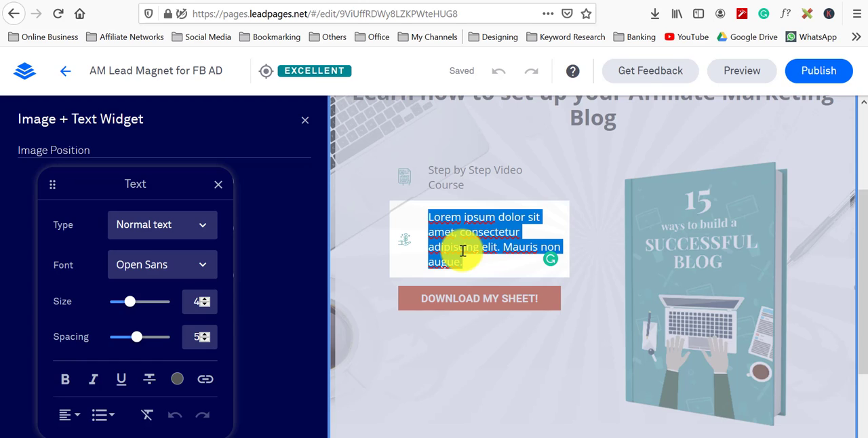
type("Easy and")
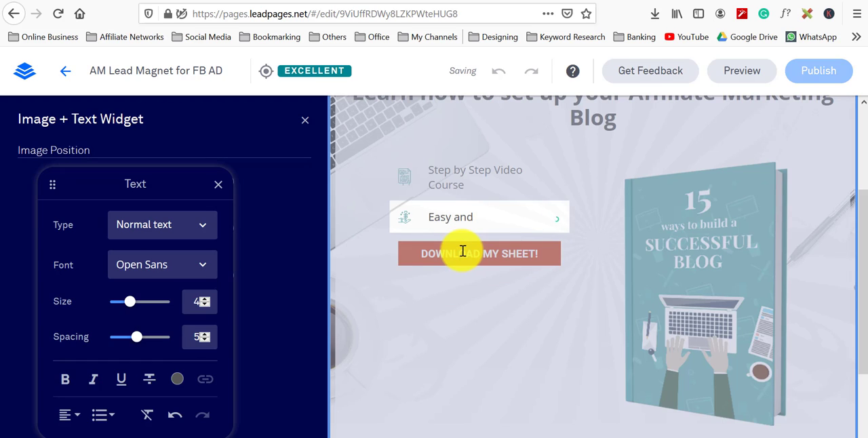
type(" Effective")
left_click(463, 253)
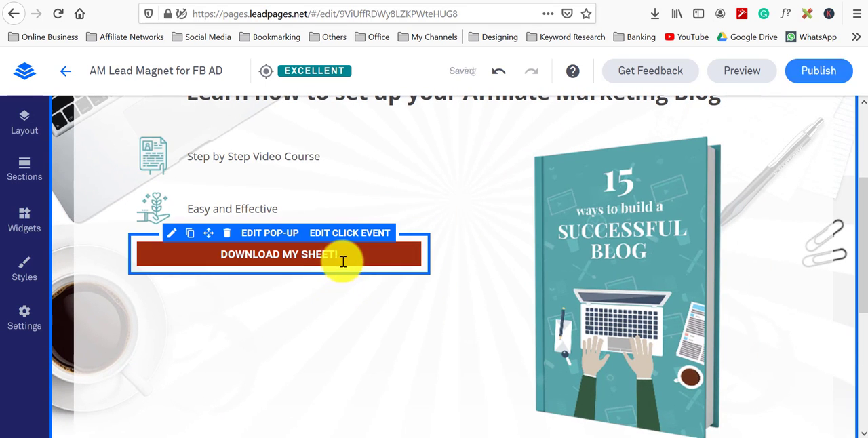
Step: Change the download button's label to GET ACCESS NOW!
left_click(353, 253)
left_click_drag(332, 252, 200, 244)
type("g")
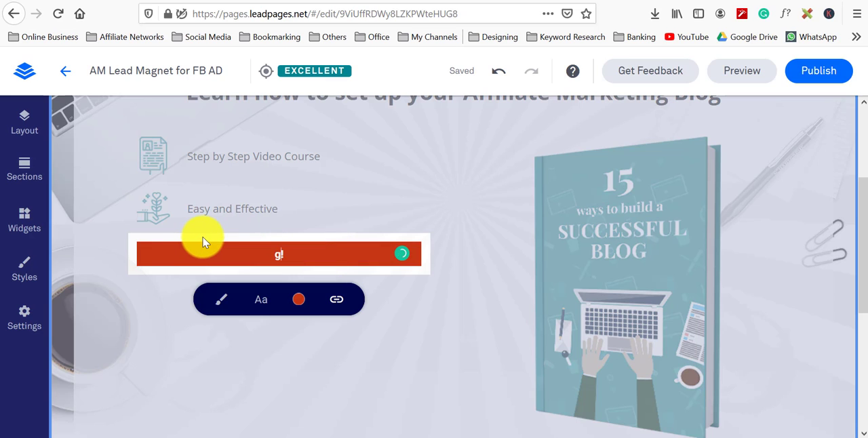
type("et access now")
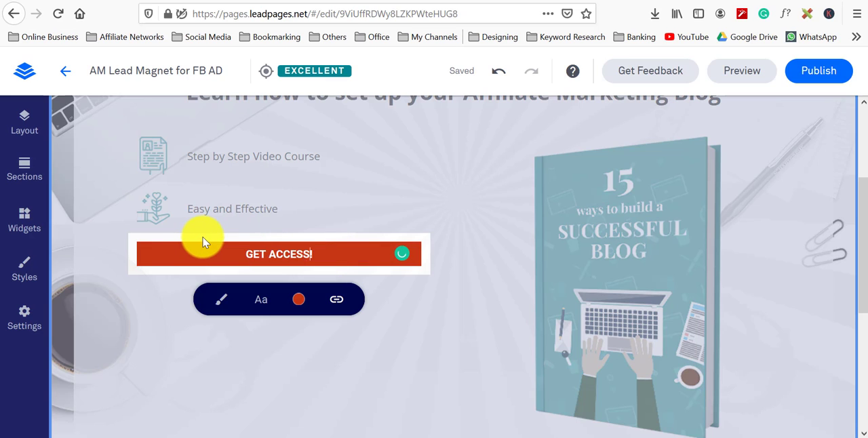
left_click(650, 288)
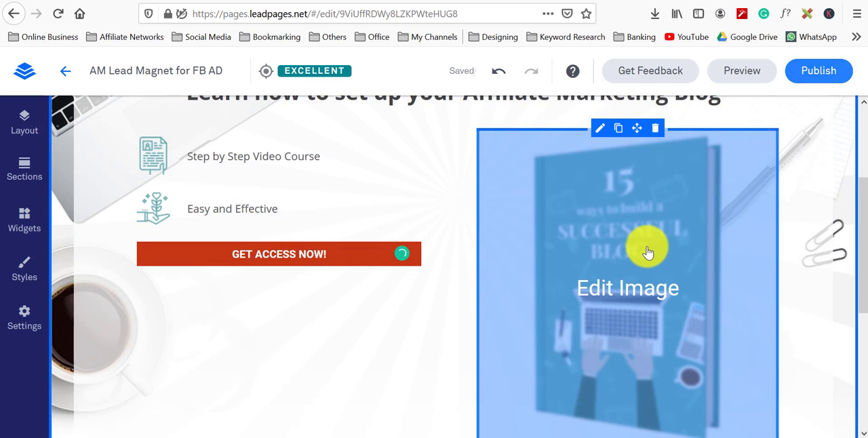
Step: Delete the footer lines about the blog and the contact email at the bottom of the page
scroll(648, 251, "down", 3)
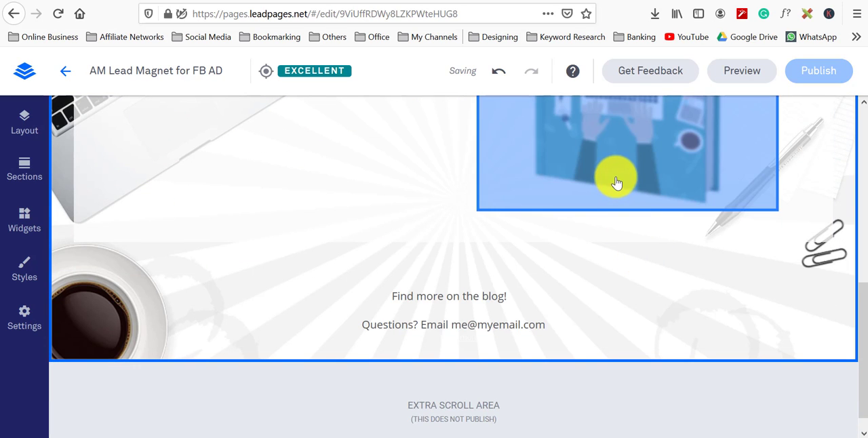
left_click(556, 319)
left_click(481, 280)
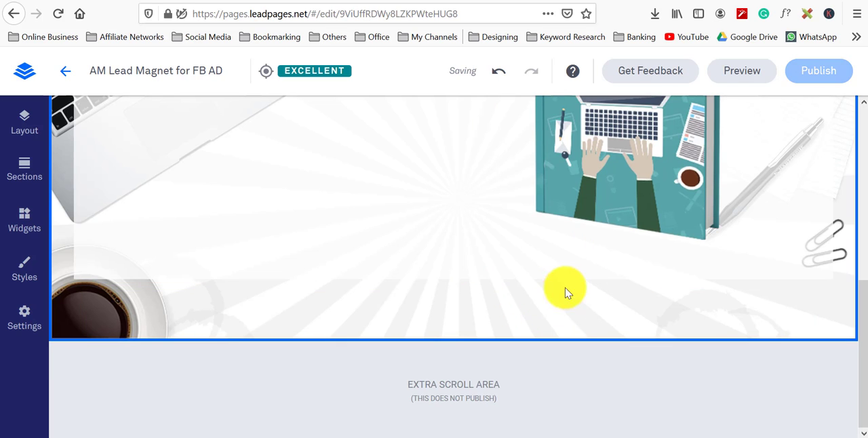
Step: Replace the page's book cover image with the BLOG Making free course image from My Images
scroll(590, 285, "up", 5)
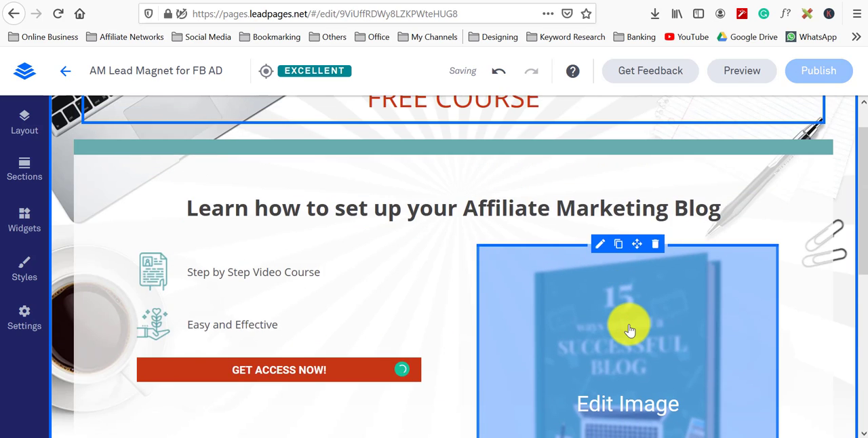
left_click(629, 330)
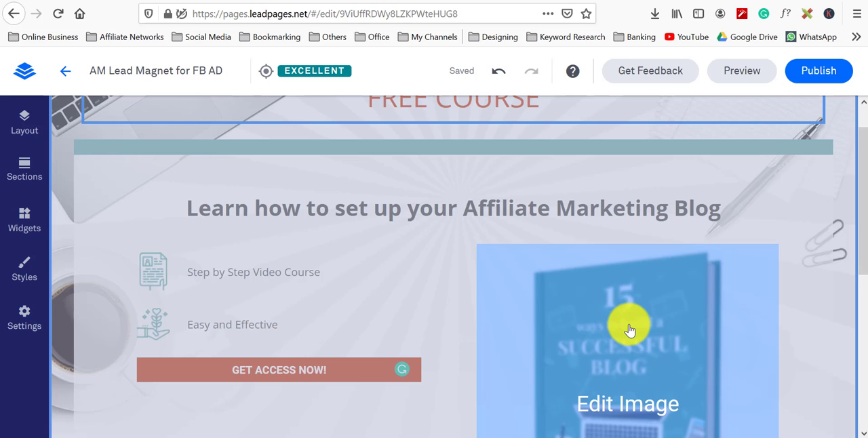
scroll(629, 330, "down", 3)
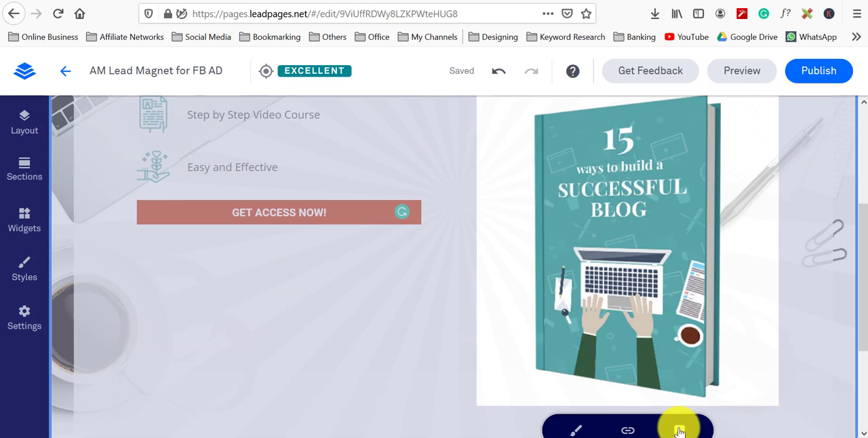
left_click(679, 431)
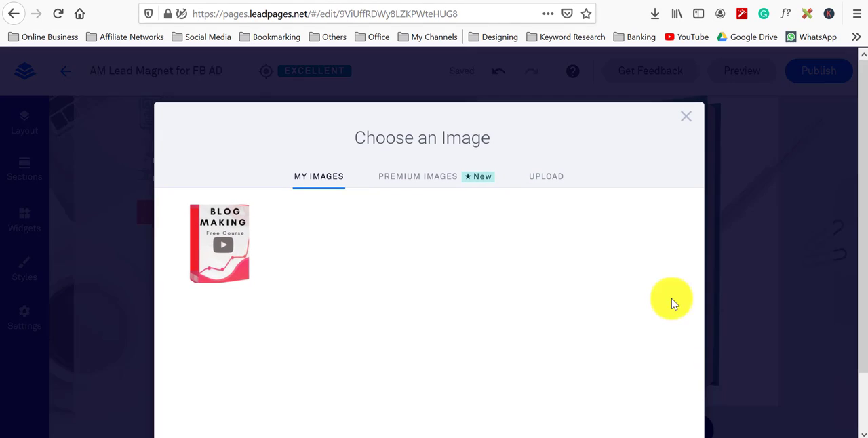
left_click(211, 270)
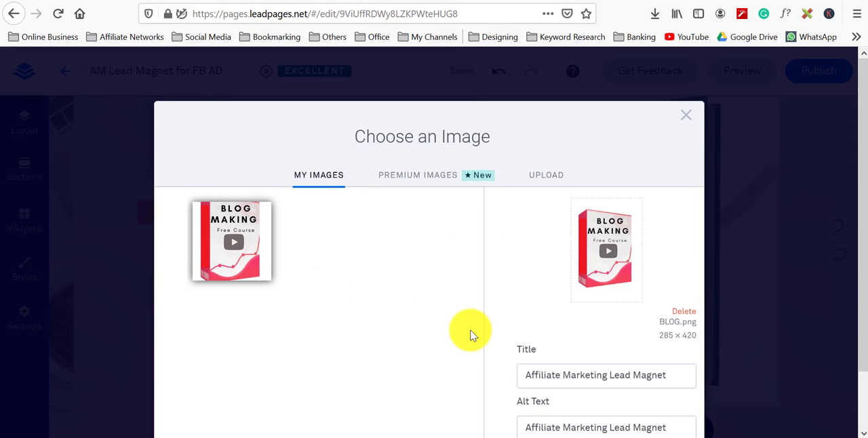
scroll(471, 333, "down", 2)
left_click(650, 419)
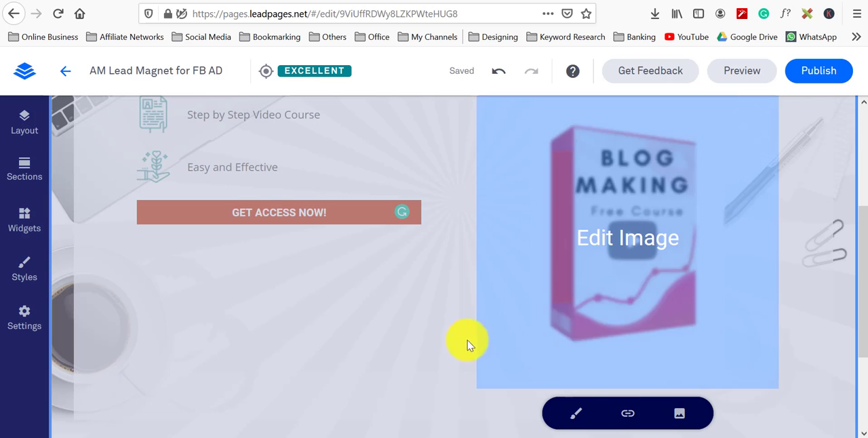
Step: Open the GET ACCESS NOW button's pop-up form and change its submit button label to Send Me
scroll(315, 351, "up", 3)
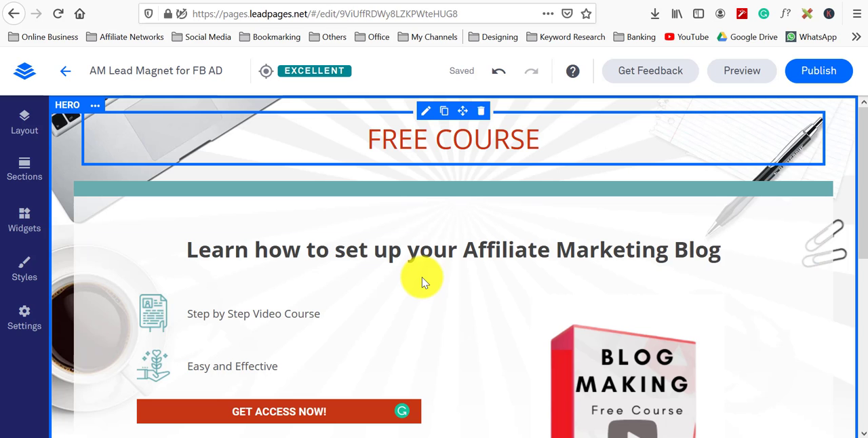
scroll(422, 278, "down", 4)
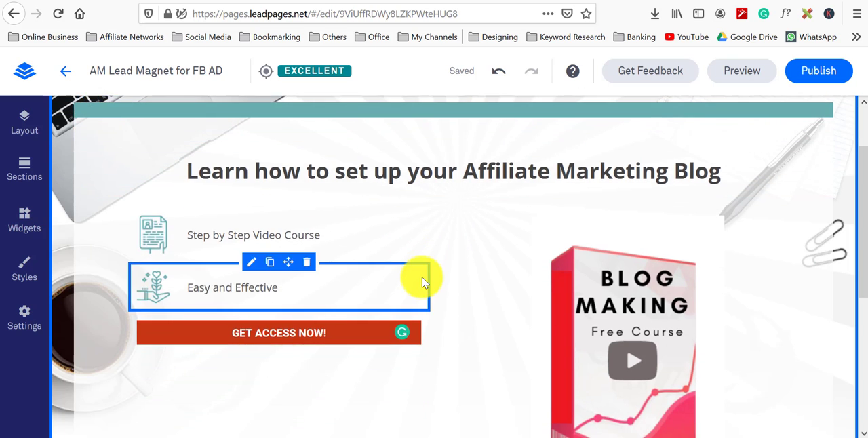
scroll(419, 299, "down", 1)
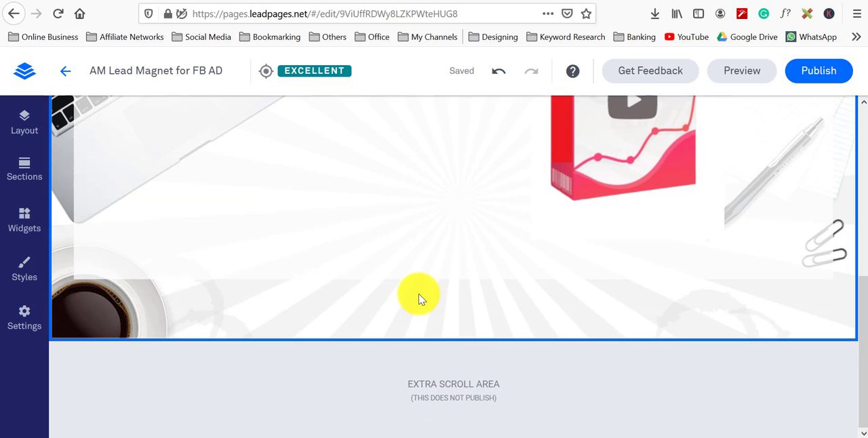
scroll(419, 298, "up", 5)
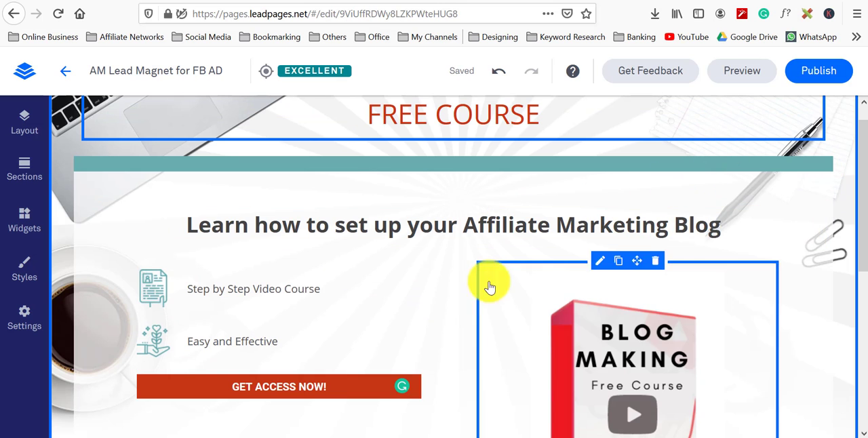
left_click(255, 378)
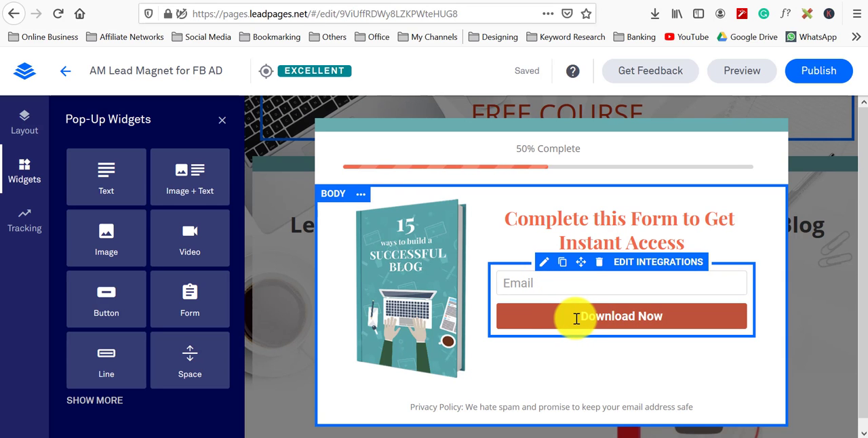
left_click_drag(583, 321, 668, 323)
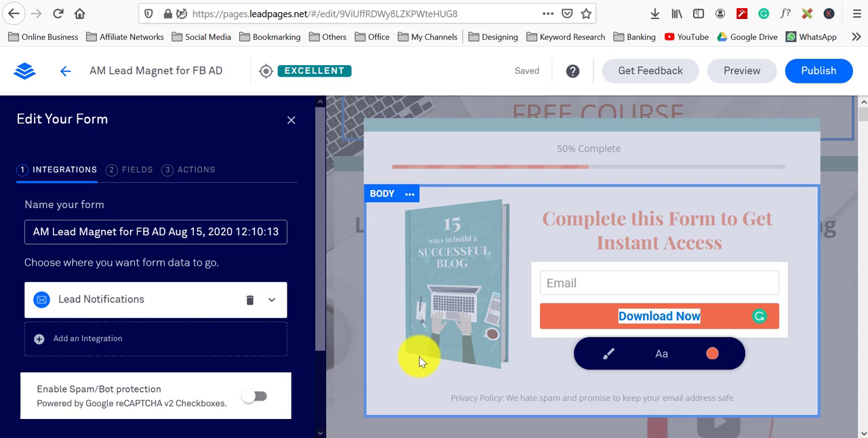
type("s")
key("BackSpace")
key("BackSpace")
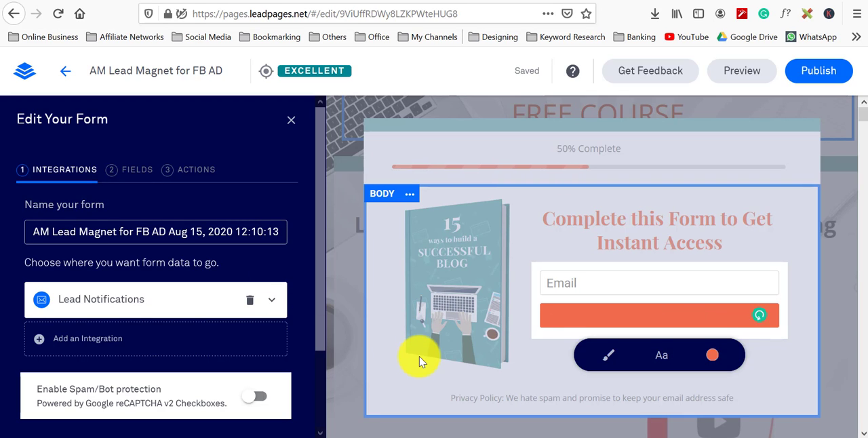
type("sEND")
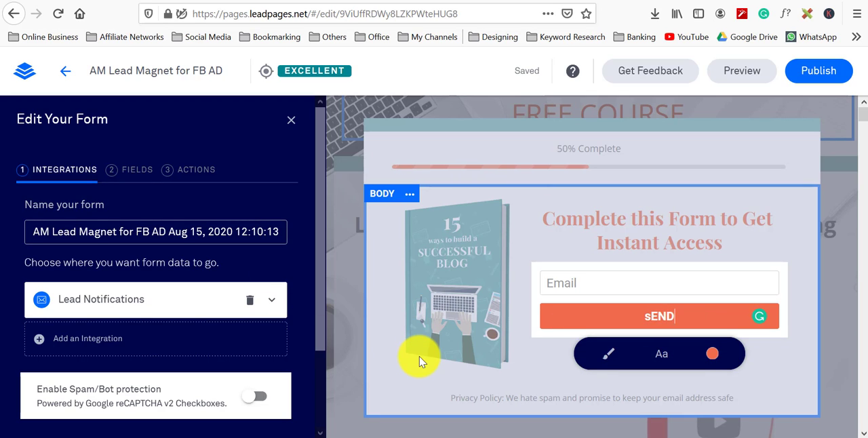
key("BackSpace")
key("BackSpace")
key("BackSpace")
key("BackSpace")
type("S")
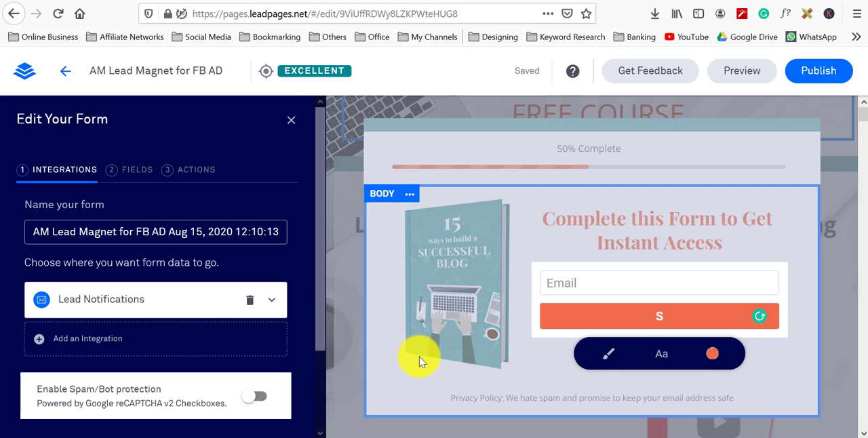
type("end Me")
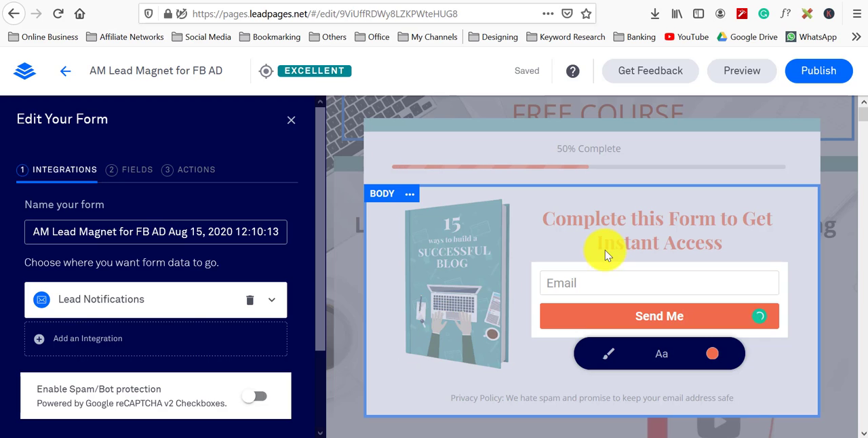
Step: Add a First Name field to the pop-up form below the Email field
left_click(593, 278)
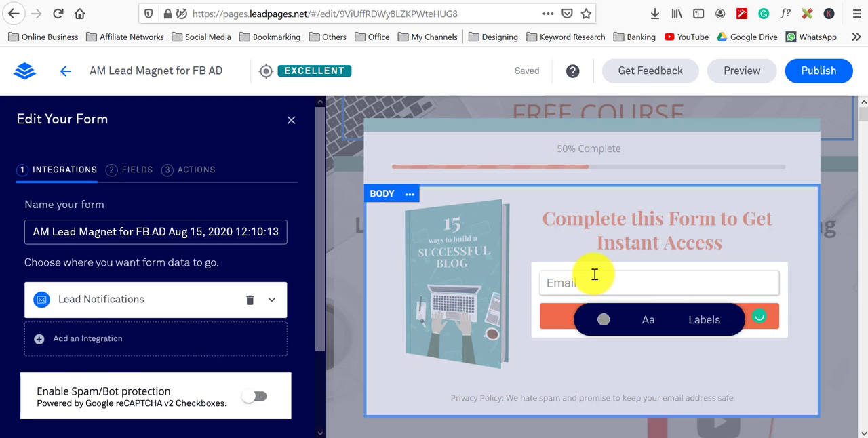
left_click(137, 171)
left_click(109, 281)
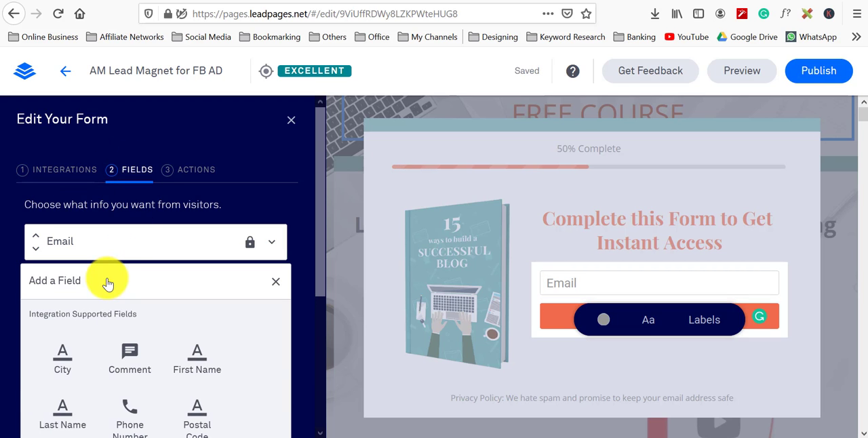
scroll(101, 325, "down", 2)
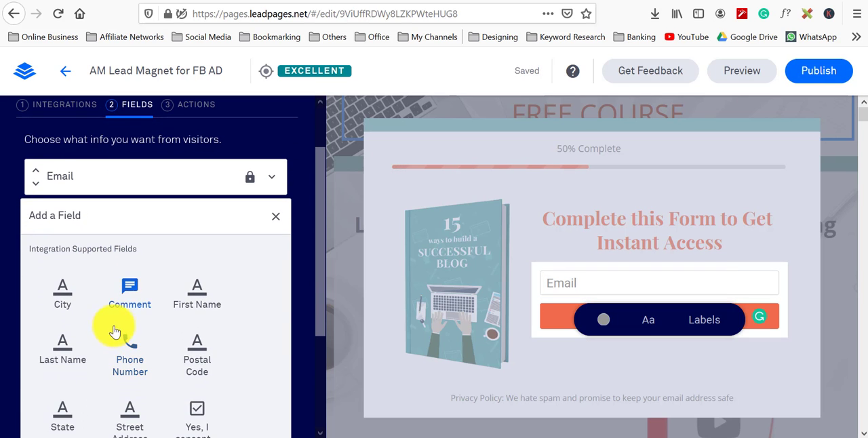
scroll(94, 312, "down", 2)
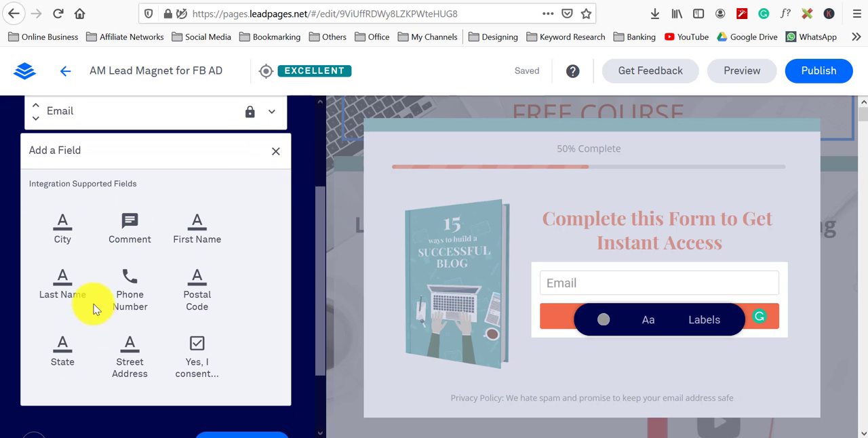
left_click(193, 227)
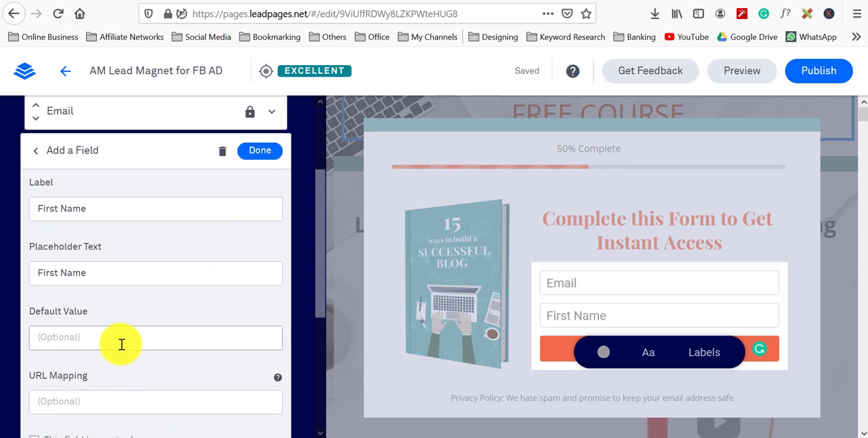
left_click(593, 273)
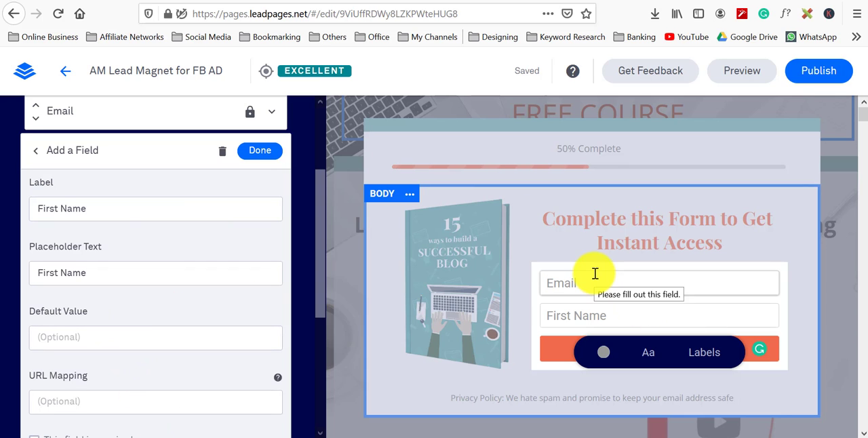
left_click(259, 151)
Step: Inspect the Email field's settings in the form editor
left_click(112, 228)
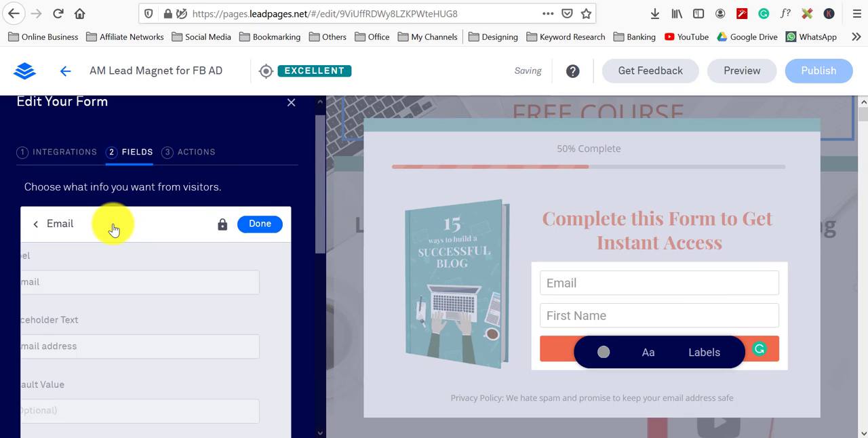
scroll(108, 258, "down", 2)
left_click(102, 287)
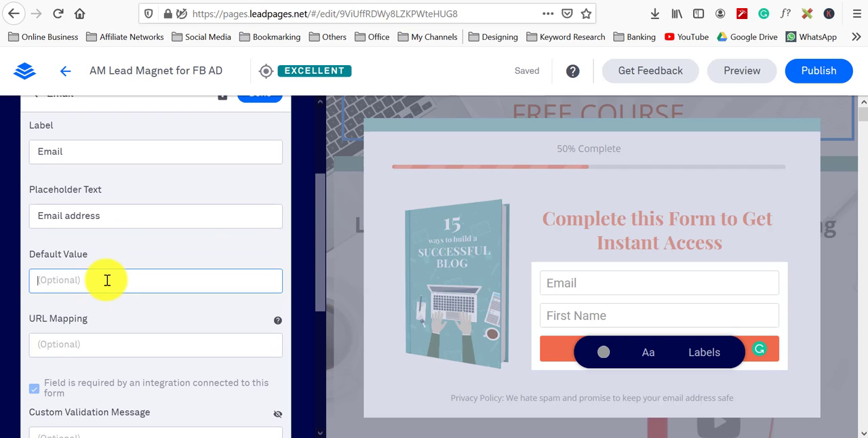
scroll(107, 339, "down", 2)
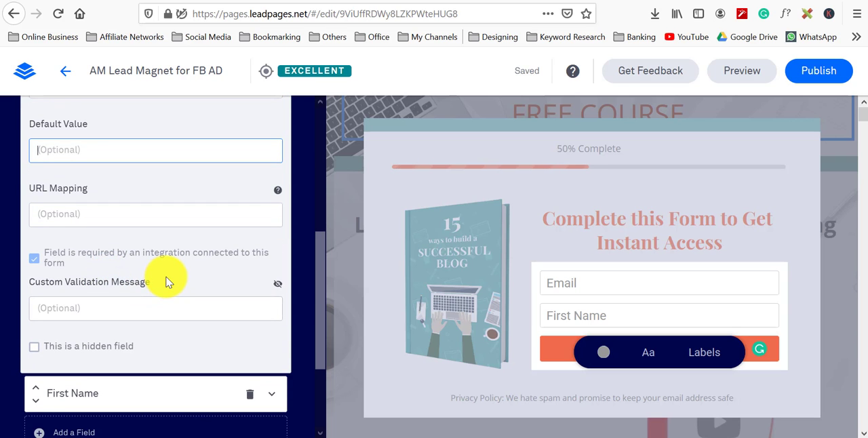
scroll(169, 281, "up", 4)
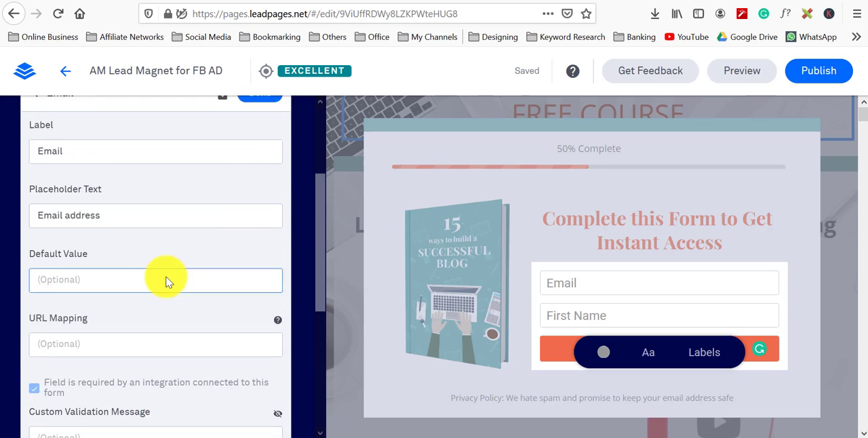
left_click(262, 246)
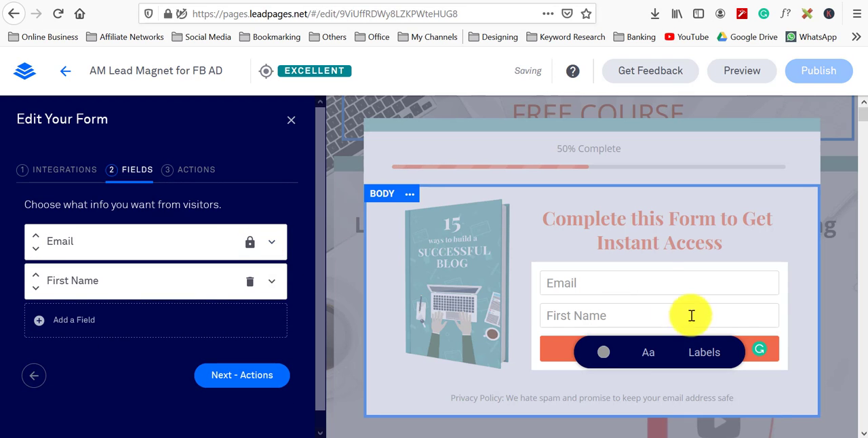
Step: Replace the pop-up's book image with the BLOG Making free course image
left_click(456, 252)
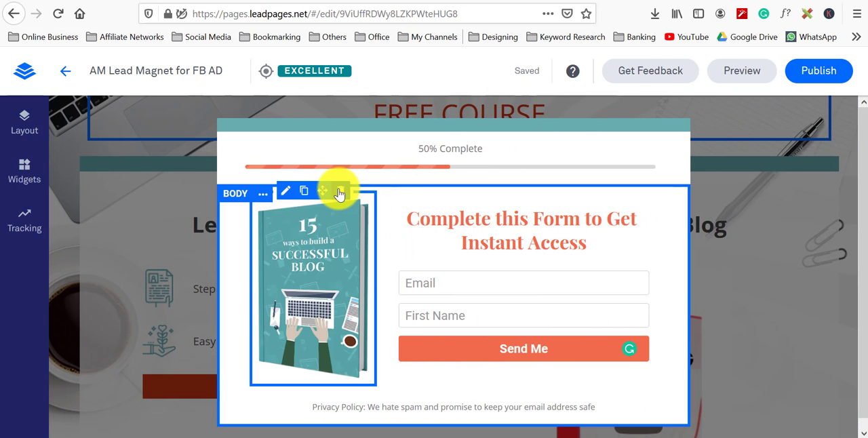
left_click(327, 278)
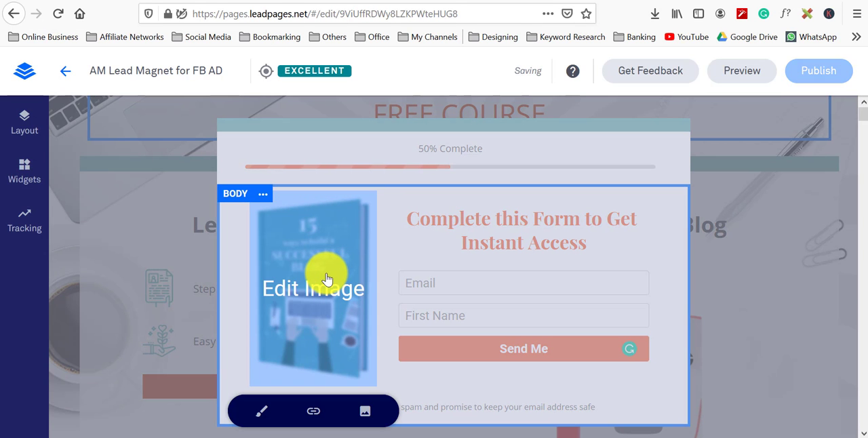
left_click(365, 414)
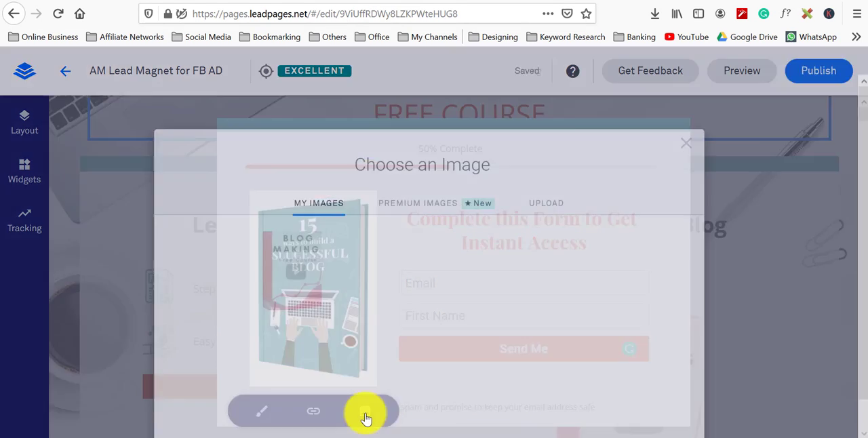
left_click(223, 233)
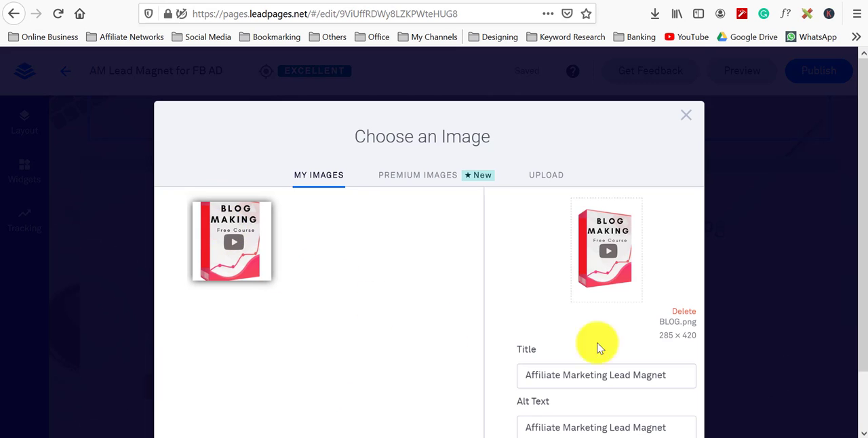
scroll(649, 316, "down", 1)
left_click(645, 412)
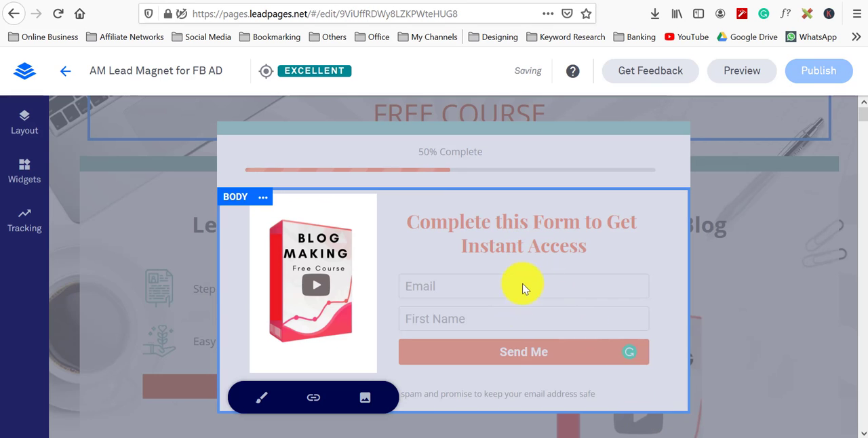
left_click(521, 290)
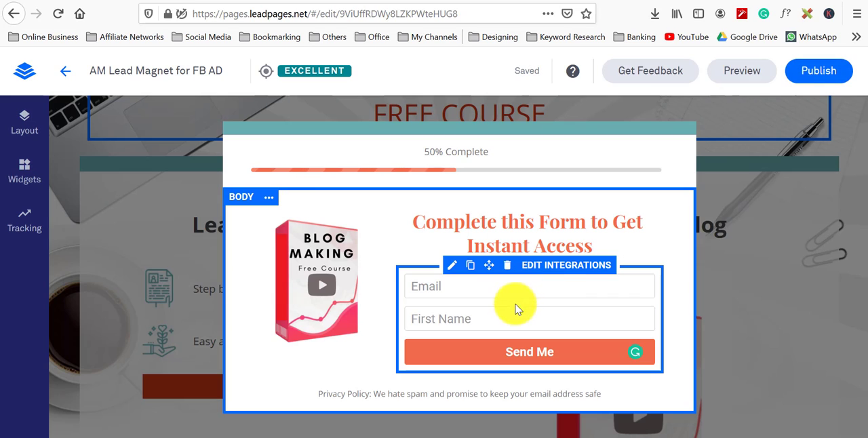
left_click(465, 388)
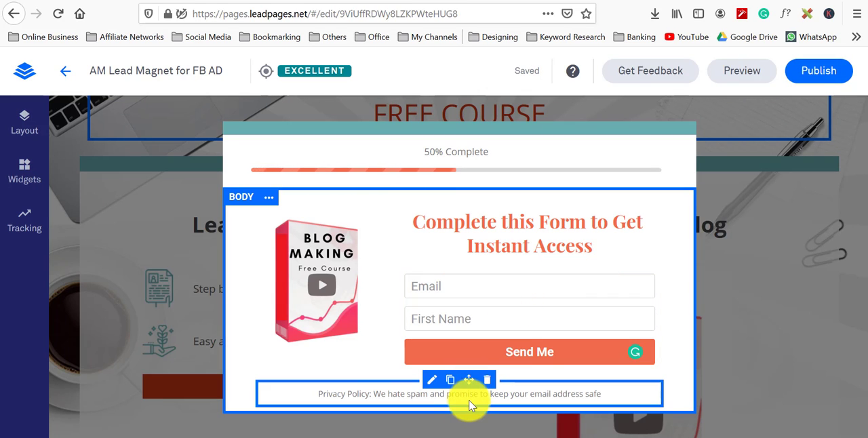
left_click(600, 241)
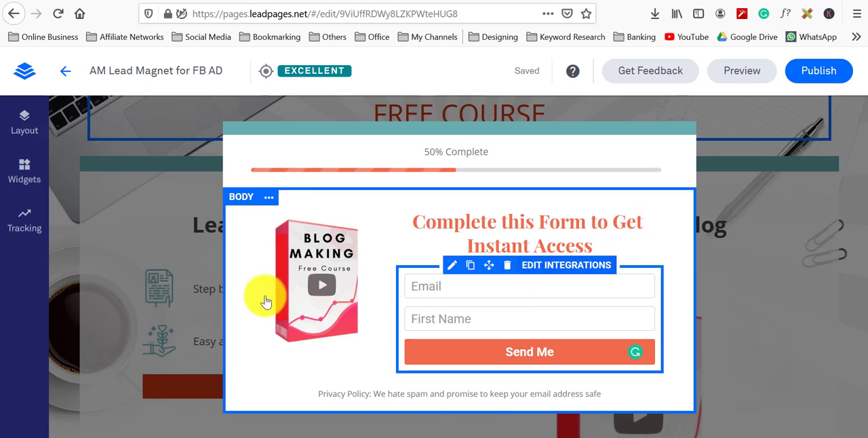
Step: Close the pop-up, then reopen it from the GET ACCESS NOW button to review the finished form
left_click(184, 354)
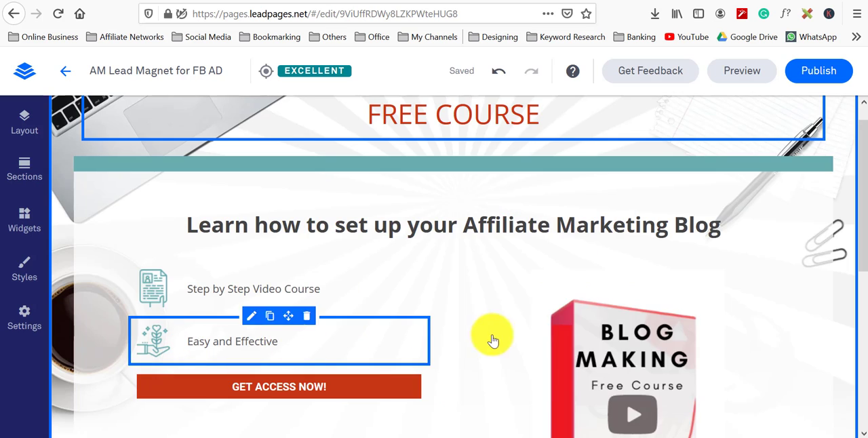
left_click(299, 383)
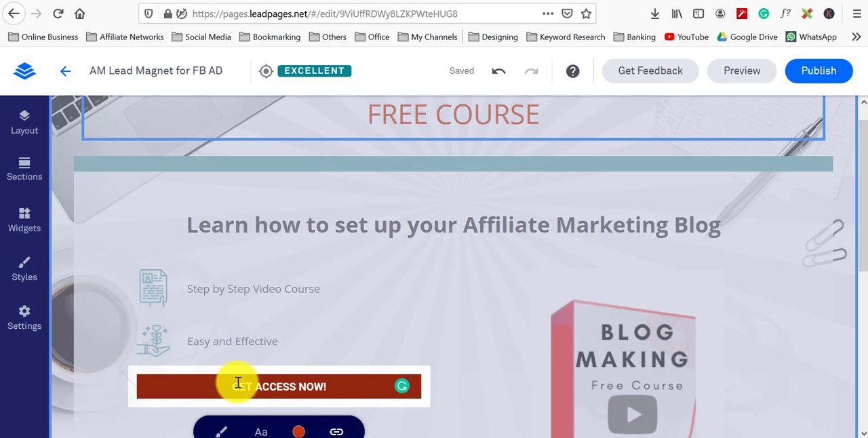
scroll(232, 382, "down", 3)
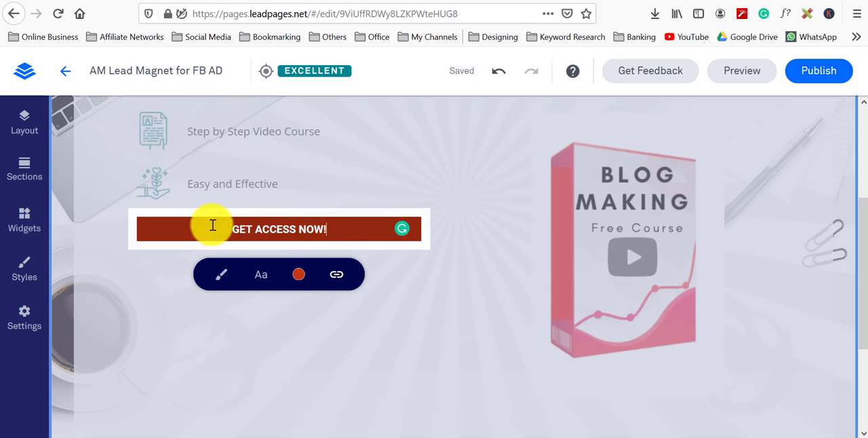
left_click(226, 190)
left_click(243, 239)
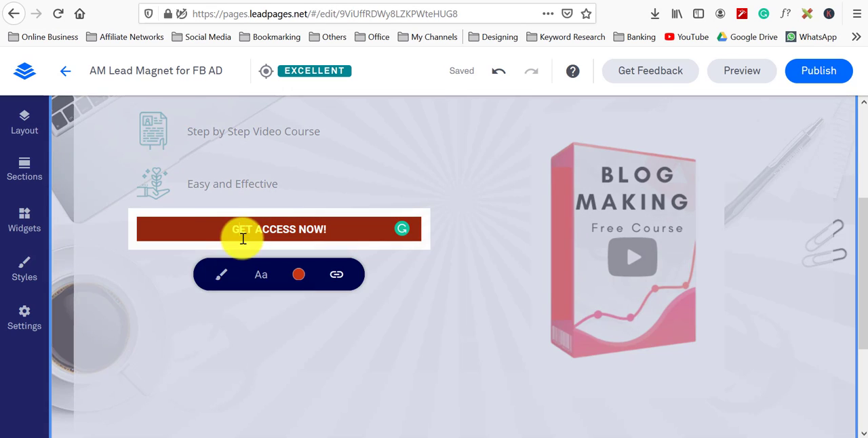
left_click(262, 174)
left_click(261, 208)
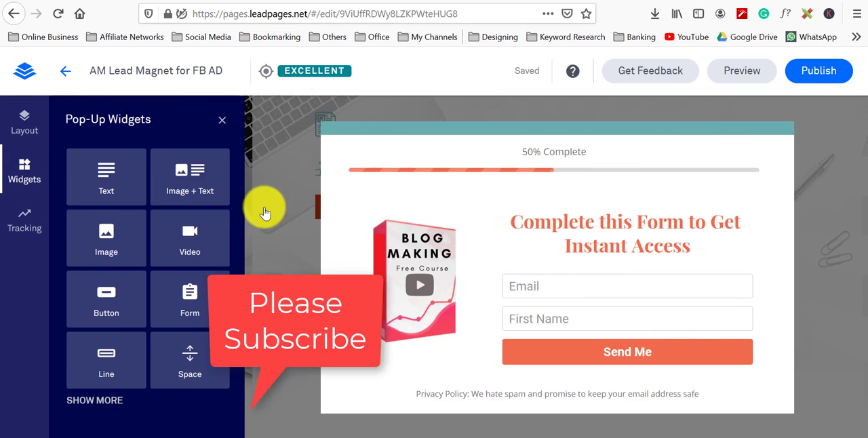
left_click(836, 160)
scroll(379, 318, "up", 3)
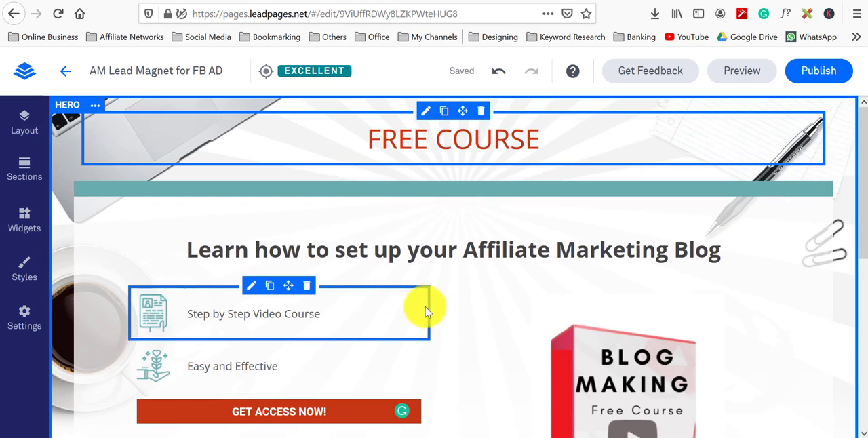
Step: Preview the landing page in desktop, tablet and mobile views
left_click(739, 80)
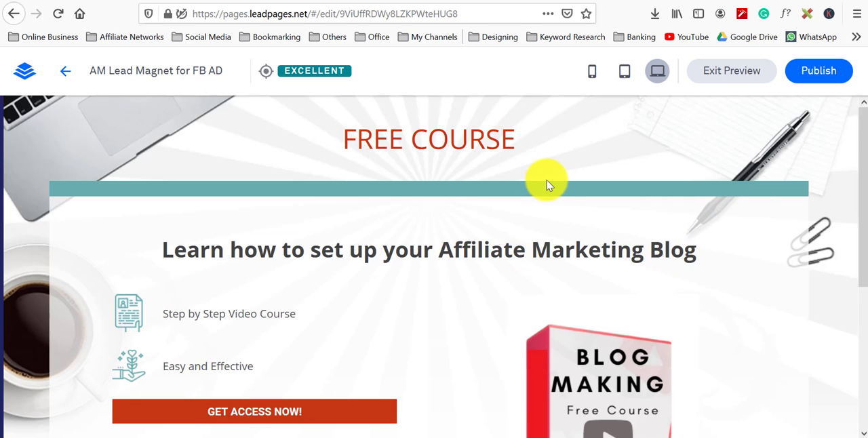
scroll(548, 182, "down", 4)
scroll(526, 266, "up", 4)
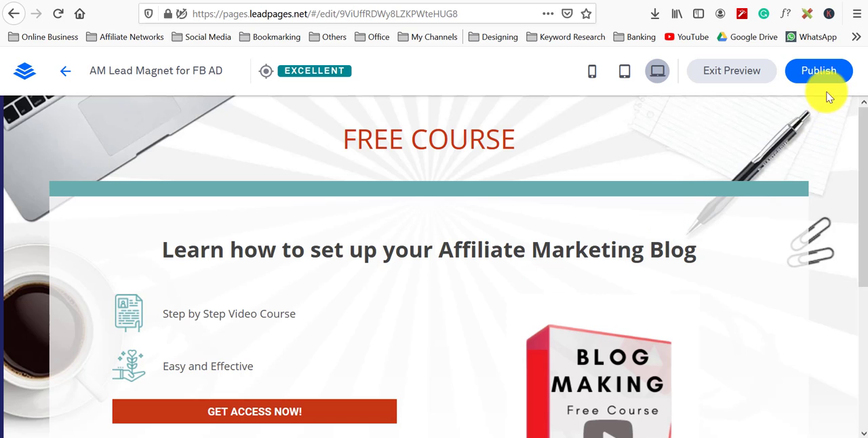
left_click(626, 76)
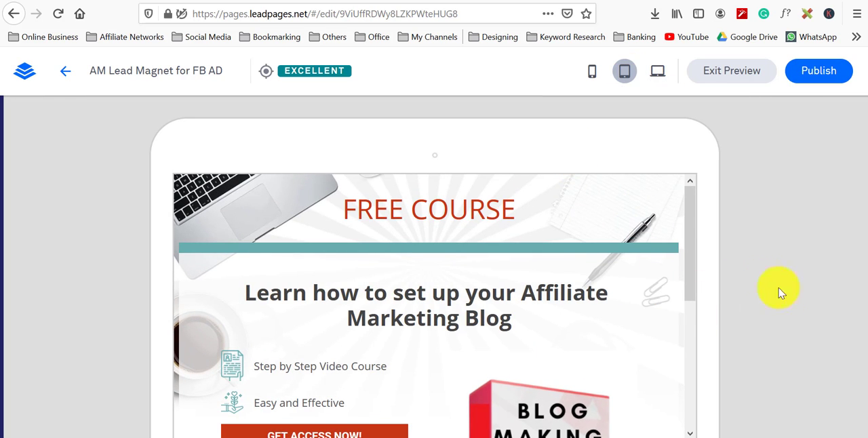
left_click_drag(701, 260, 726, 212)
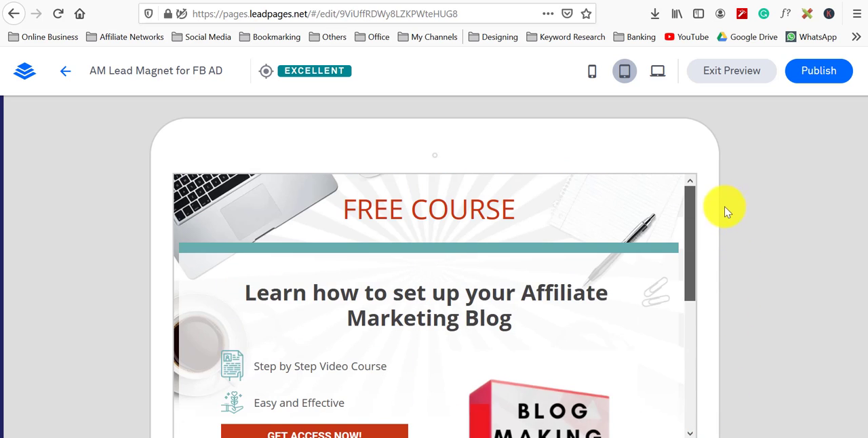
left_click(591, 73)
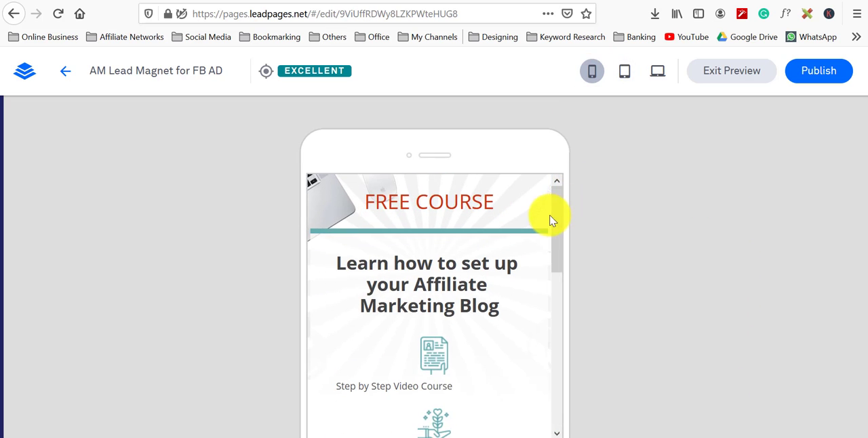
left_click_drag(560, 214, 597, 184)
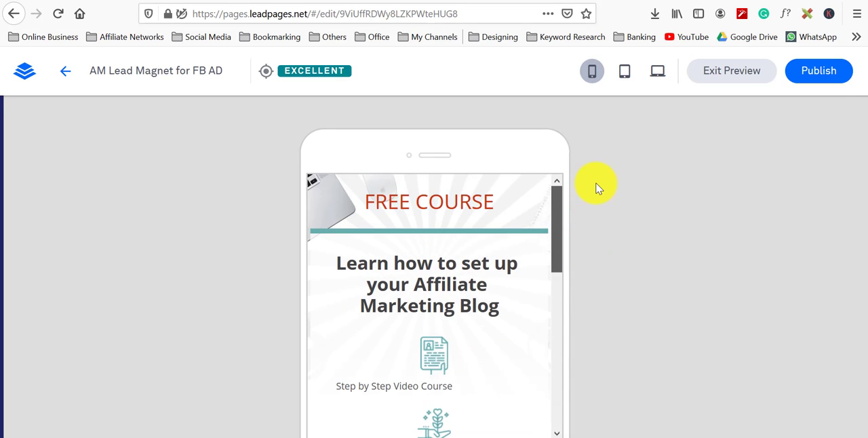
Step: Start publishing and set the Leadpages subdomain to lifemasterypartners
left_click(820, 72)
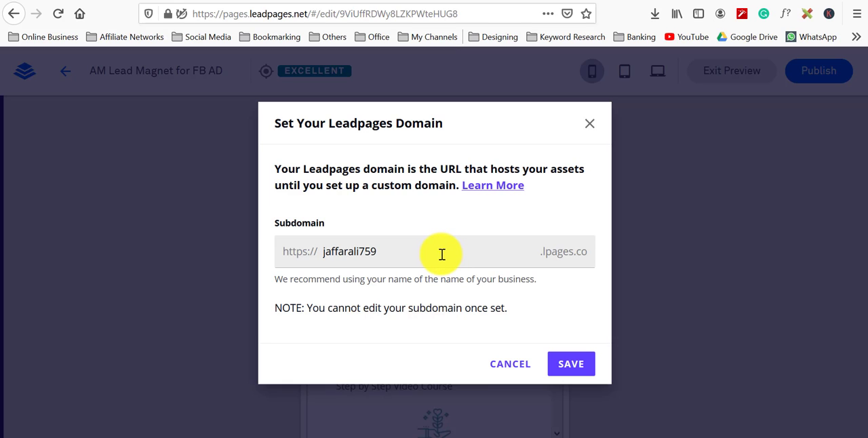
left_click_drag(442, 255, 308, 256)
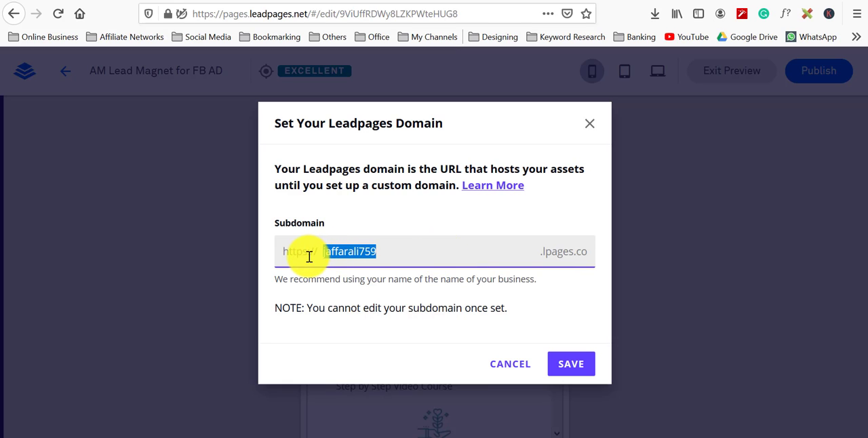
type("lifem")
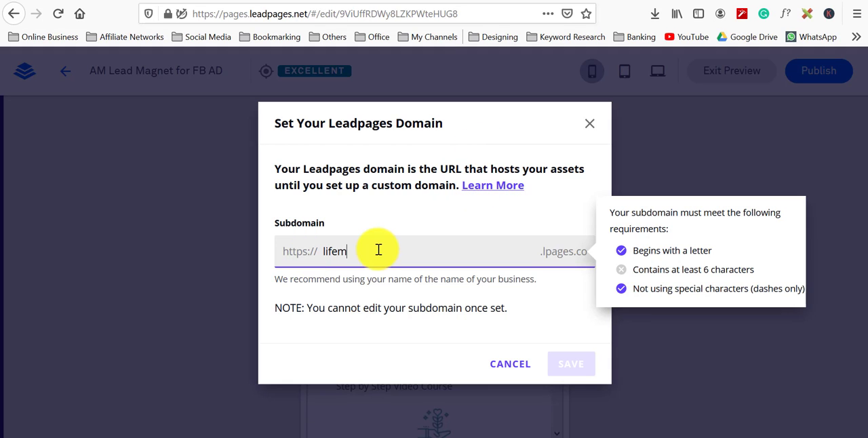
type("asterylearn")
type("ers")
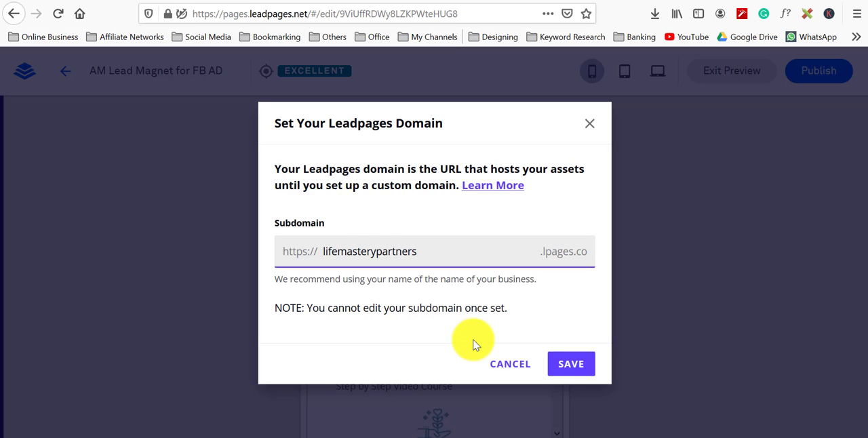
left_click(572, 366)
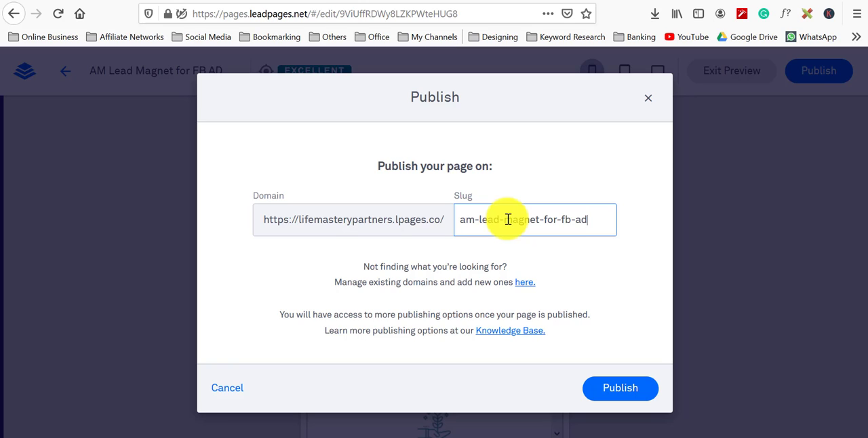
Step: Set the page slug to blog-making and publish the landing page
key("BackSpace")
key("BackSpace")
key("BackSpace")
key("BackSpace")
key("BackSpace")
key("BackSpace")
key("BackSpace")
key("BackSpace")
key("BackSpace")
key("BackSpace")
key("BackSpace")
key("BackSpace")
key("BackSpace")
key("BackSpace")
key("BackSpace")
key("BackSpace")
key("BackSpace")
key("BackSpace")
key("BackSpace")
key("BackSpace")
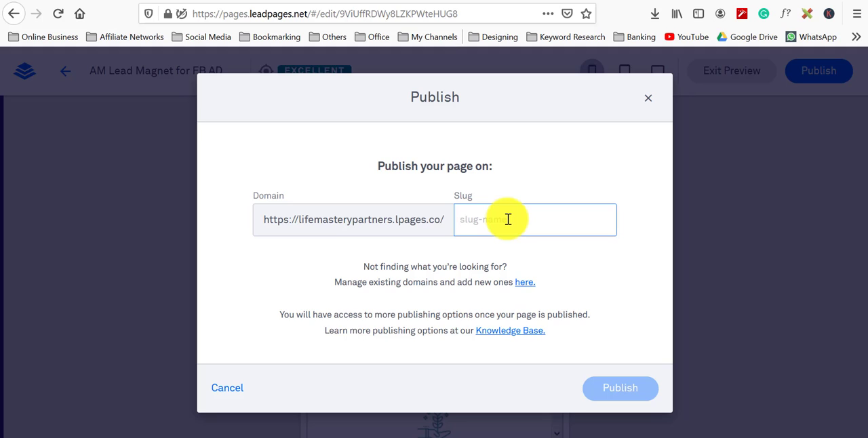
type("blog making")
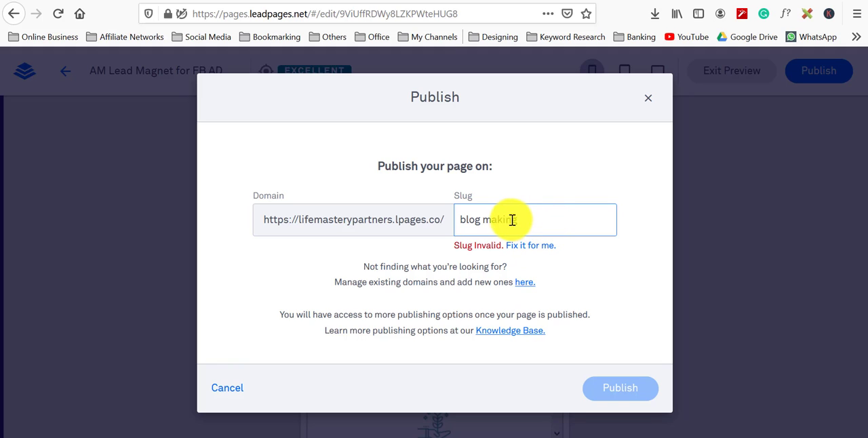
left_click(484, 219)
key("BackSpace")
type("-")
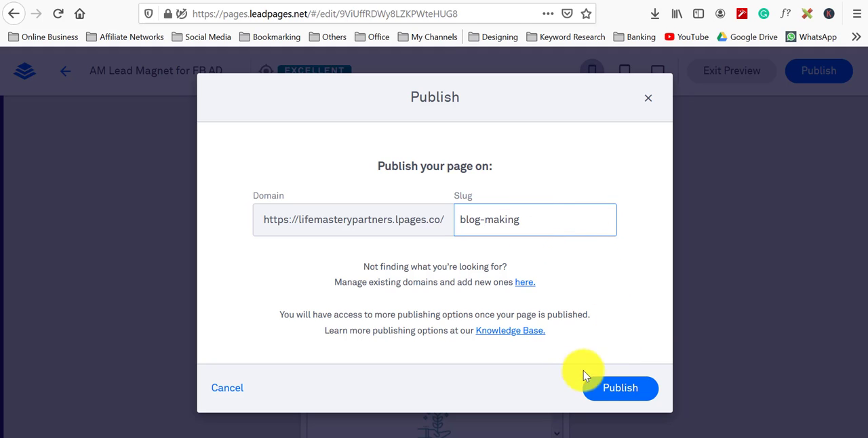
left_click(597, 387)
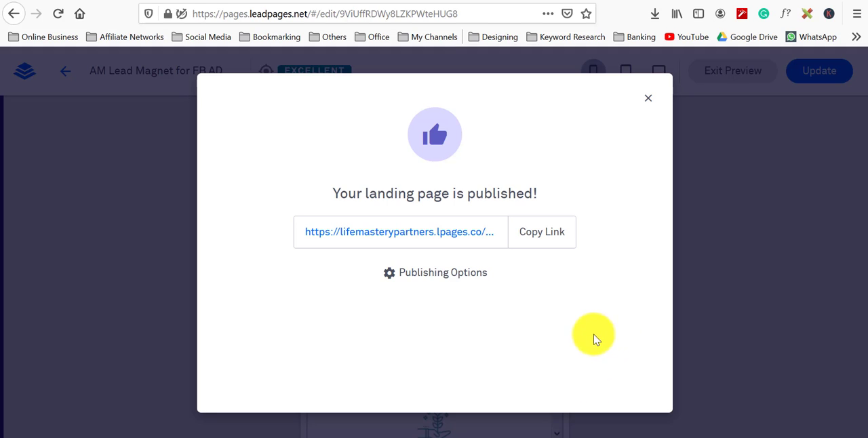
Step: Copy the published page link and open the WordPress publishing options
left_click(542, 236)
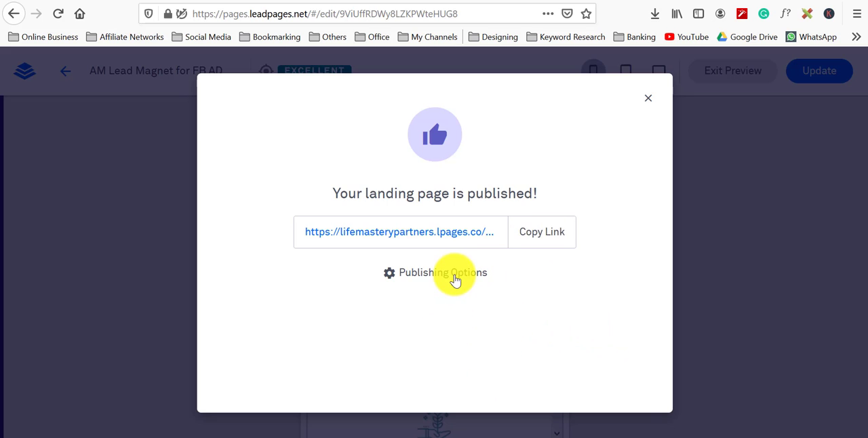
left_click(452, 276)
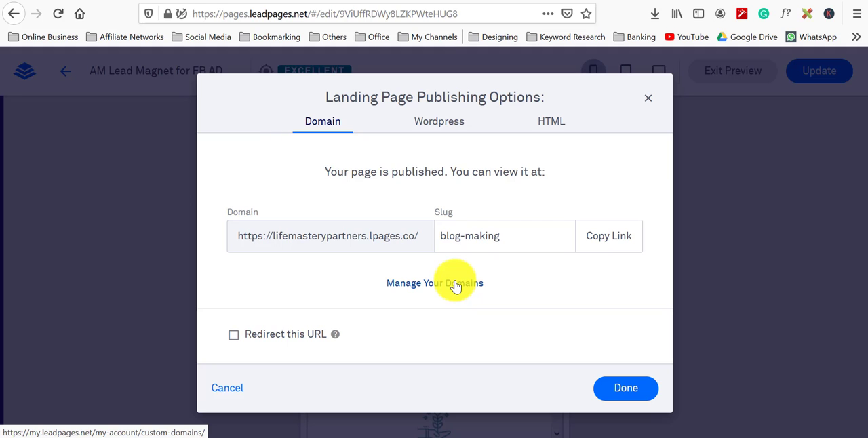
left_click(456, 121)
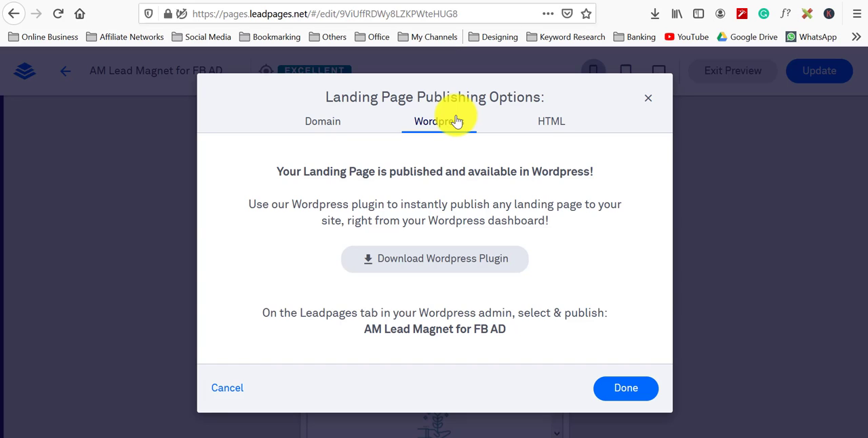
Step: Download the Leadpages WordPress plugin and open its download folder
left_click(428, 267)
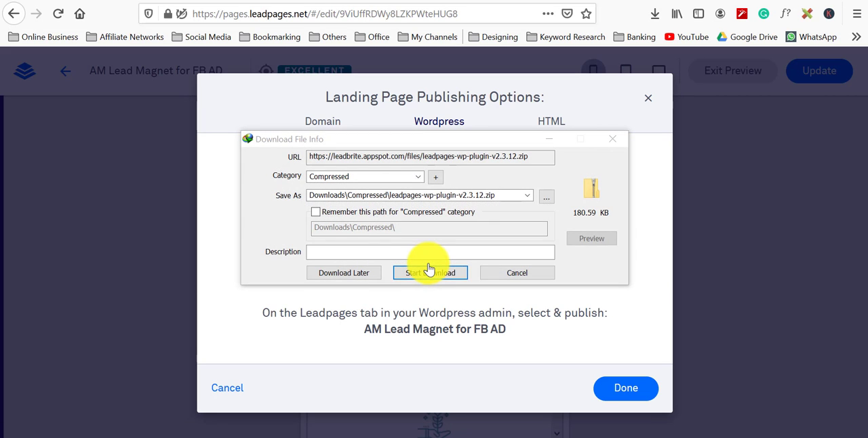
left_click(424, 269)
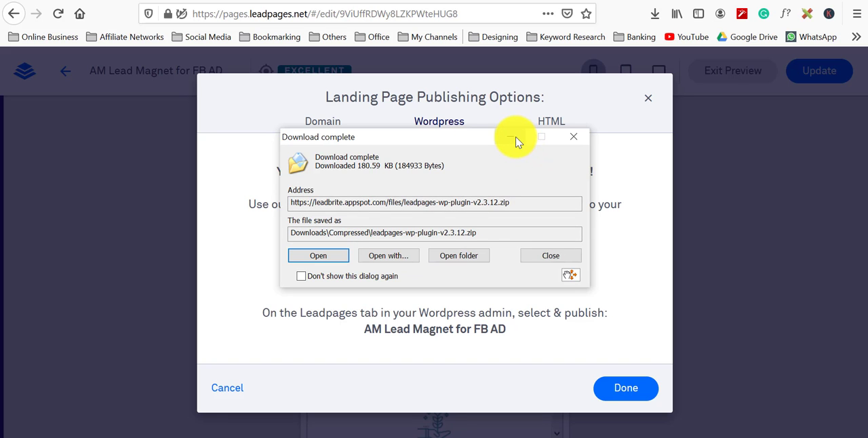
left_click(459, 255)
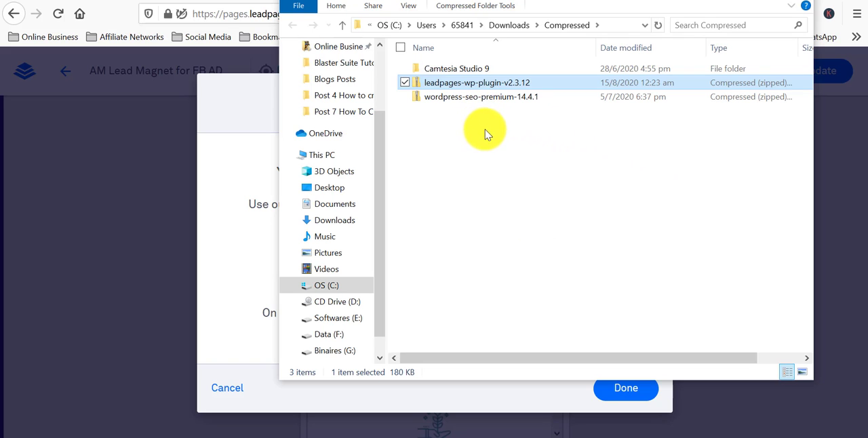
left_click(108, 206)
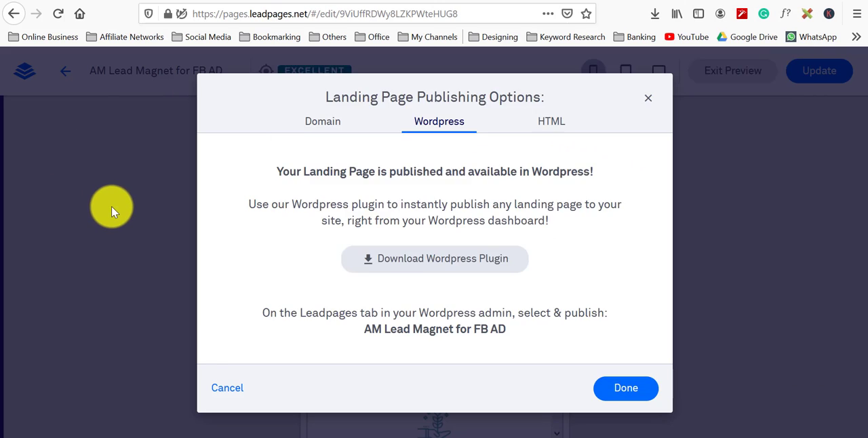
left_click(111, 206)
Step: Switch to the Life Mastery Partners site tab and go to its wp-login.php page
left_click(358, 0)
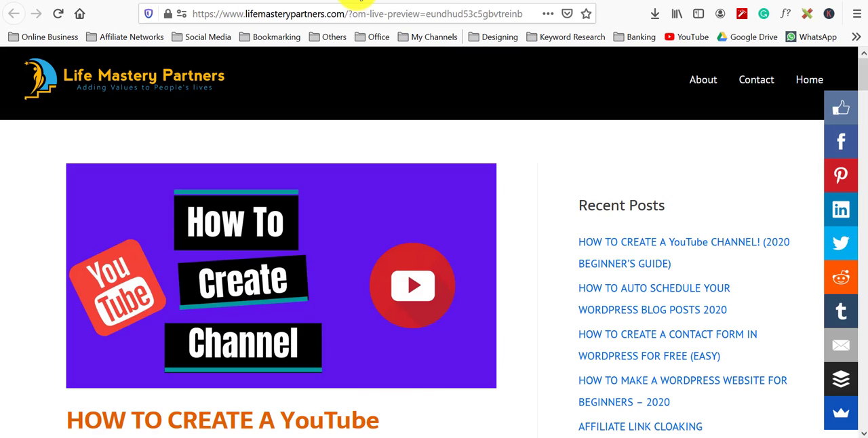
left_click_drag(348, 14, 591, 52)
type("wp-")
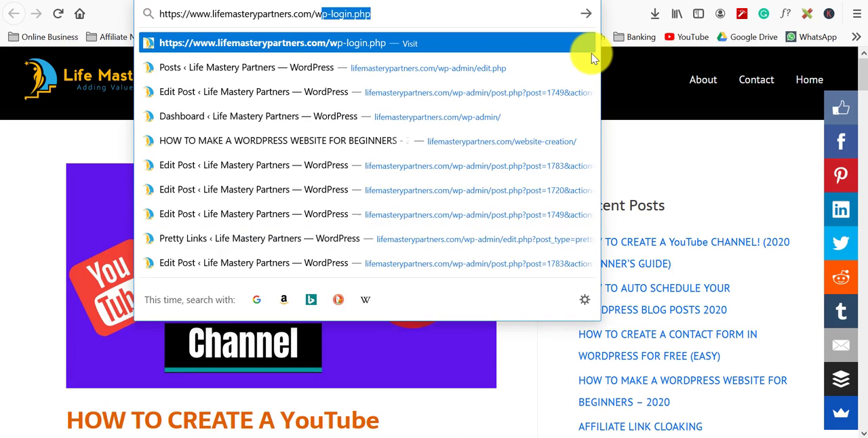
key("Return")
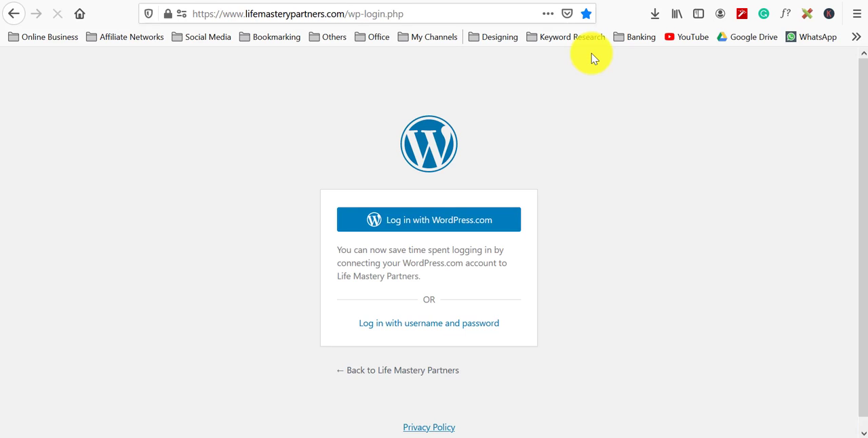
Step: Log in to the WordPress admin with the saved username and account password
left_click(409, 324)
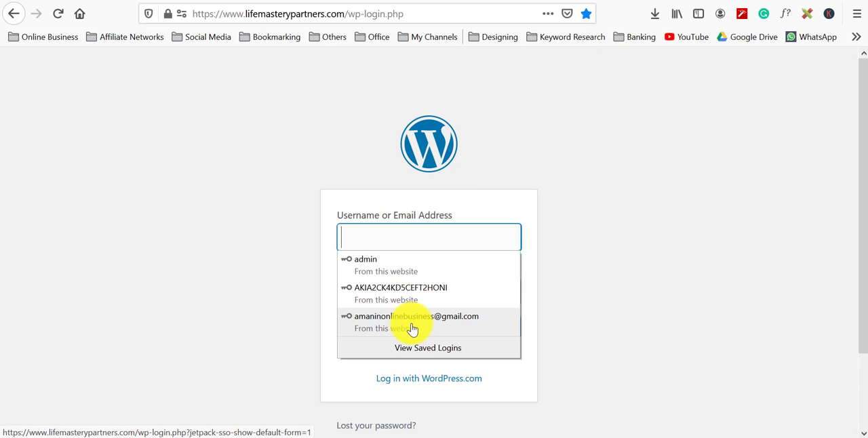
left_click(397, 265)
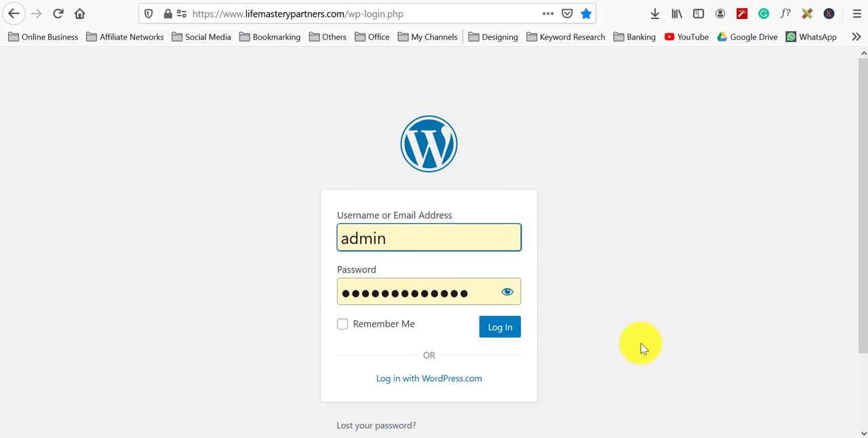
left_click(500, 328)
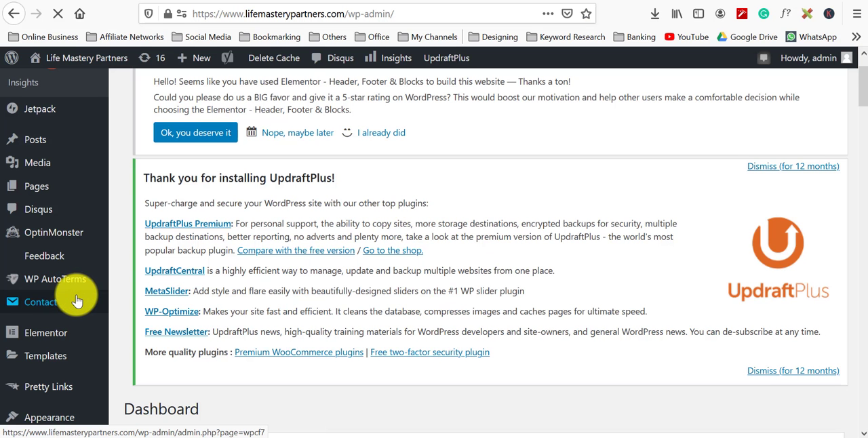
Step: Open the Add New plugins page in the WordPress admin
scroll(74, 300, "down", 3)
mouse_move(61, 299)
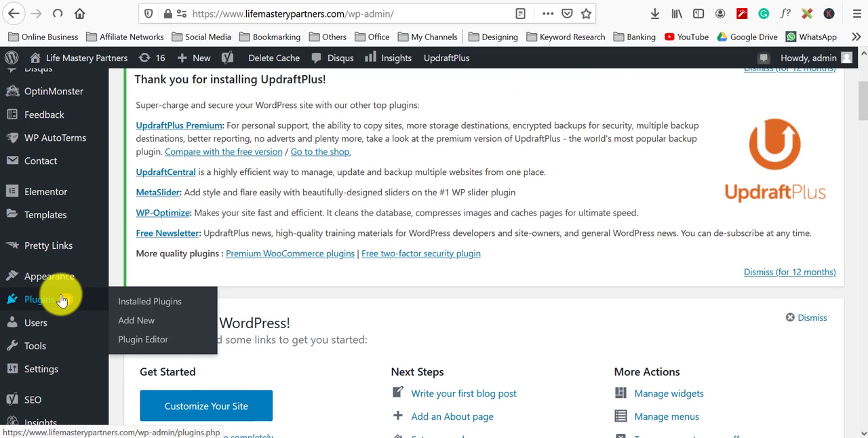
left_click(145, 328)
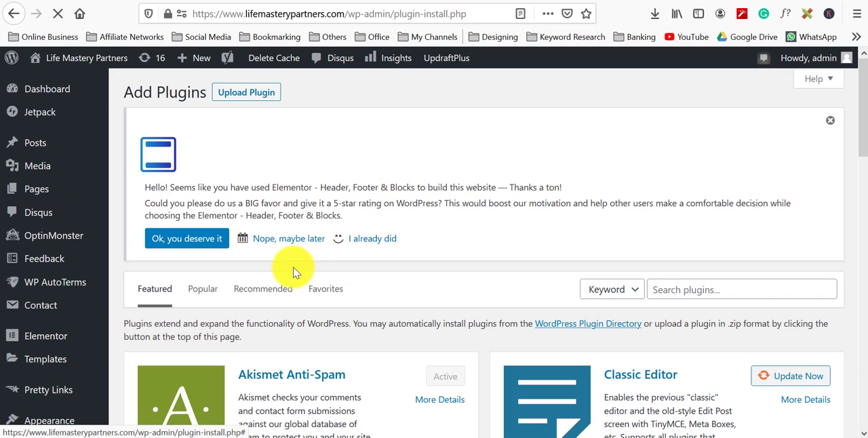
Step: Choose to upload a plugin and select the leadpages-wp-plugin-v2.3.12 zip from the Downloads Compressed folder
left_click(250, 94)
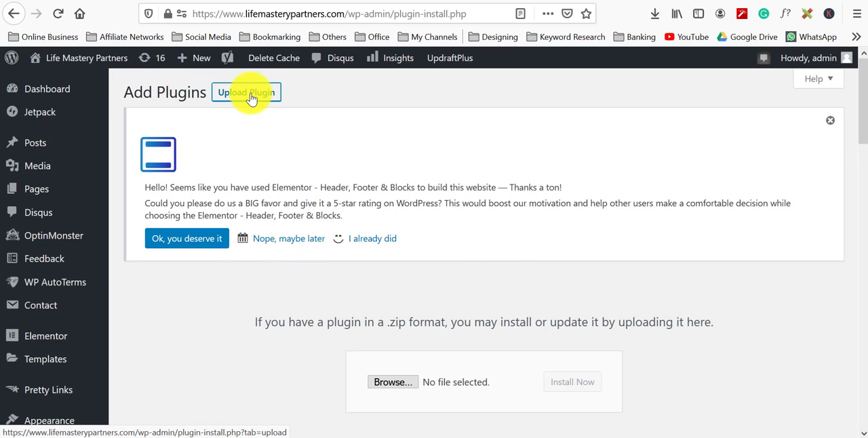
left_click(388, 382)
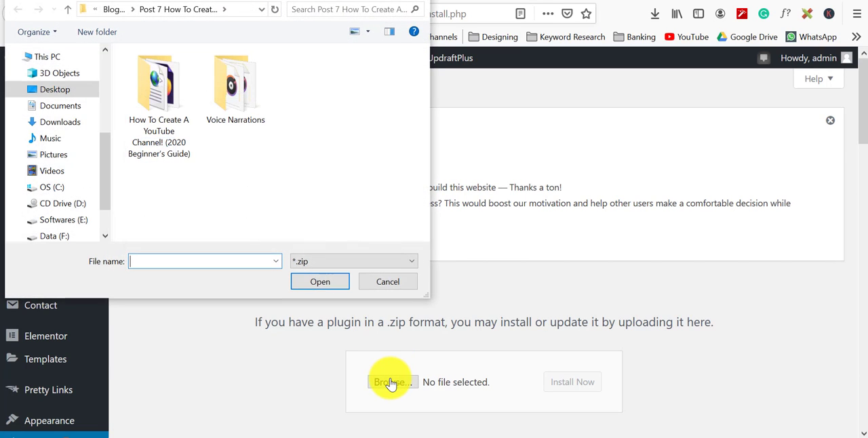
left_click(349, 437)
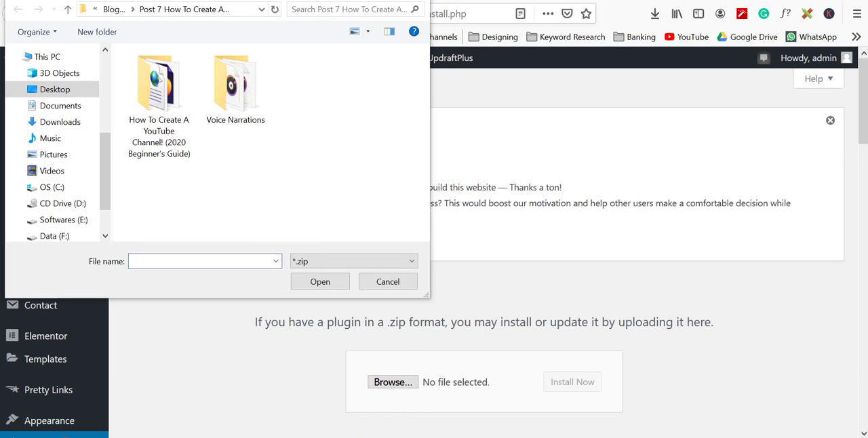
left_click(498, 415)
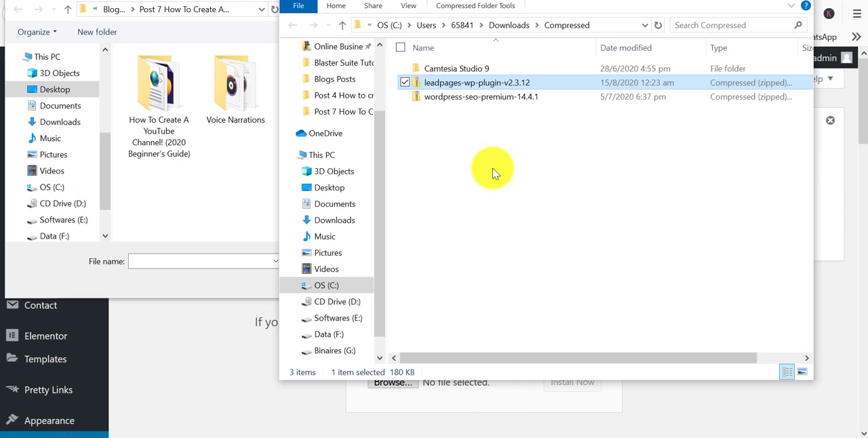
left_click(615, 24)
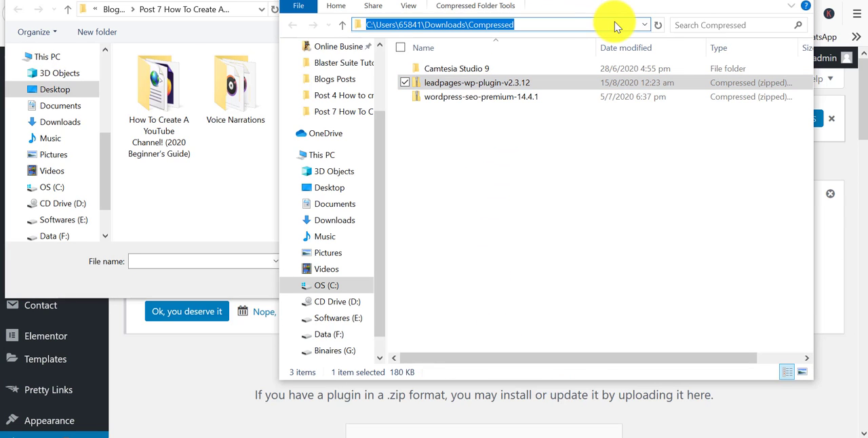
left_click(248, 10)
key("ctrl+v")
key("Return")
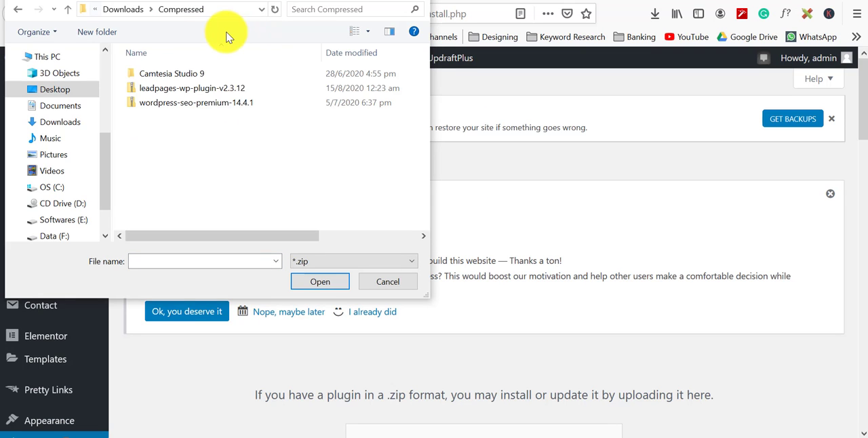
double_click(216, 95)
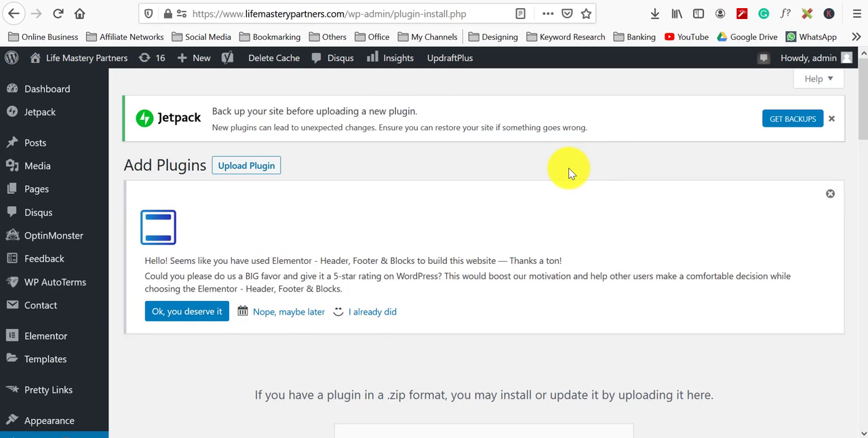
Step: Install the uploaded Leadpages plugin and activate it
scroll(568, 173, "down", 4)
left_click(583, 313)
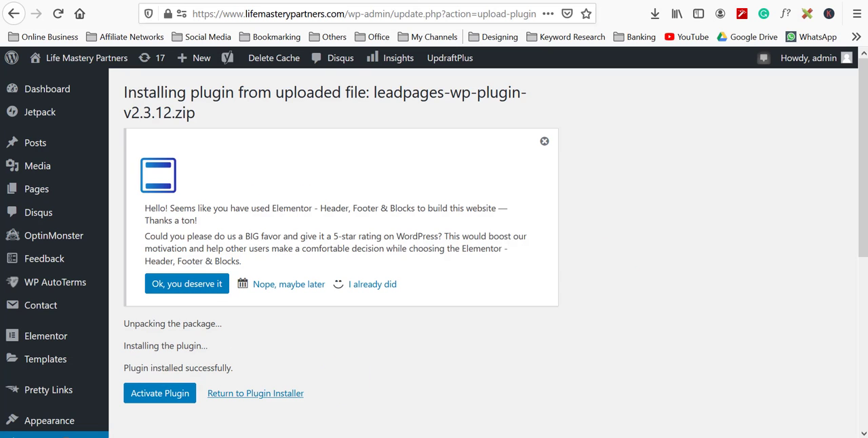
left_click(155, 391)
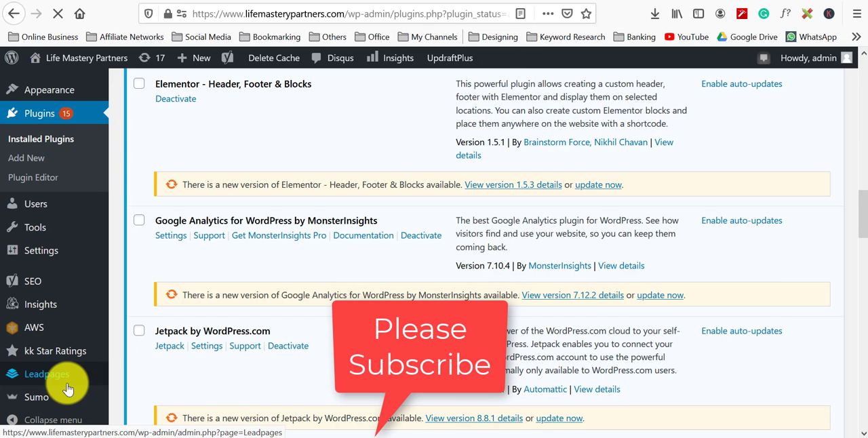
Step: Open the Leadpages plugin page in the WordPress admin menu
left_click(67, 389)
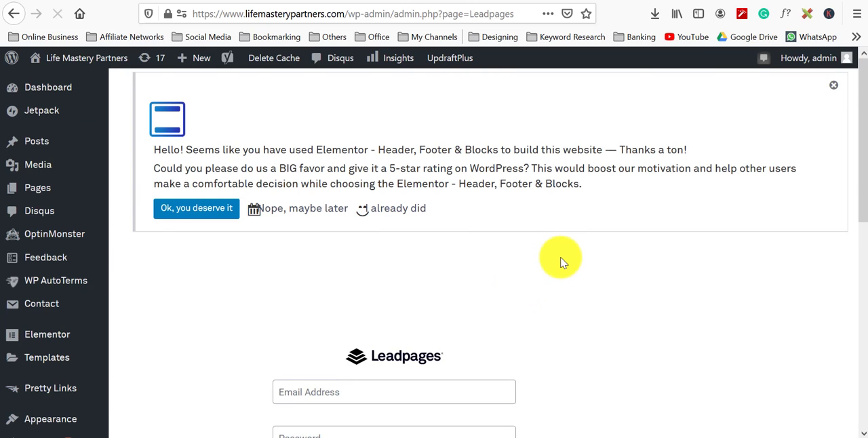
scroll(556, 257, "down", 3)
scroll(587, 251, "up", 1)
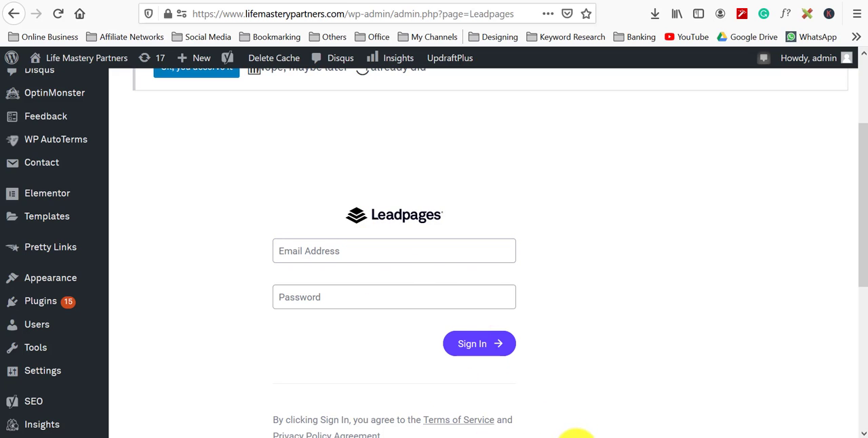
left_click(530, 437)
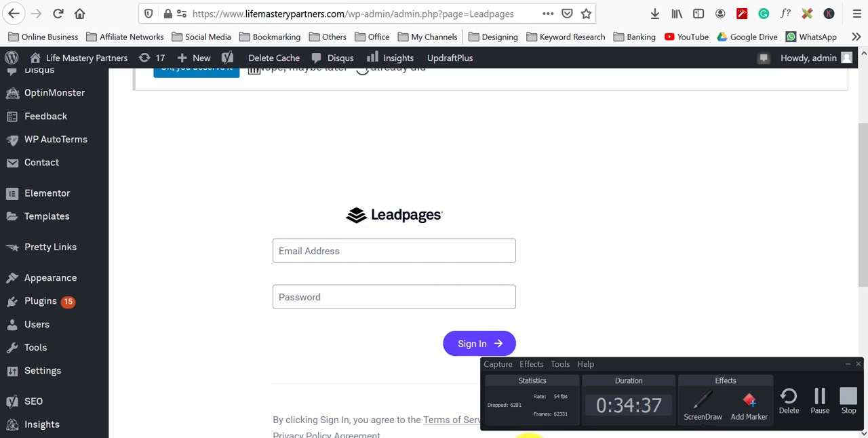
Step: Sign in to the Leadpages plugin with the account e-mail and account password, and update the saved browser login
left_click(387, 254)
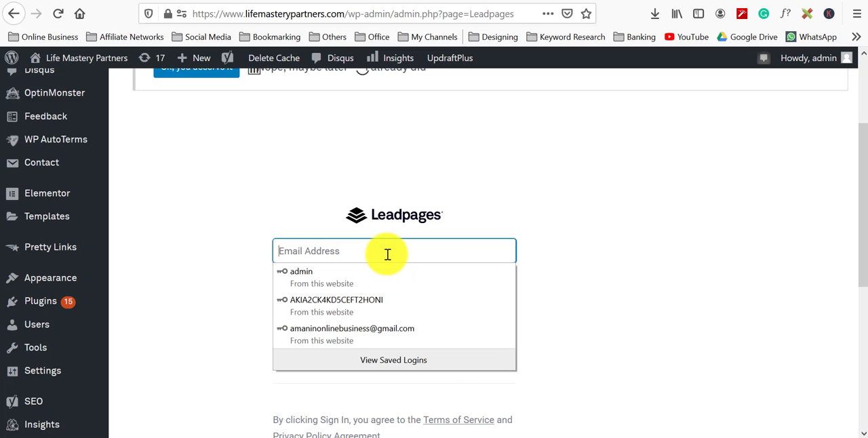
key("ctrl+v")
left_click(652, 293)
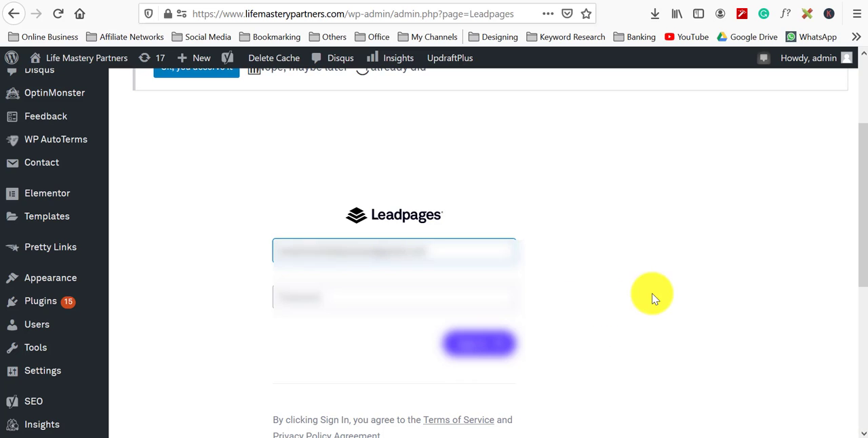
left_click(474, 295)
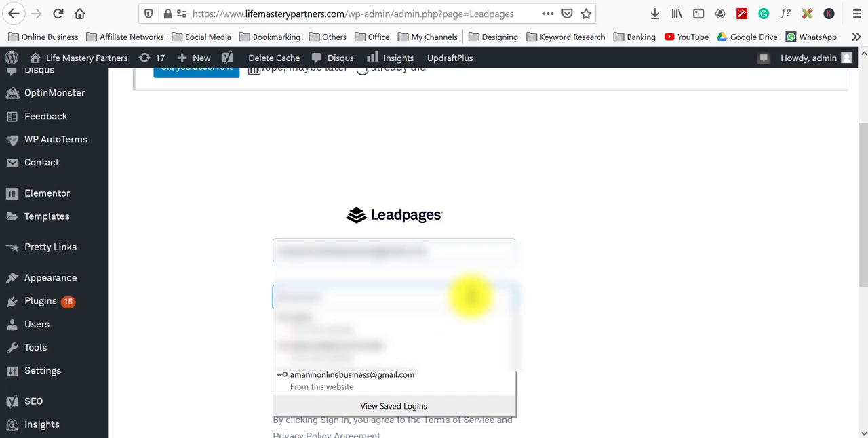
type("*********")
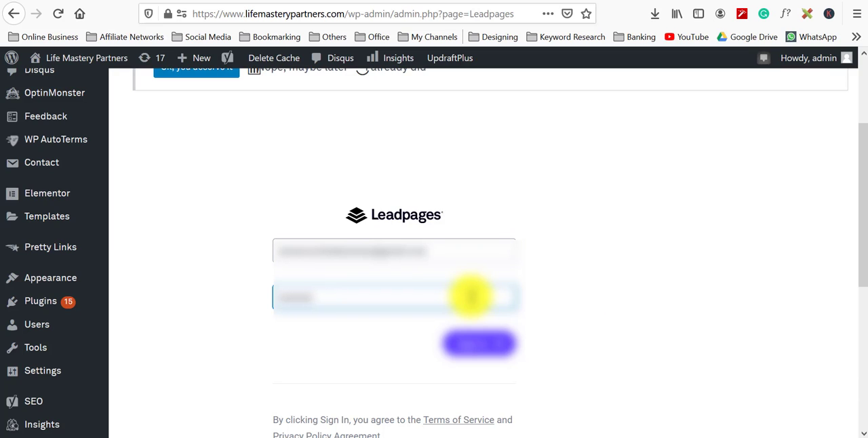
type("*****")
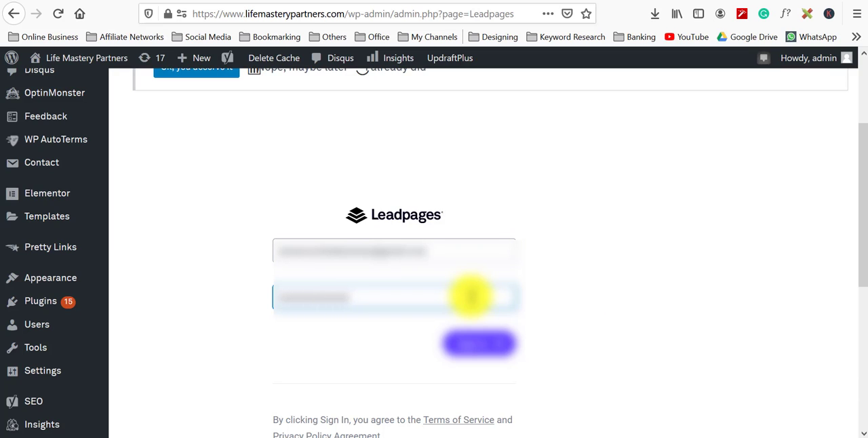
key("BackSpace")
key("BackSpace")
key("BackSpace")
key("BackSpace")
key("BackSpace")
key("BackSpace")
key("BackSpace")
key("BackSpace")
key("BackSpace")
key("BackSpace")
key("BackSpace")
key("BackSpace")
key("BackSpace")
key("BackSpace")
type("****************")
key("Return")
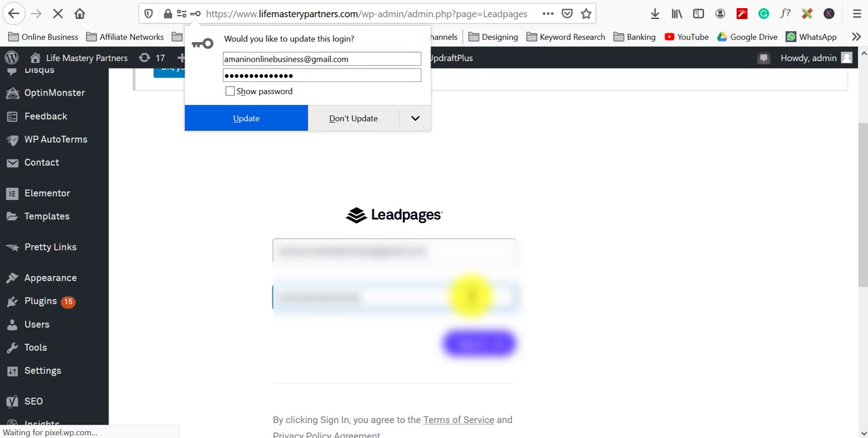
left_click(215, 125)
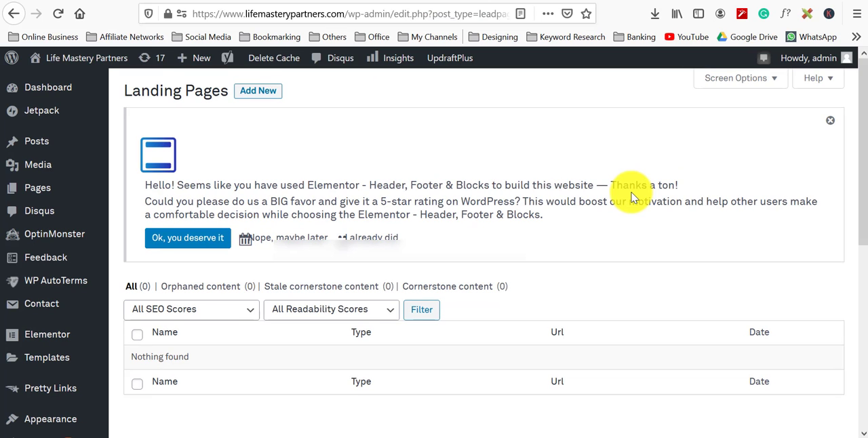
Step: Examine the plugin's Landing Pages list in WordPress
scroll(553, 253, "down", 3)
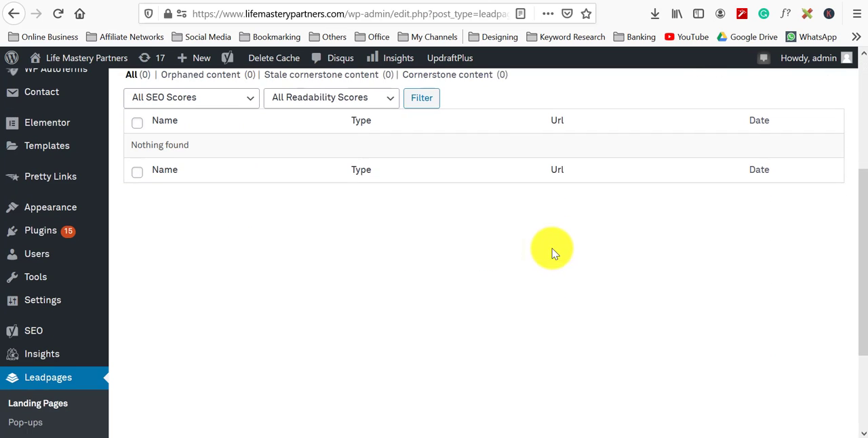
scroll(528, 272, "up", 2)
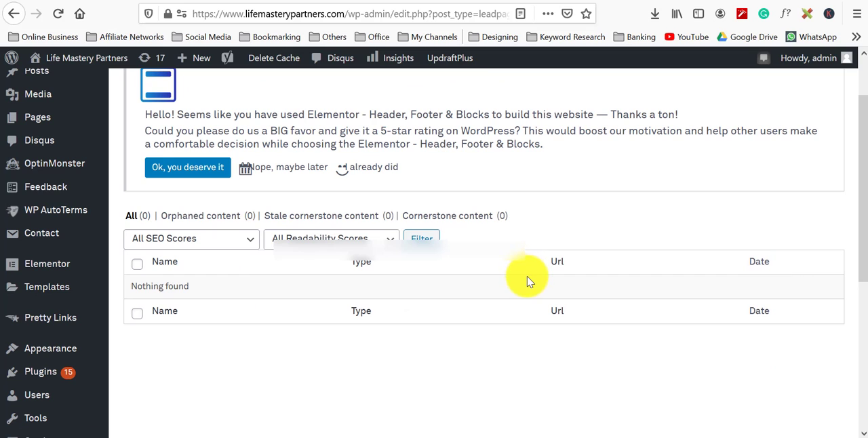
scroll(526, 276, "up", 1)
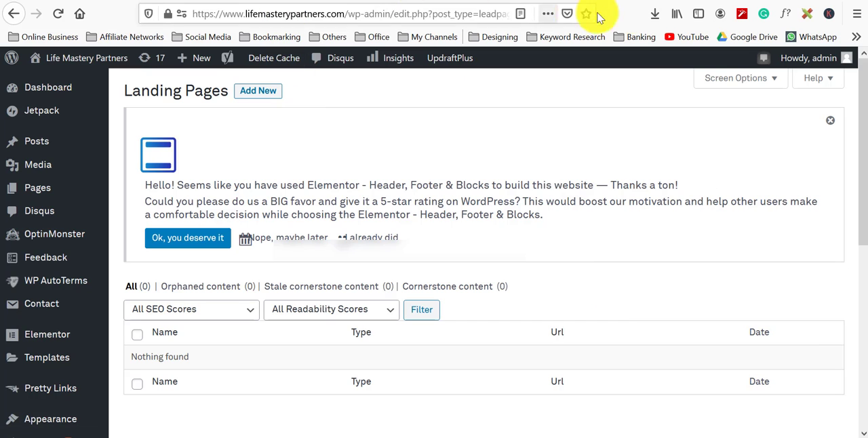
Step: Switch to the Leadpages dashboard tab and start a live support chat with the message Hi
left_click(681, 6)
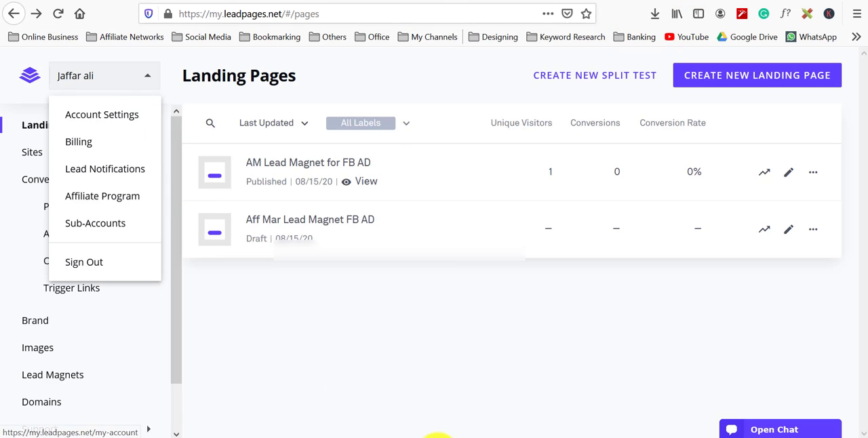
left_click(455, 385)
left_click(780, 429)
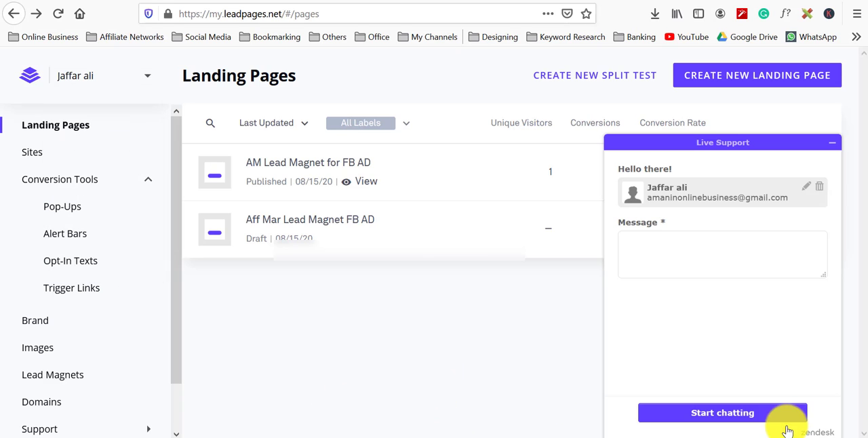
left_click(686, 256)
type("Hi")
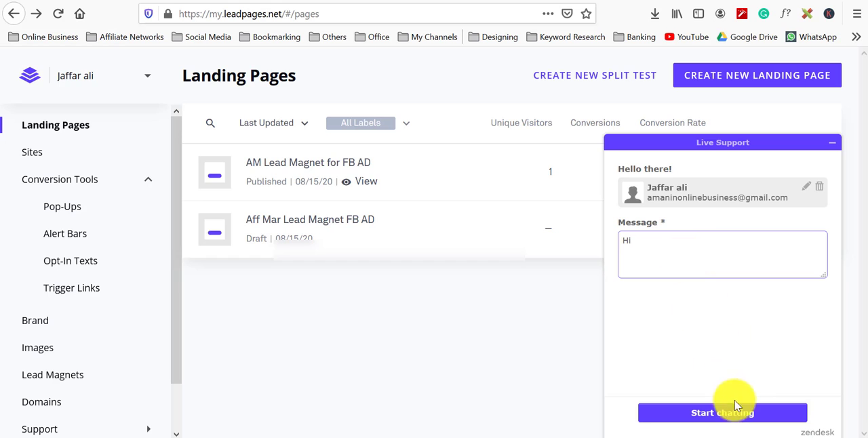
left_click(717, 412)
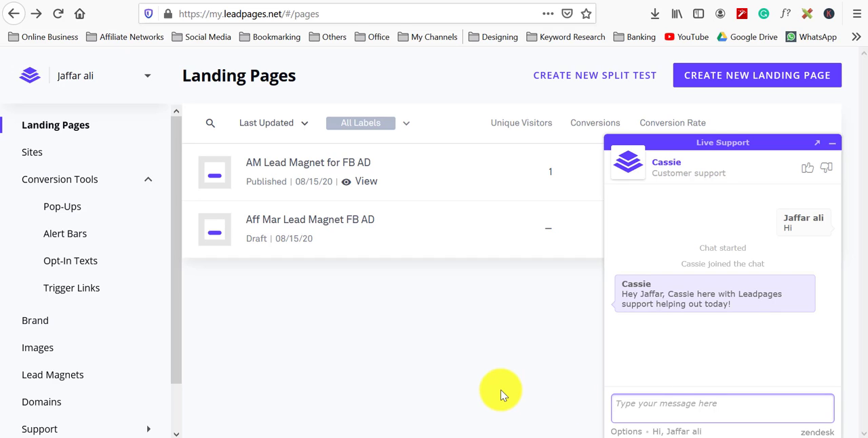
Step: Send the support chat message How to integrate LP with Aweber
type("How to")
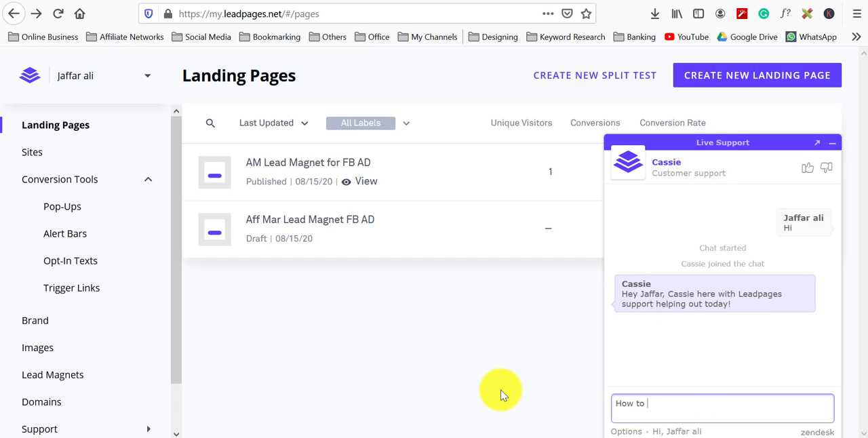
type(" integra")
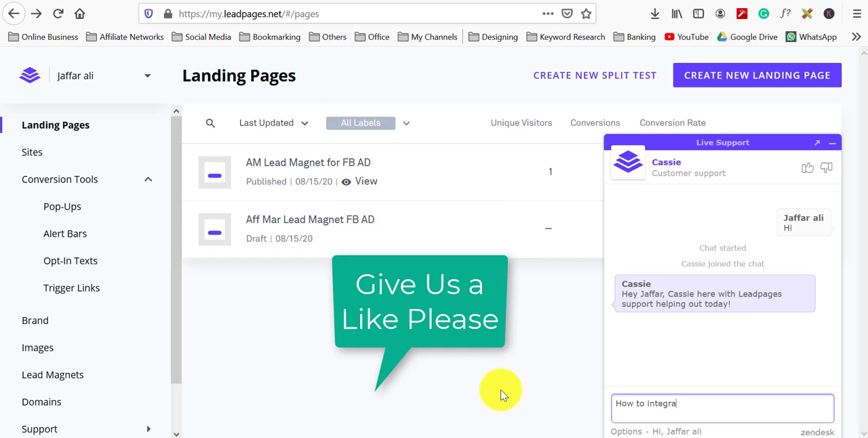
type("te with")
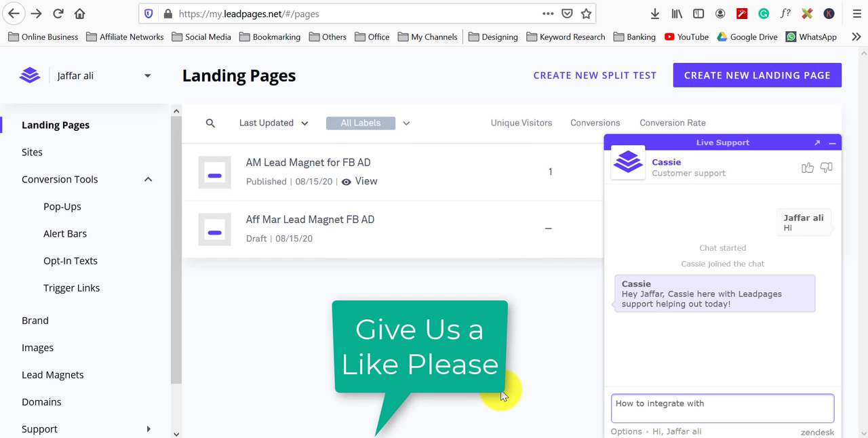
key("BackSpace")
key("BackSpace")
key("BackSpace")
key("BackSpace")
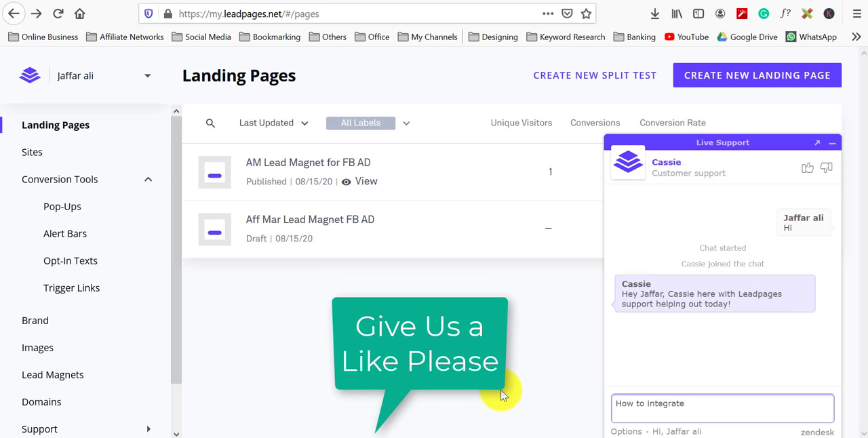
type("LP with Aweber")
key("Return")
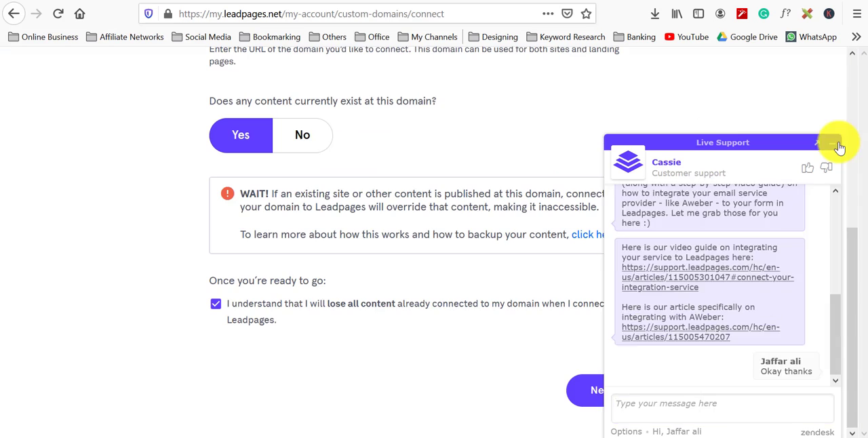
Step: Minimize the support chat and read the manual custom domain connection instructions
left_click(833, 142)
left_click(606, 400)
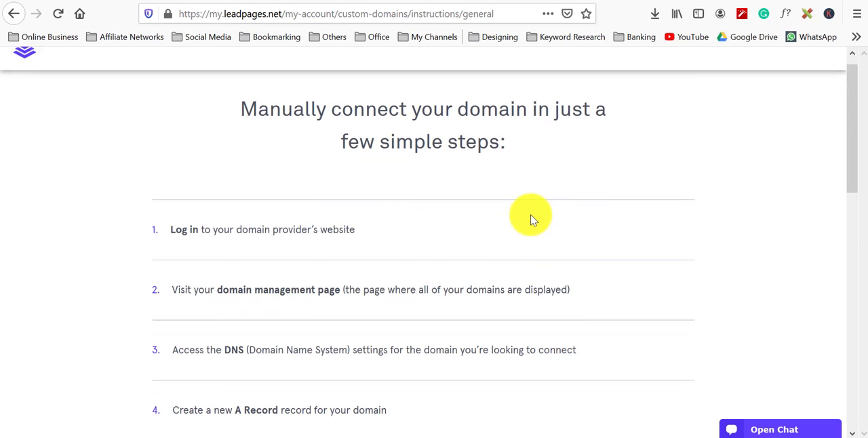
scroll(532, 219, "down", 3)
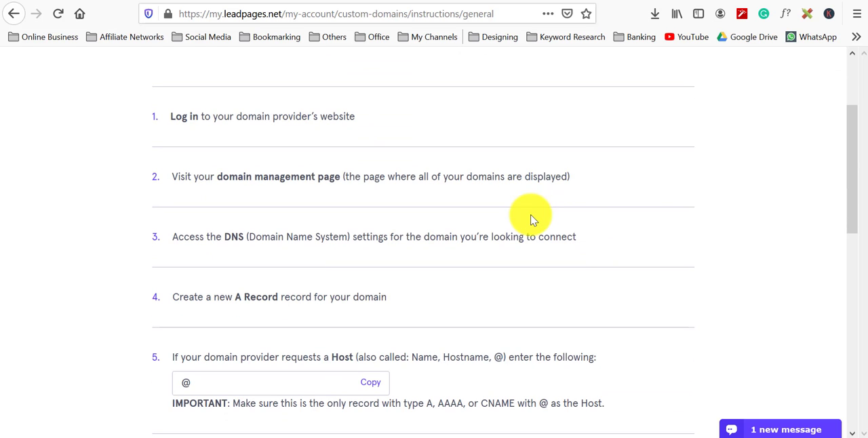
Step: Scroll through the remaining manual domain connection steps and return to the Landing Pages list
scroll(532, 219, "down", 5)
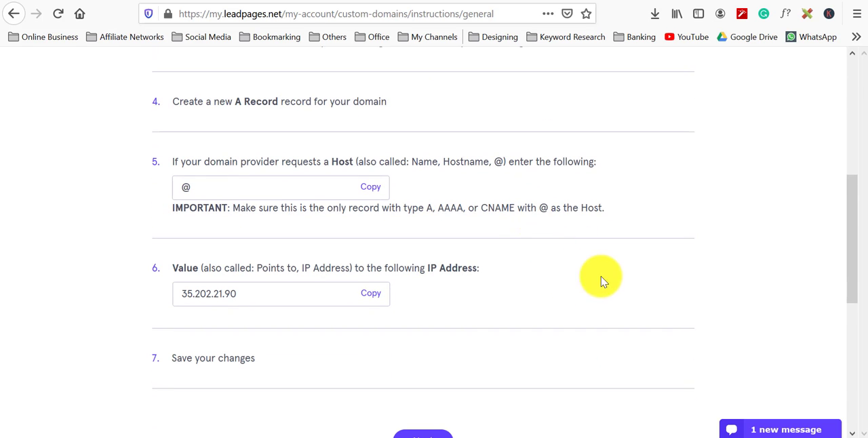
scroll(629, 277, "down", 5)
scroll(629, 279, "down", 2)
scroll(630, 278, "up", 10)
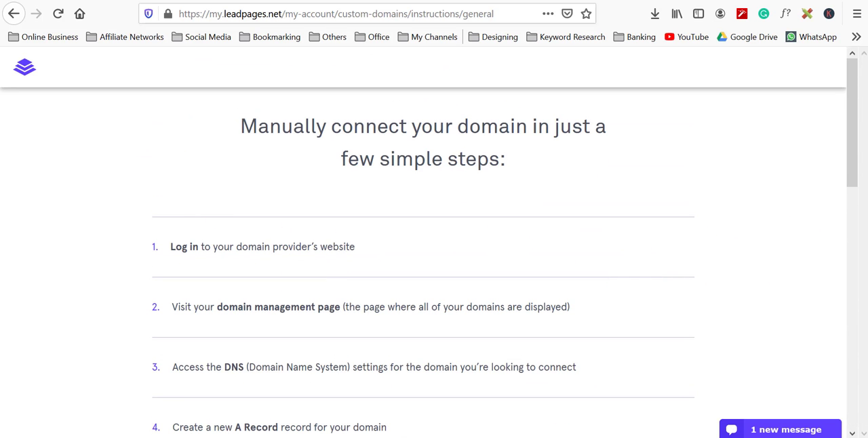
left_click(15, 18)
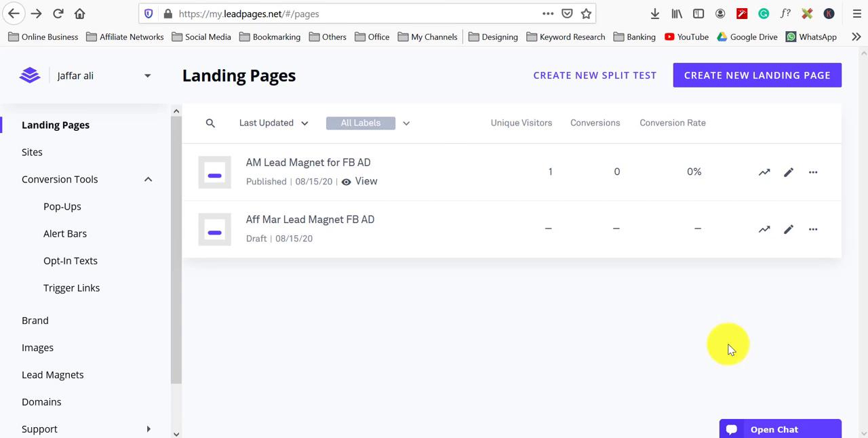
Step: Reopen the support chat, reply Nope Thanks to the agent, and minimize the chat
left_click(779, 430)
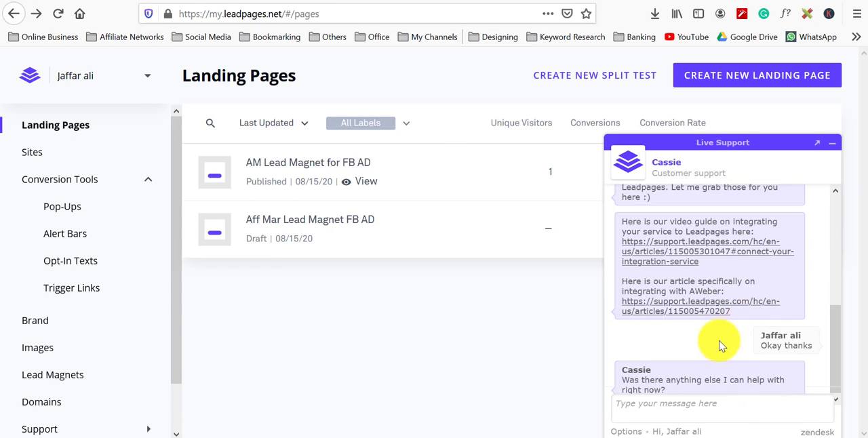
left_click(721, 408)
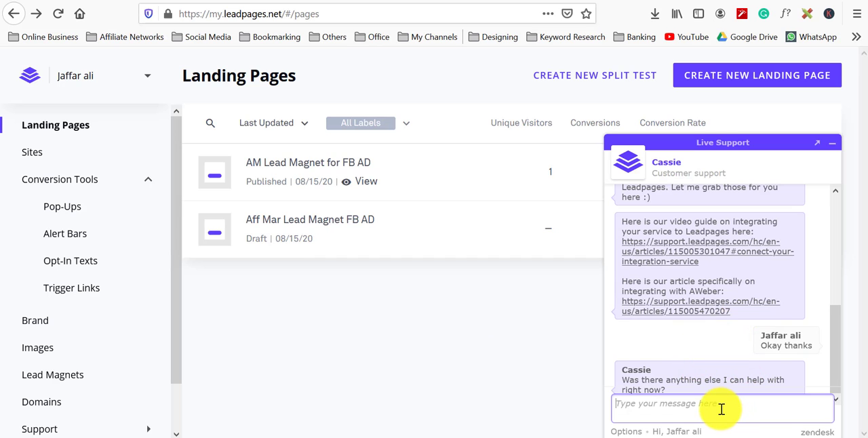
type("nOpe")
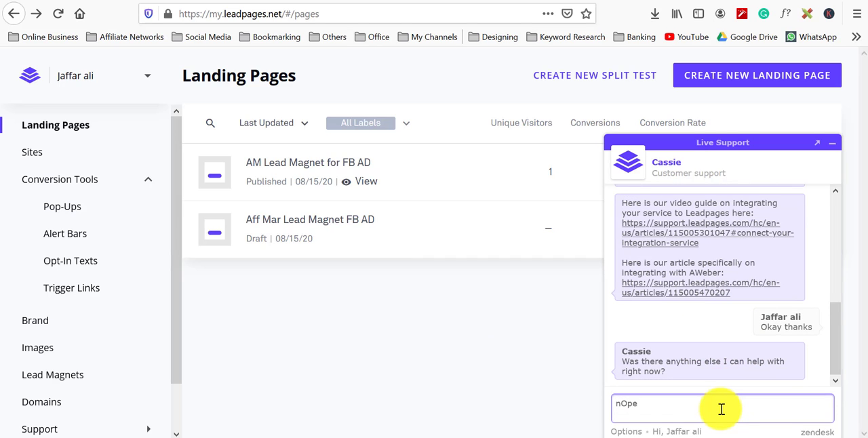
key("BackSpace")
type("nOP")
key("BackSpace")
key("BackSpace")
type("No")
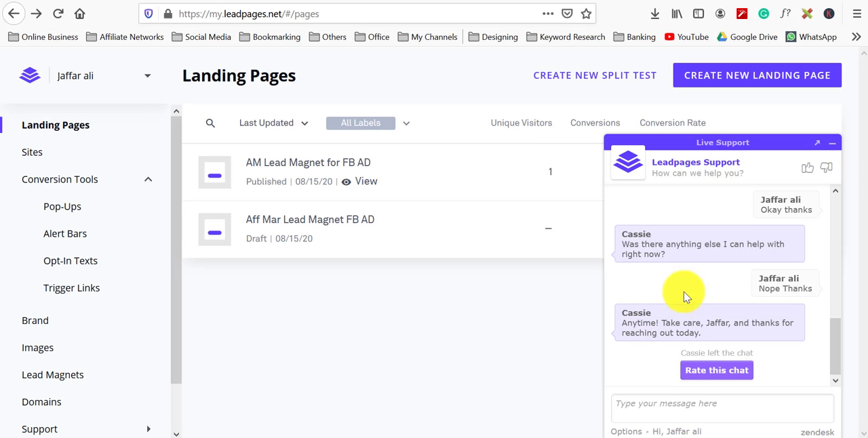
left_click(838, 143)
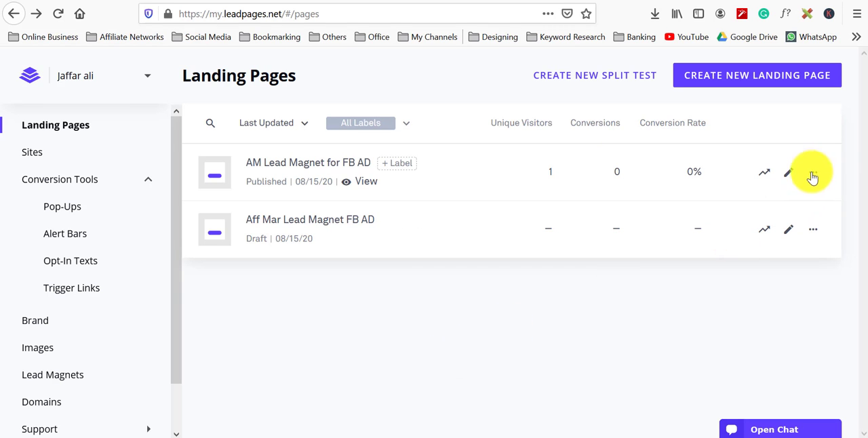
Step: Open the AM Lead Magnet for FB AD page in the editor and examine its SEO page settings
left_click(789, 176)
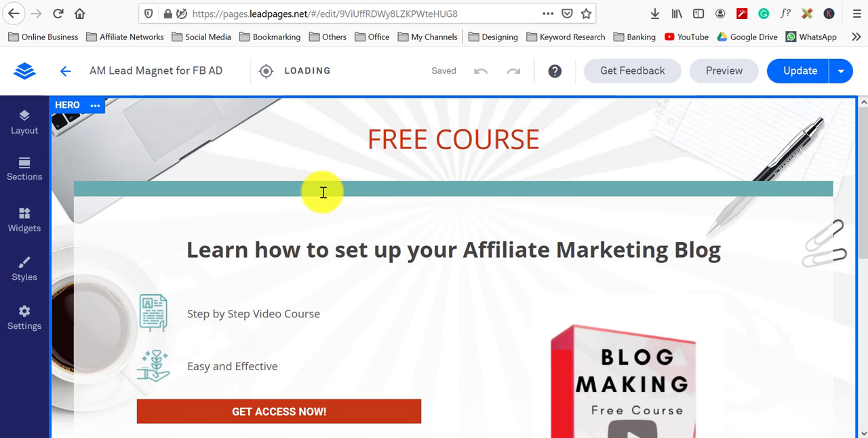
scroll(322, 192, "down", 3)
scroll(322, 191, "up", 3)
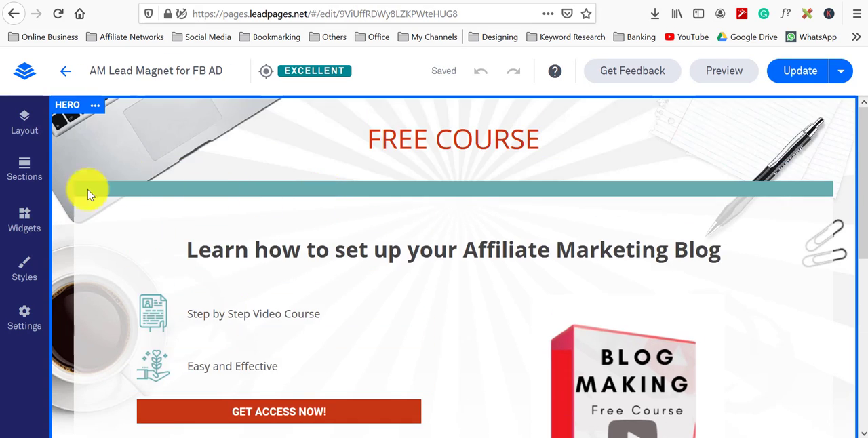
left_click(24, 316)
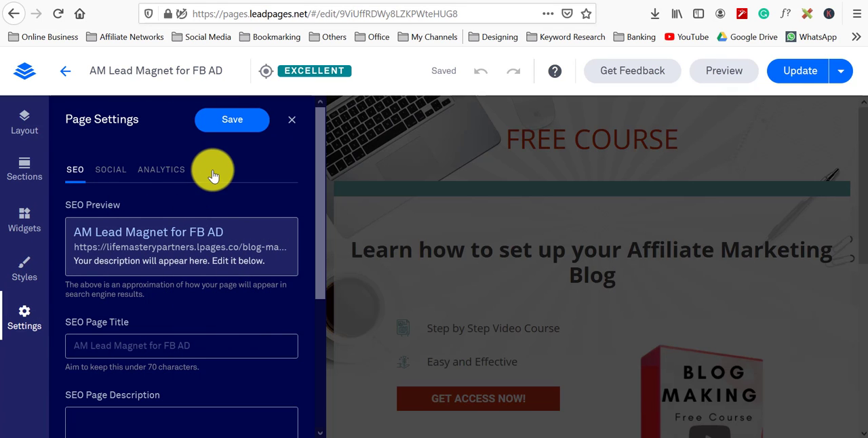
scroll(213, 172, "down", 3)
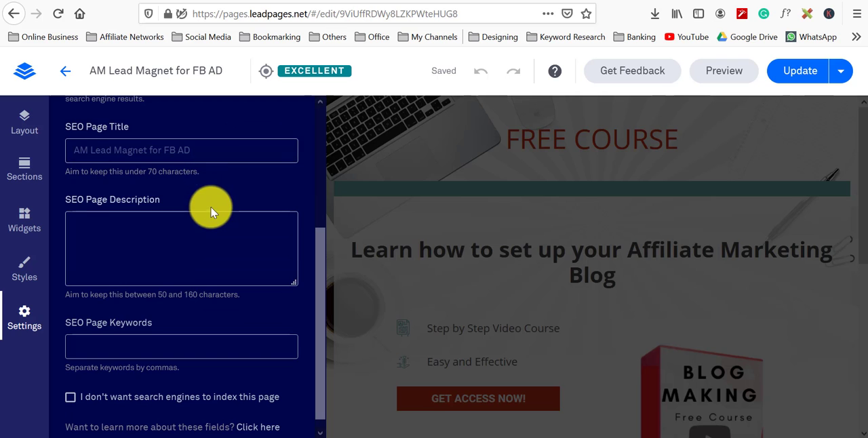
scroll(210, 217, "down", 1)
scroll(208, 260, "up", 4)
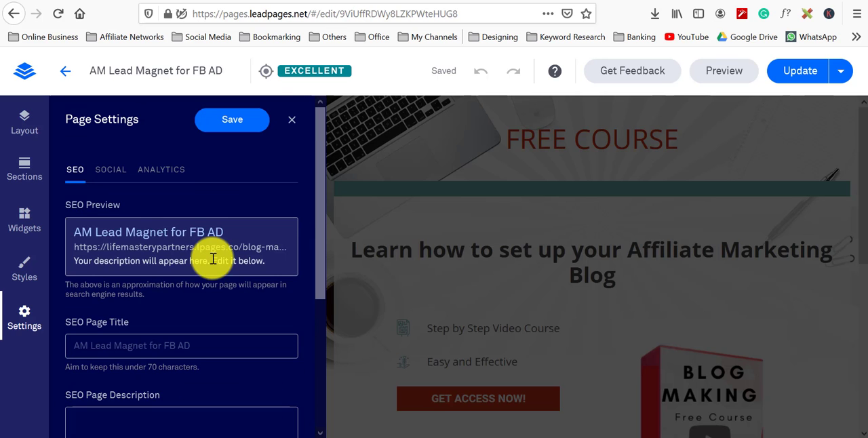
Step: Browse the editor's Styles, Widgets, Sections and Layout panels to review the available options
left_click(31, 272)
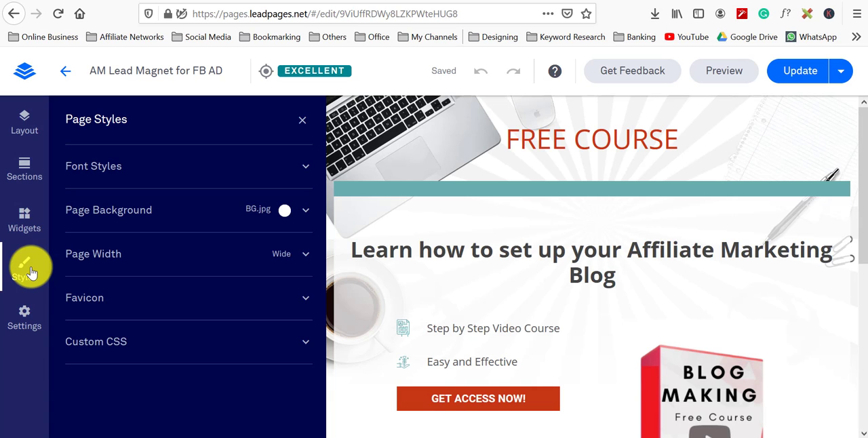
left_click(38, 228)
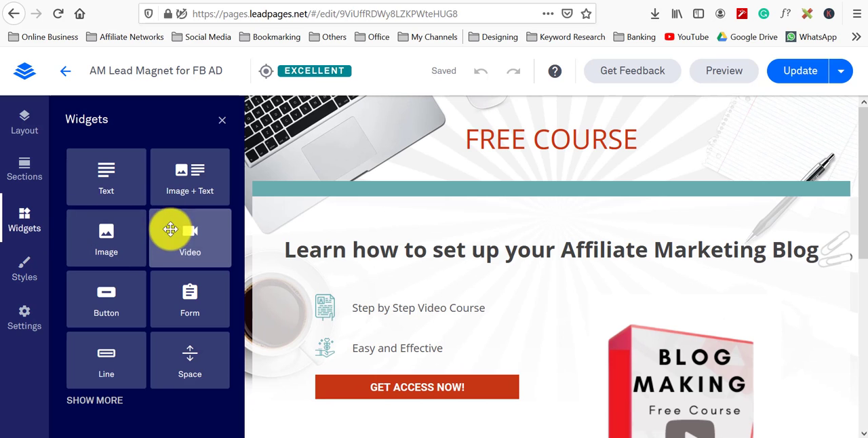
left_click(31, 173)
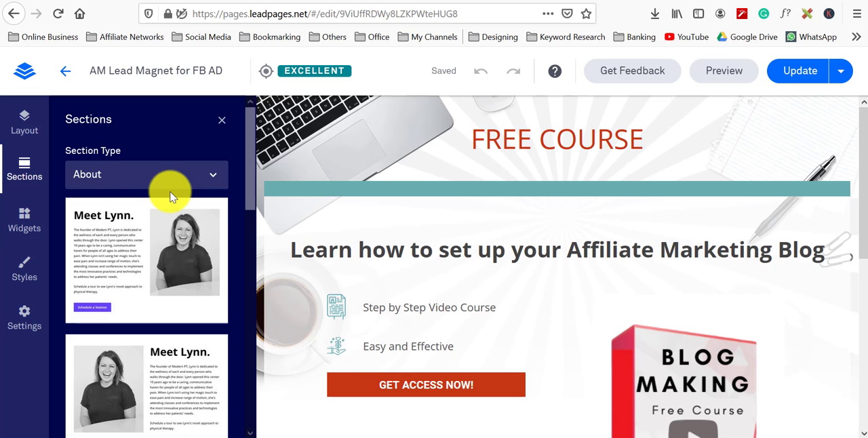
scroll(170, 193, "down", 10)
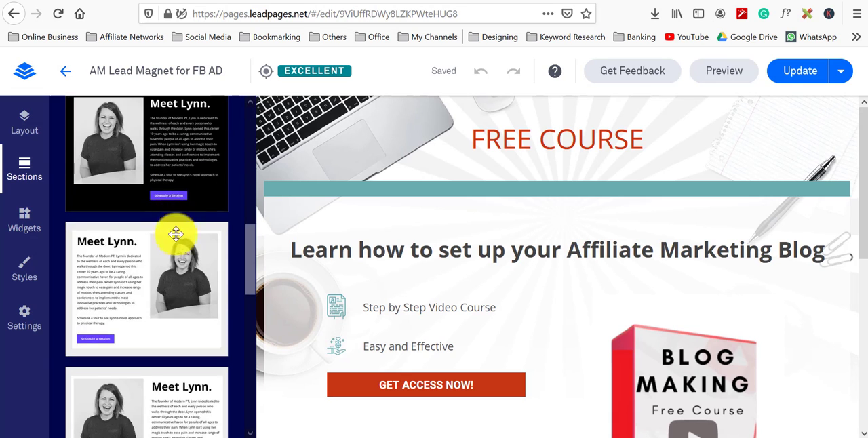
scroll(175, 248, "down", 4)
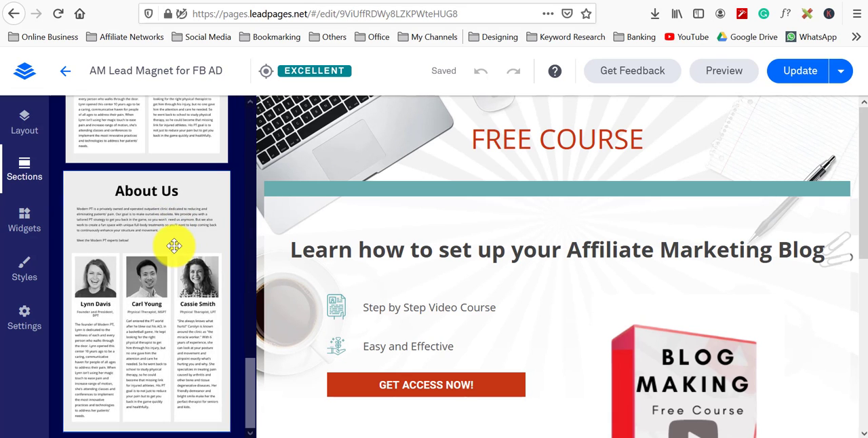
scroll(169, 251, "up", 14)
left_click(27, 132)
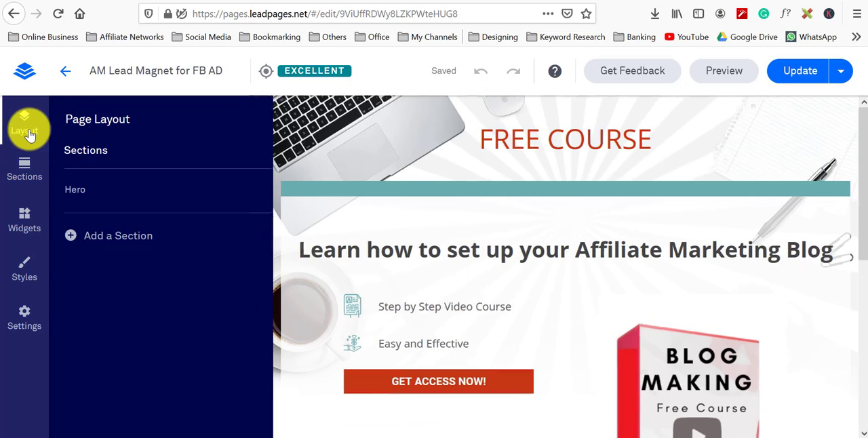
left_click(24, 169)
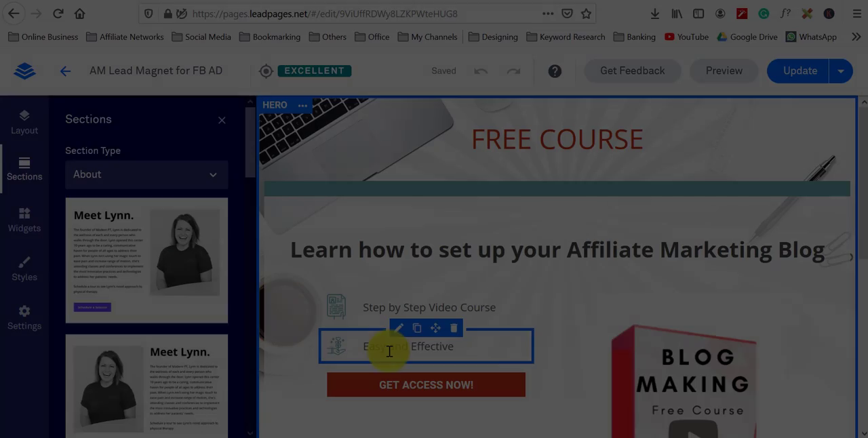
scroll(393, 343, "down", 3)
Step: Open the pop-up of the GET ACCESS NOW button and edit its form integrations
left_click(428, 149)
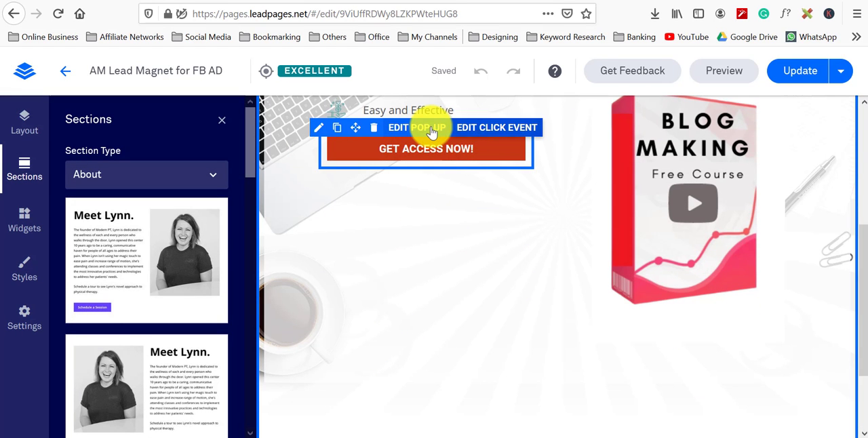
left_click(433, 129)
mouse_move(585, 352)
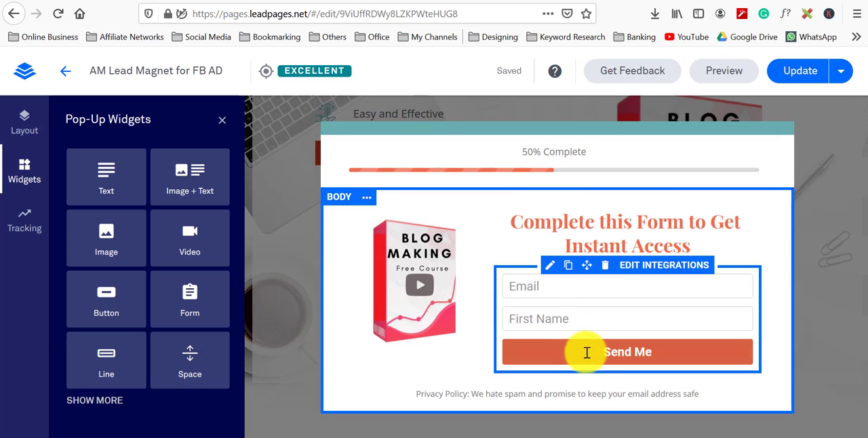
left_click(648, 271)
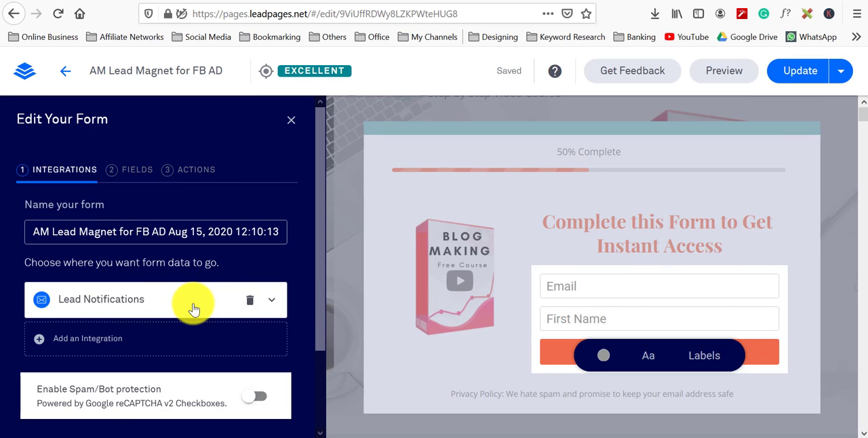
Step: Inspect the Lead Notifications integration, then add an integration and open the full list of more services
scroll(194, 306, "down", 3)
scroll(194, 303, "up", 2)
left_click(207, 271)
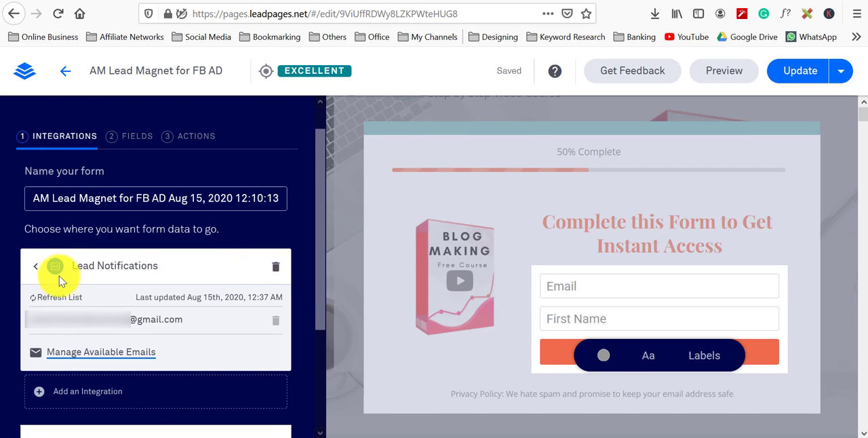
left_click(34, 267)
left_click(70, 313)
scroll(151, 315, "down", 2)
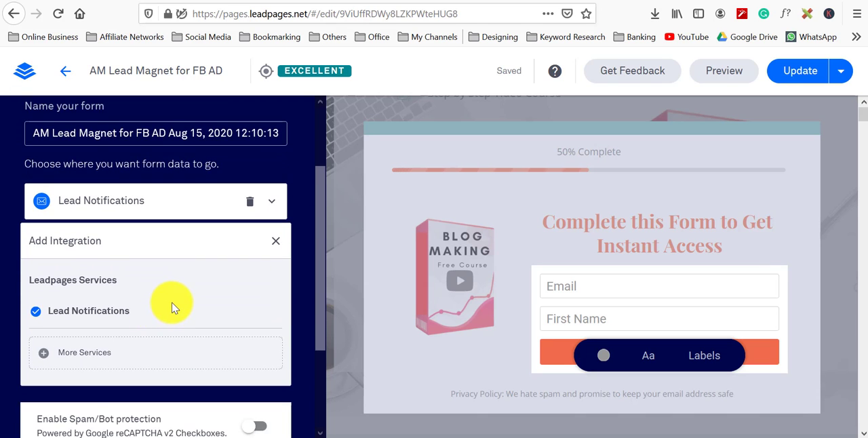
scroll(173, 305, "down", 3)
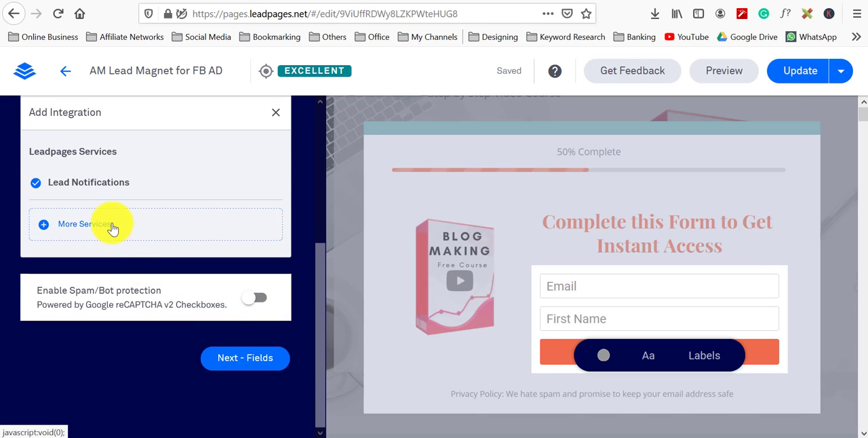
left_click(112, 228)
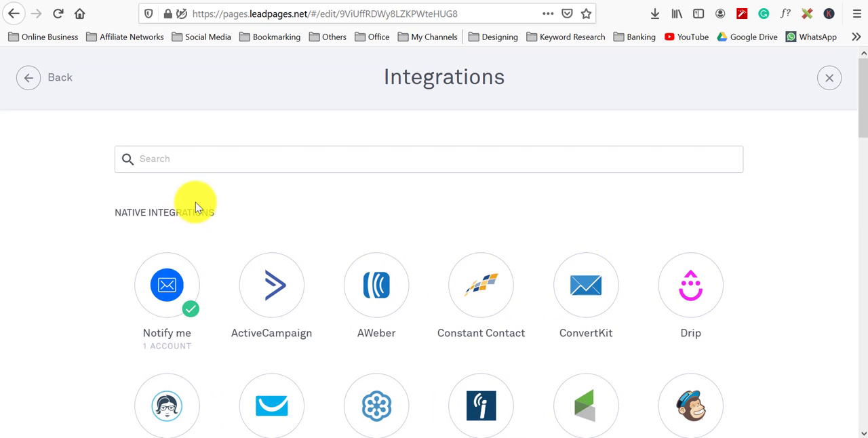
Step: Connect an AWeber account named AWeber Account #1 and allow Leadpages access to it
left_click(383, 287)
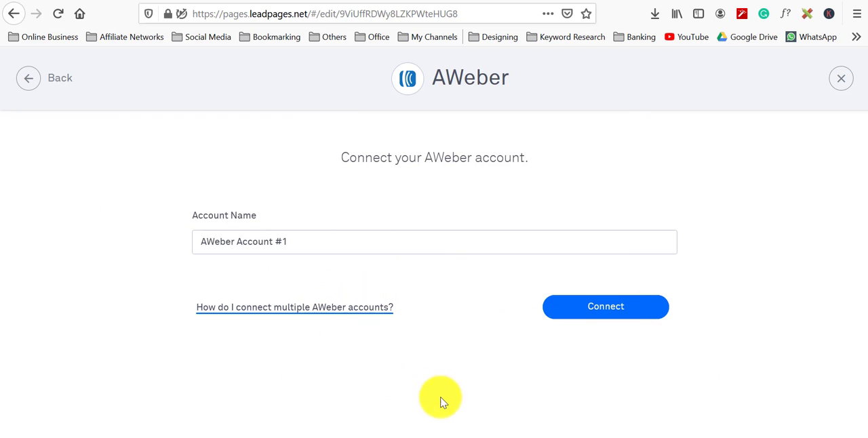
left_click(605, 307)
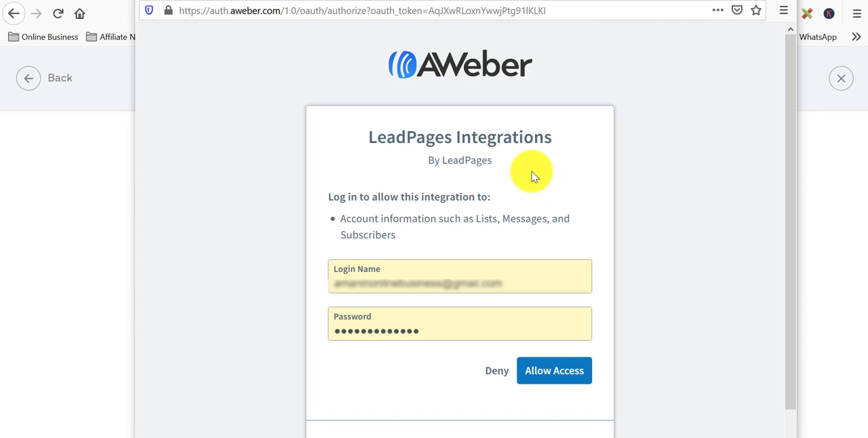
left_click(566, 371)
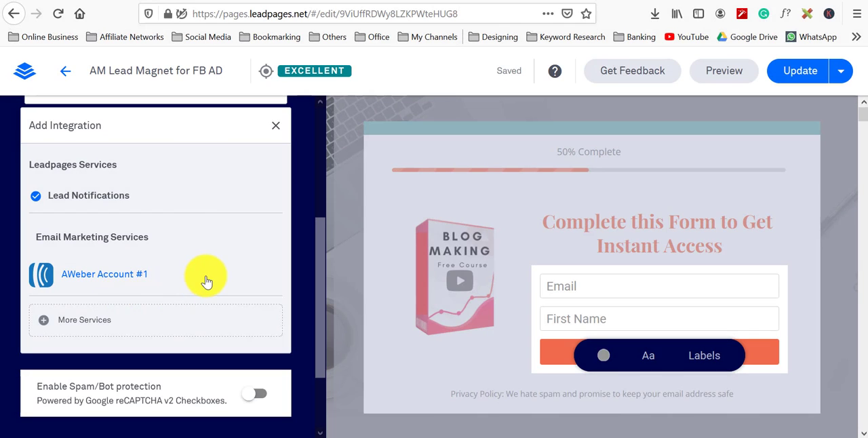
Step: Add AWeber Account #1 to the form and choose Life Mastery Partners as the destination list
scroll(202, 277, "down", 1)
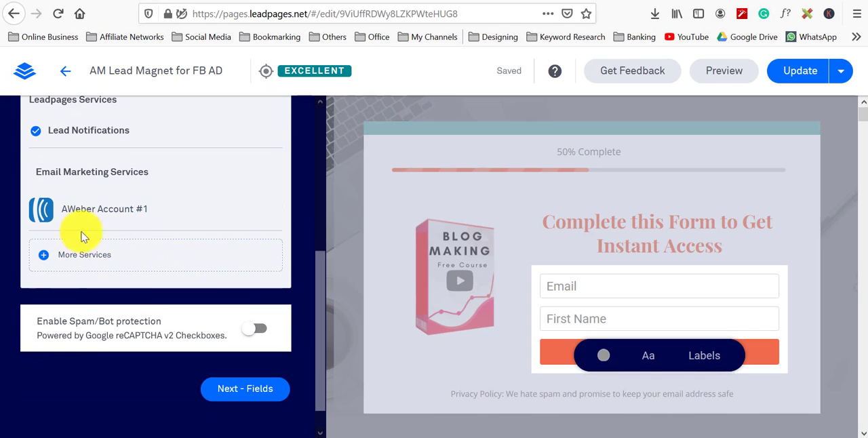
left_click(75, 210)
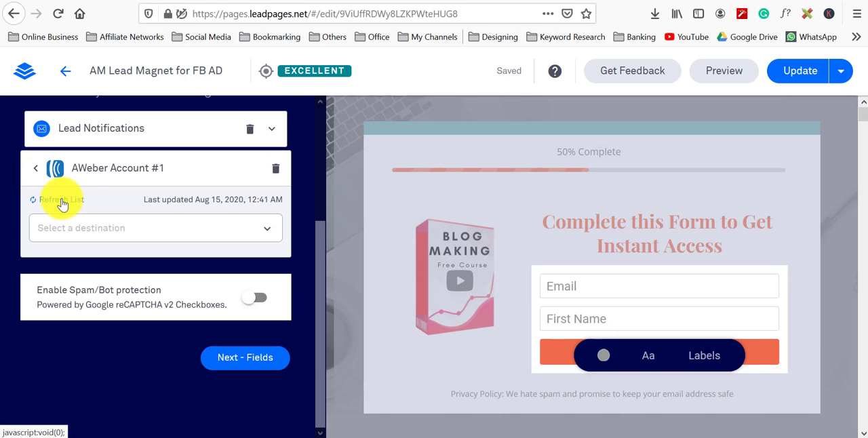
left_click(137, 234)
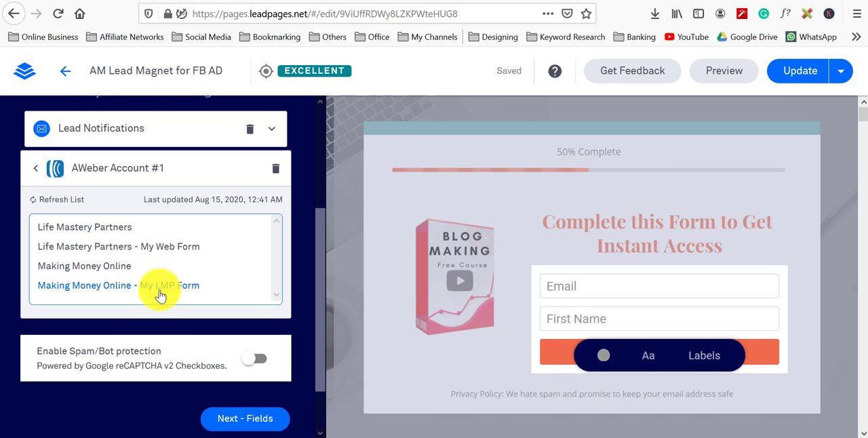
left_click(116, 227)
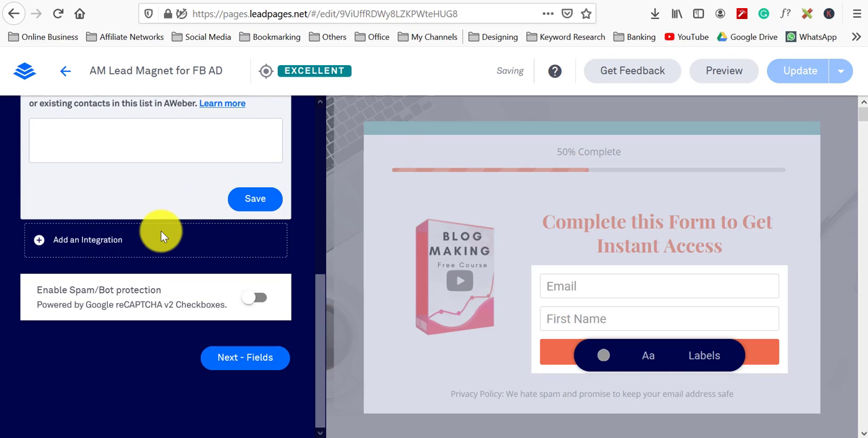
scroll(176, 214, "up", 1)
scroll(170, 223, "up", 2)
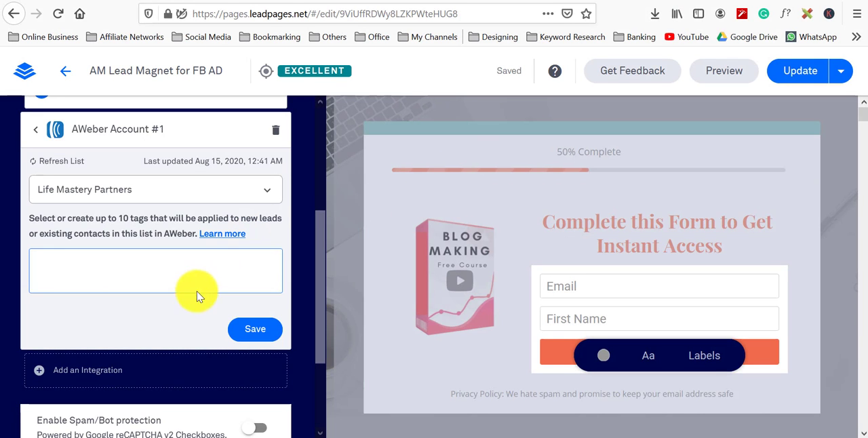
Step: Save the AWeber integration and delete the Lead Notifications integration from the form
left_click(252, 334)
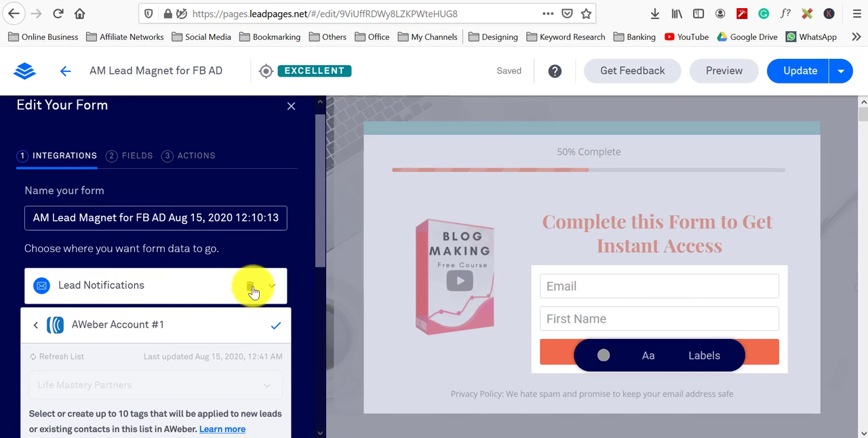
left_click(250, 288)
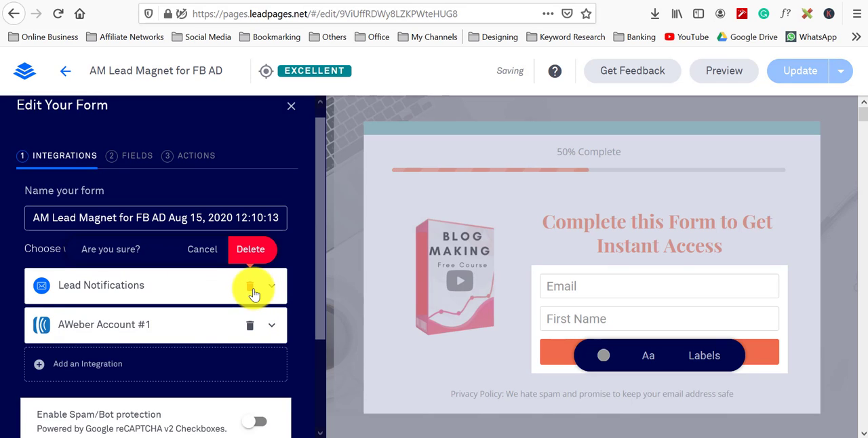
left_click(244, 248)
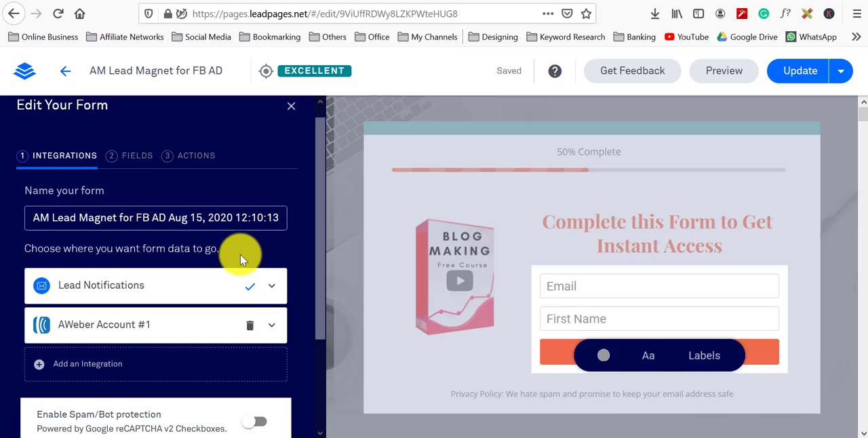
Step: Move on to the form's fields and add a Name field with label and placeholder Name
scroll(240, 254, "down", 3)
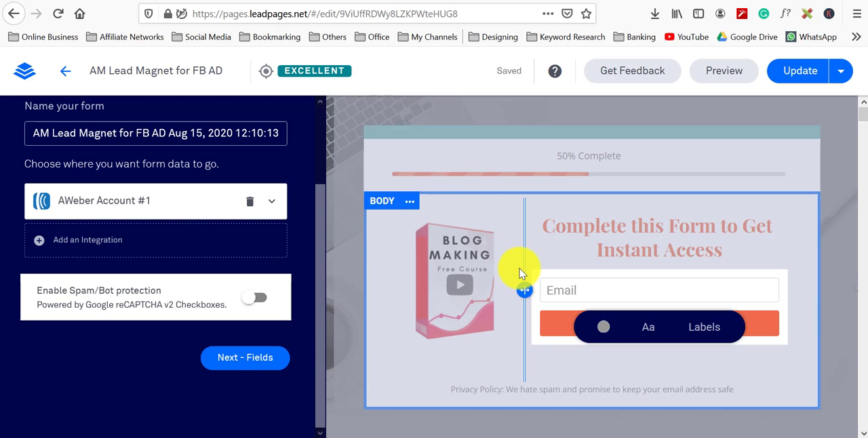
scroll(262, 247, "up", 3)
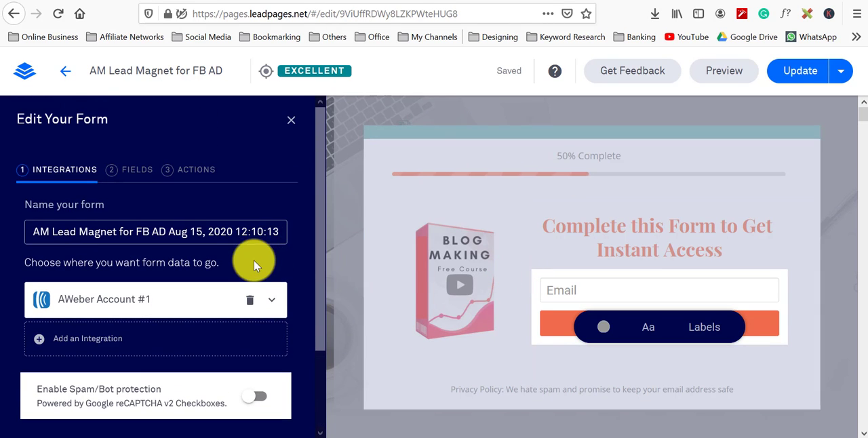
scroll(251, 261, "down", 3)
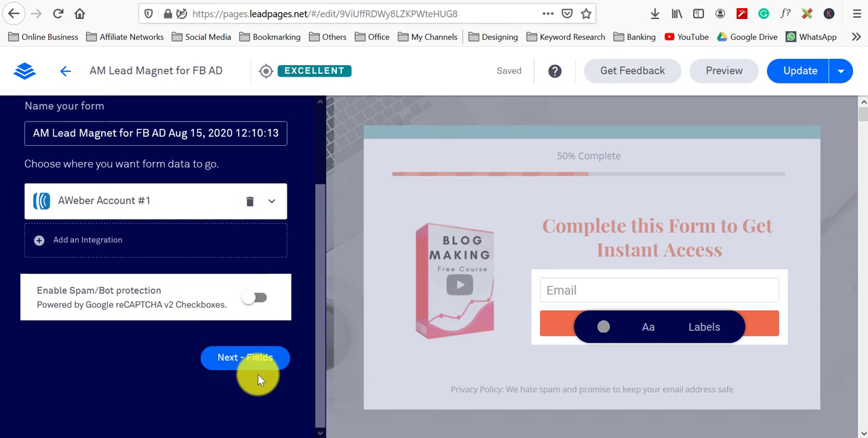
left_click(257, 360)
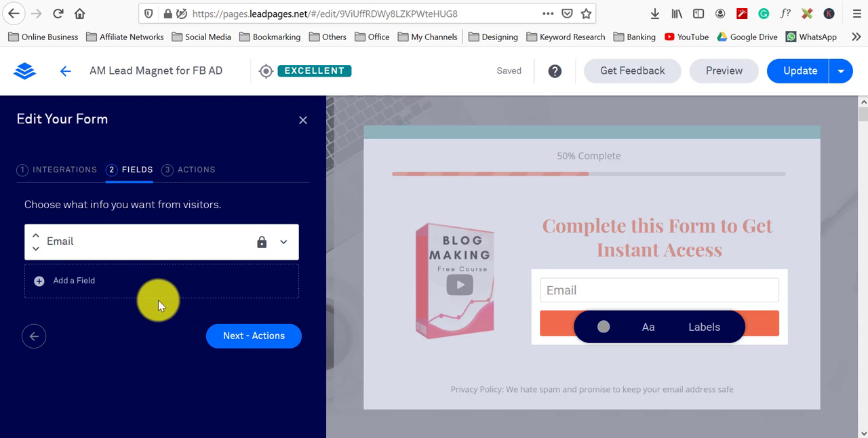
left_click(136, 281)
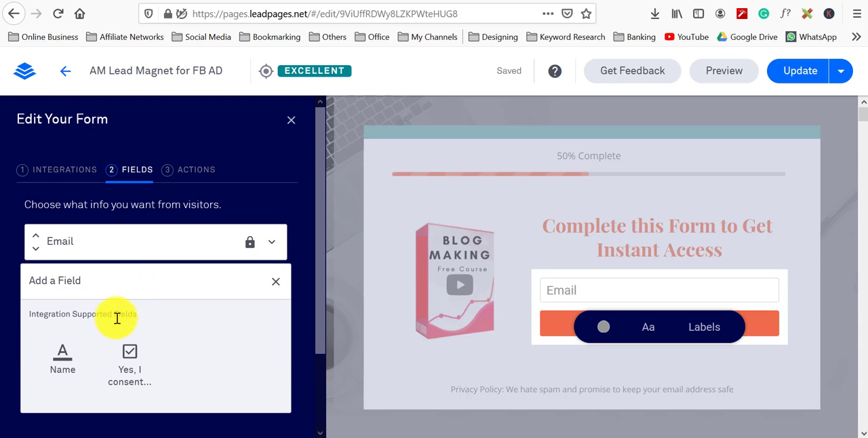
left_click(63, 364)
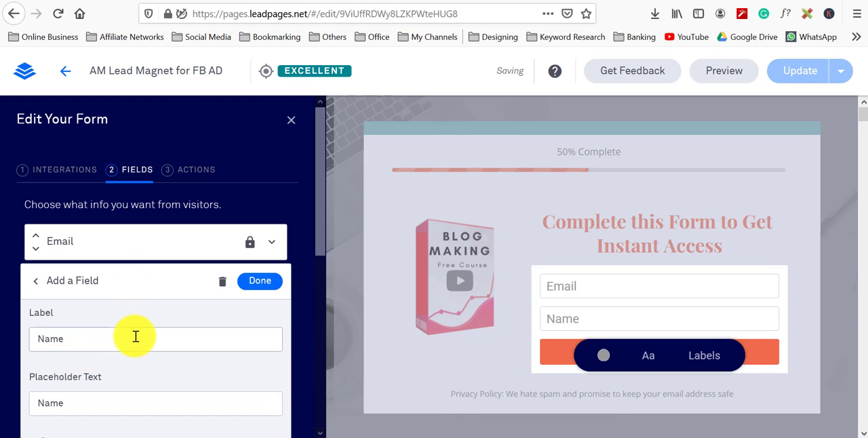
scroll(194, 339, "down", 3)
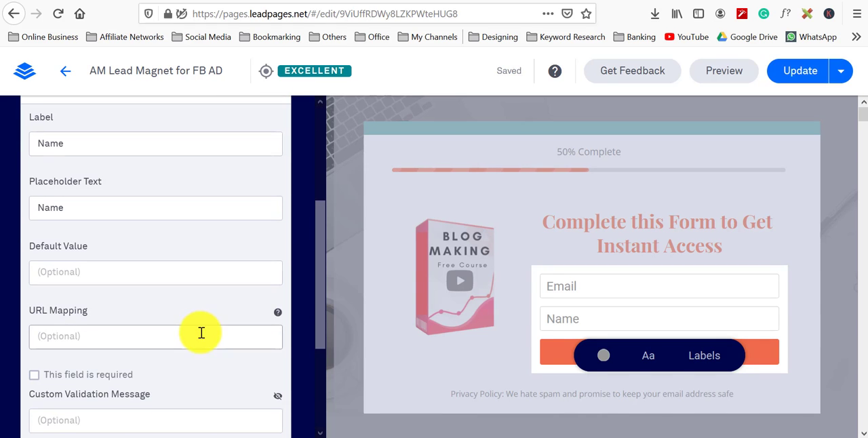
scroll(212, 326, "down", 1)
scroll(214, 325, "down", 2)
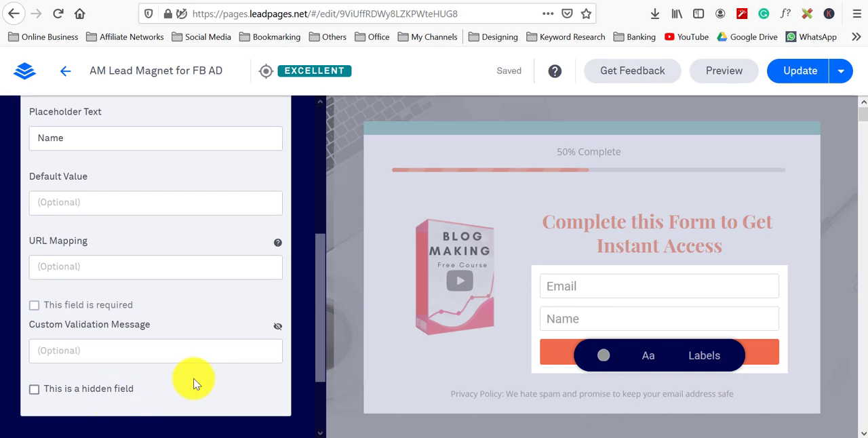
scroll(203, 339, "up", 4)
scroll(236, 300, "up", 2)
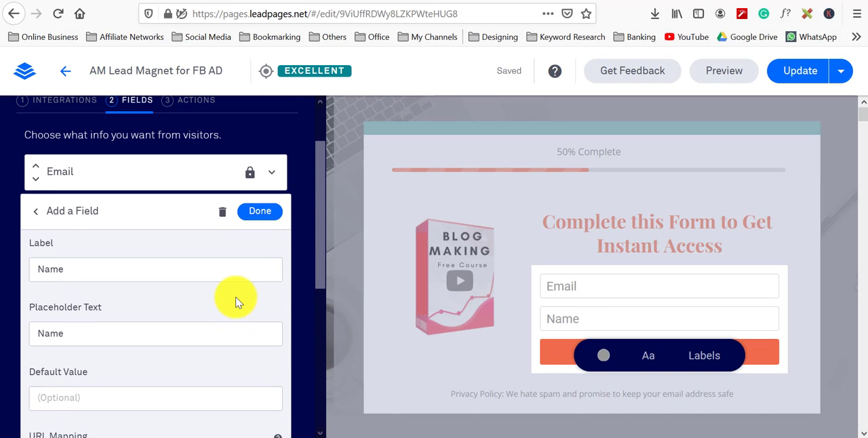
left_click(254, 210)
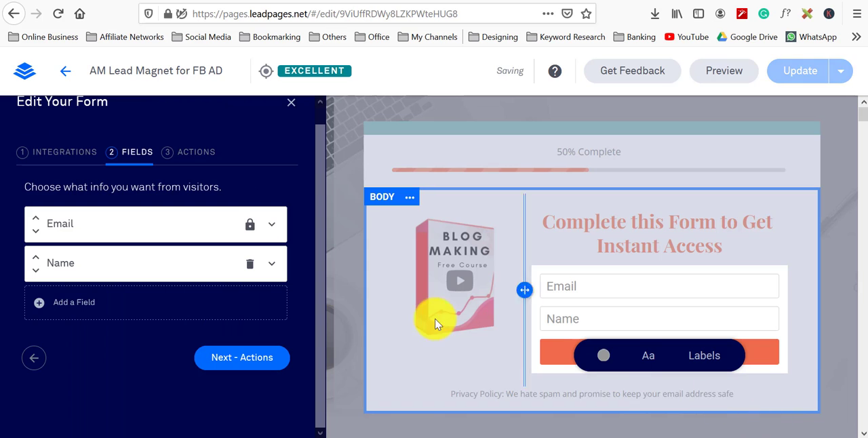
Step: Reopen the form editor, set its action to send visitors to the Default Leadpages thank you page, and preview it
left_click(466, 377)
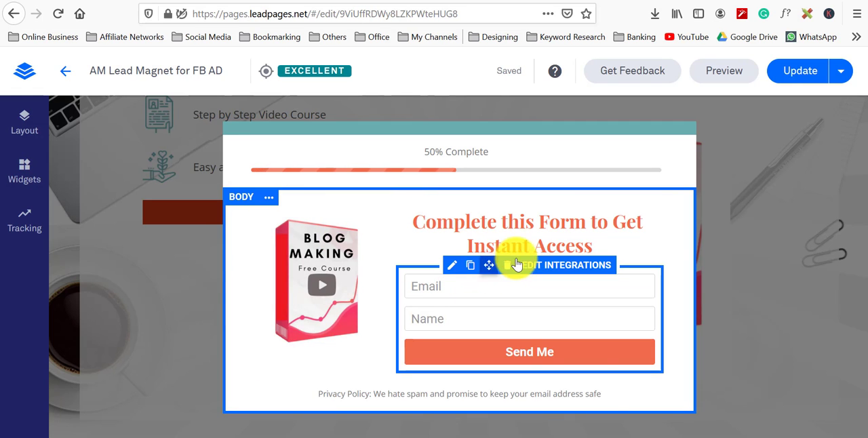
left_click(547, 266)
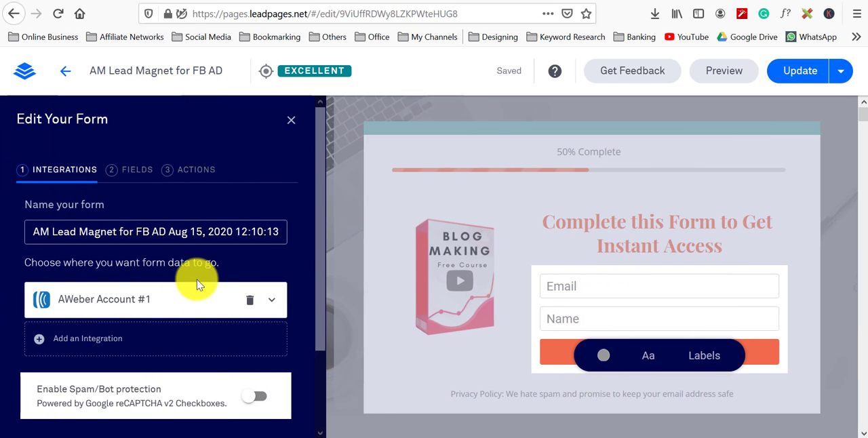
scroll(196, 282, "down", 2)
left_click(249, 359)
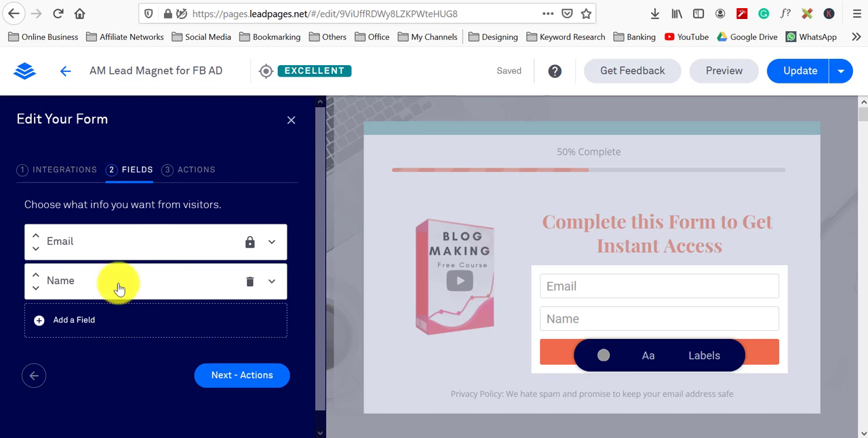
left_click(251, 380)
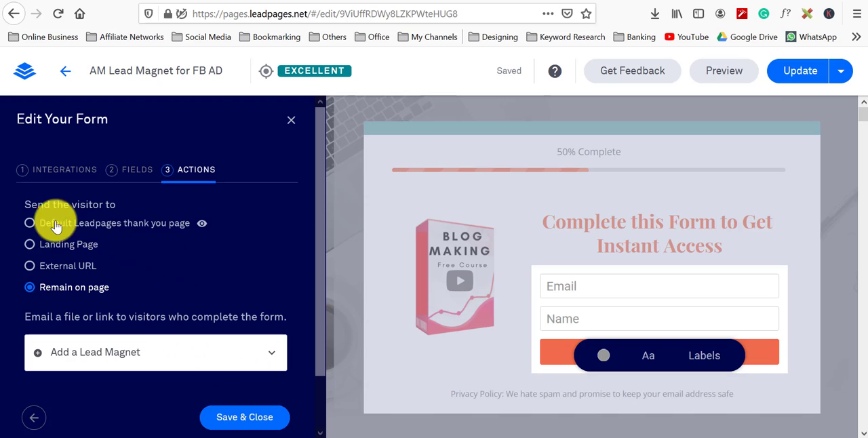
left_click(29, 224)
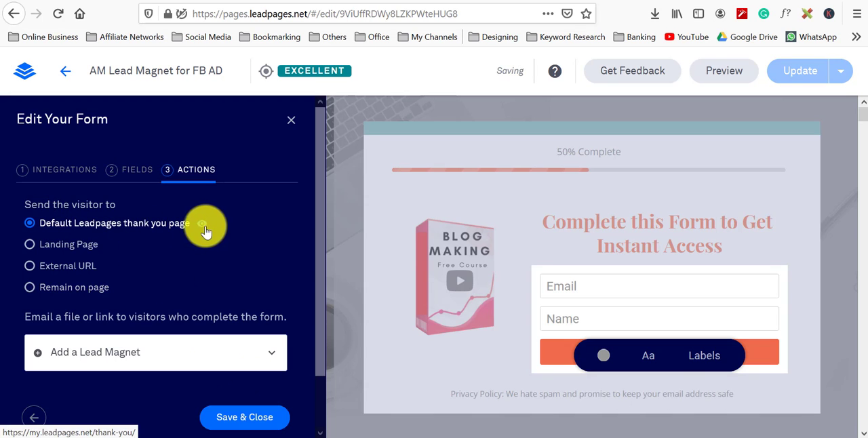
left_click(203, 228)
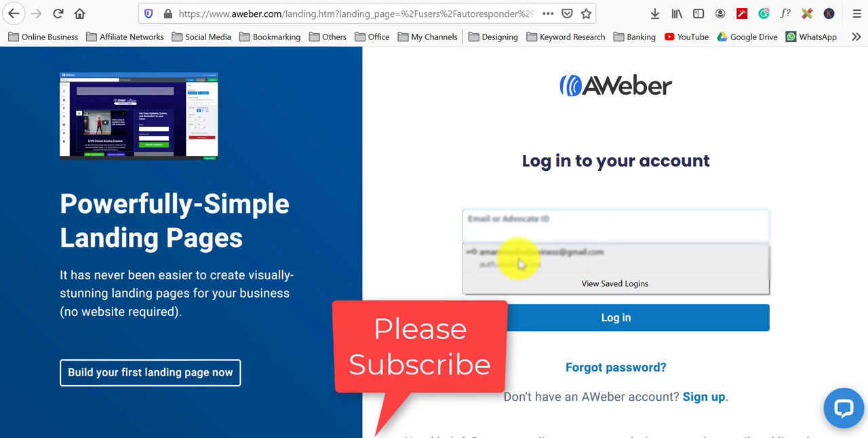
Step: Log in to the AWeber account using the saved e-mail and password
left_click(516, 263)
left_click(554, 318)
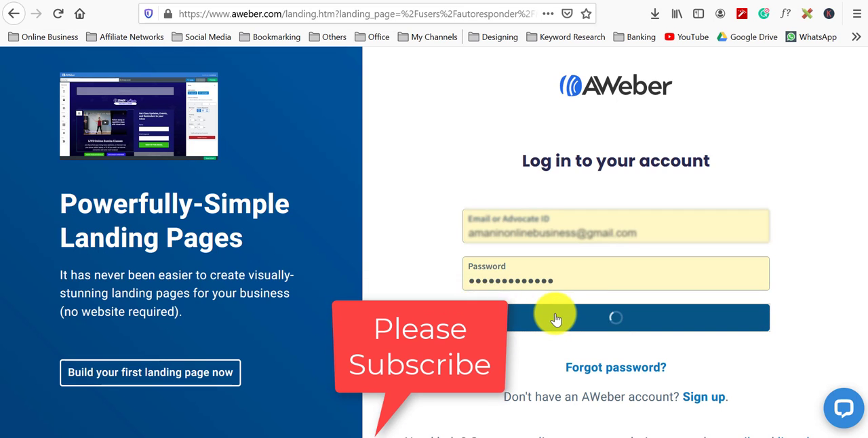
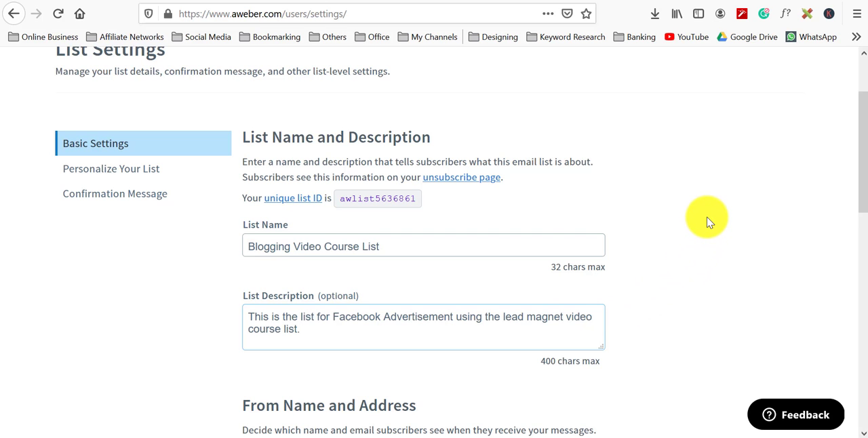
Step: Save all the list's basic settings
scroll(707, 223, "down", 10)
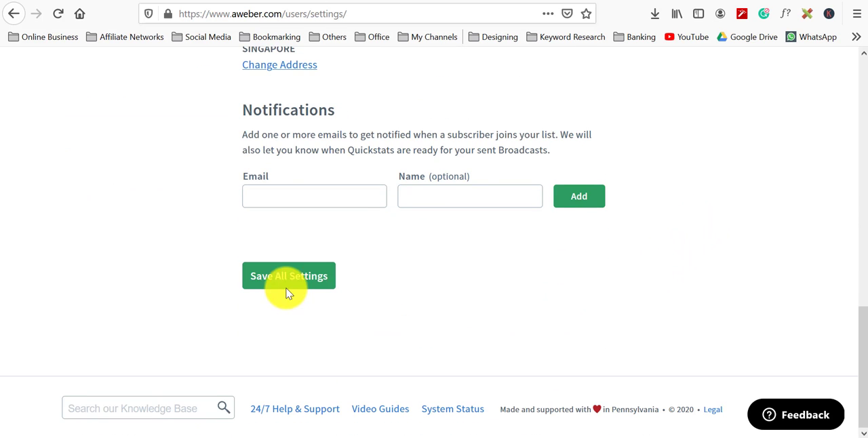
left_click(285, 280)
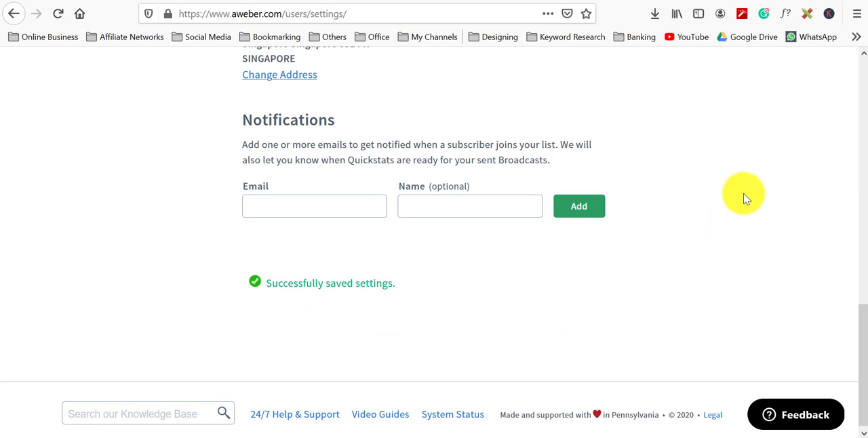
Step: Edit the list description to read "...using the lead magnet make affiliate blog video course."
scroll(746, 198, "up", 1)
scroll(746, 197, "up", 10)
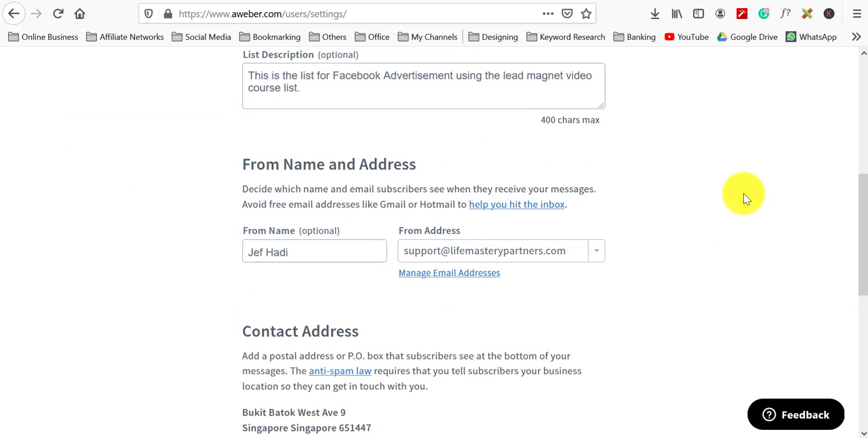
scroll(745, 198, "up", 3)
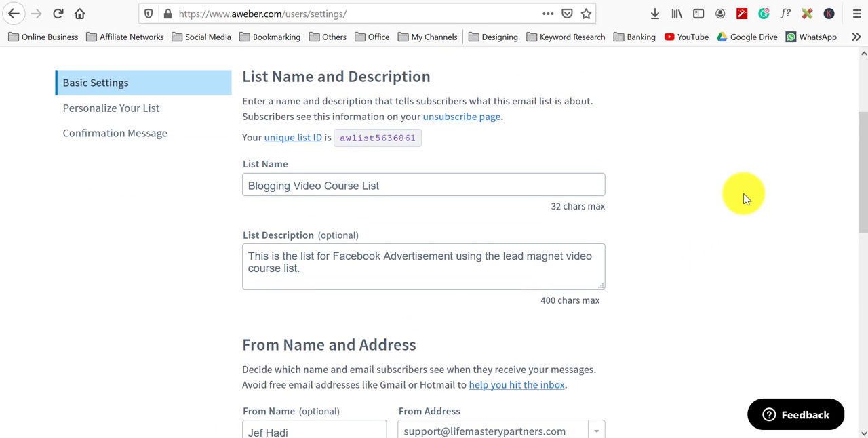
scroll(745, 198, "up", 2)
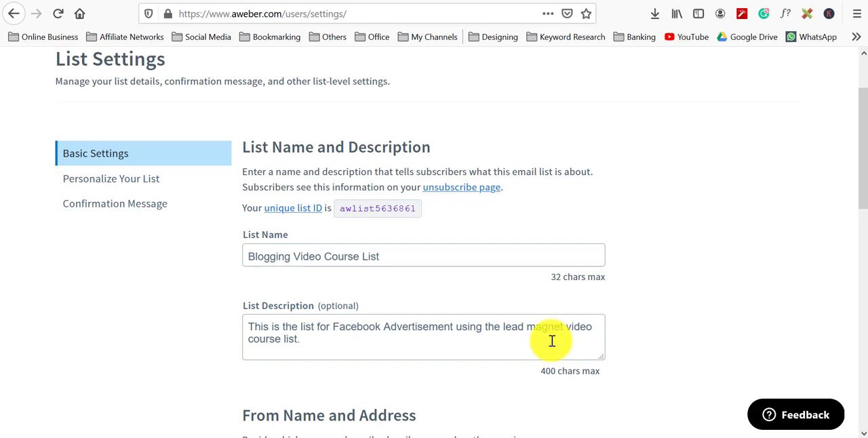
left_click(295, 340)
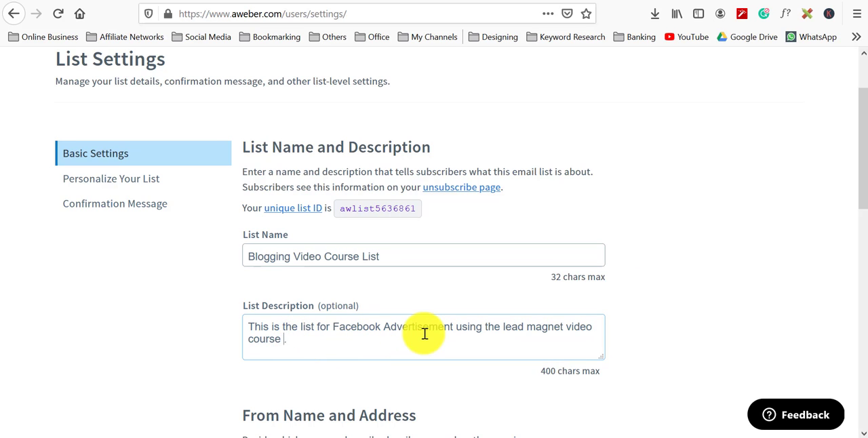
type(".")
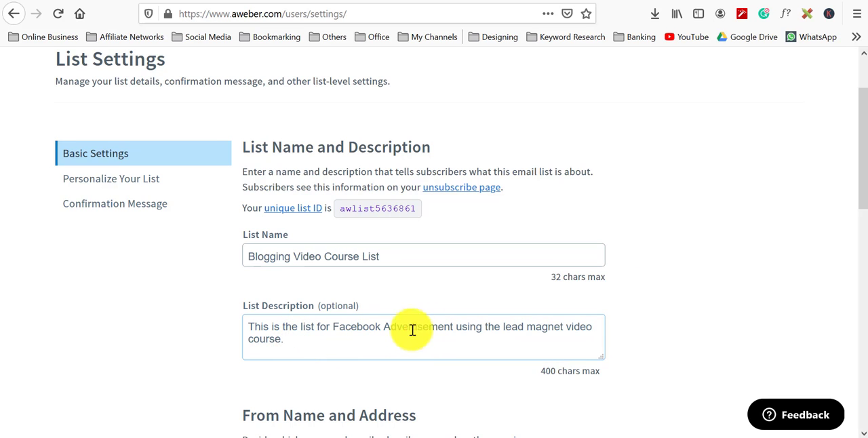
left_click(567, 328)
type("make ")
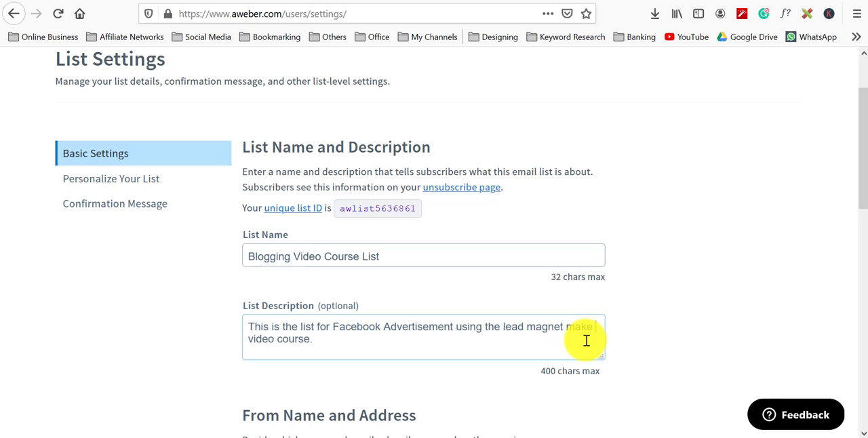
type("affiliate bl")
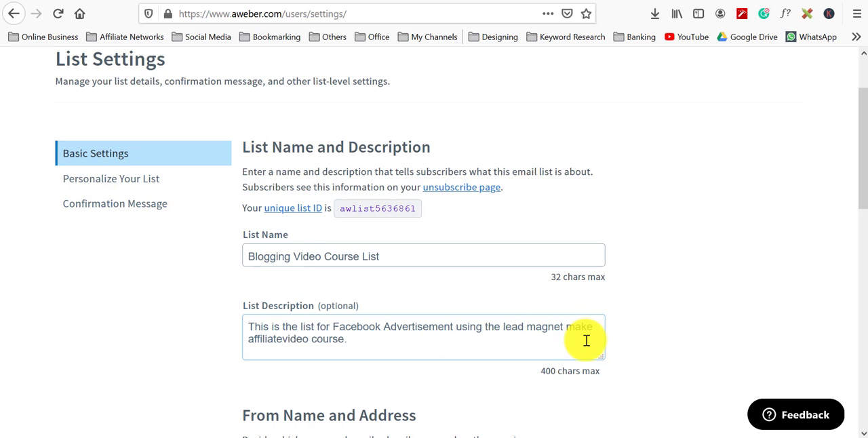
type("oggin")
type("g")
key("BackSpace")
key("BackSpace")
key("BackSpace")
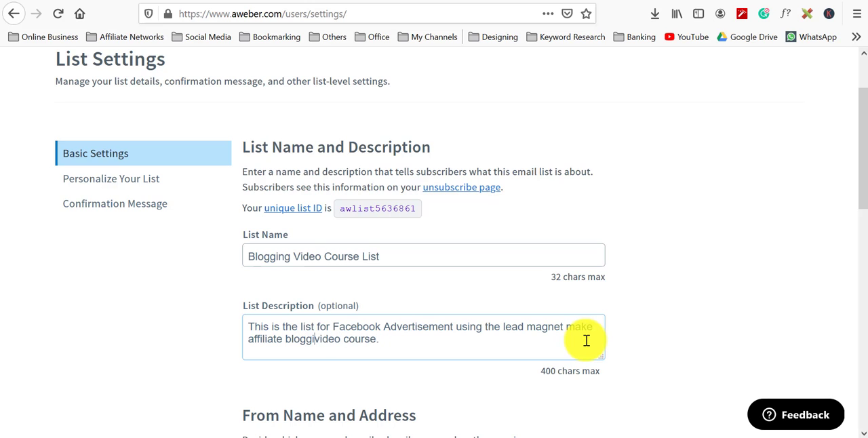
key("BackSpace")
key("BackSpace")
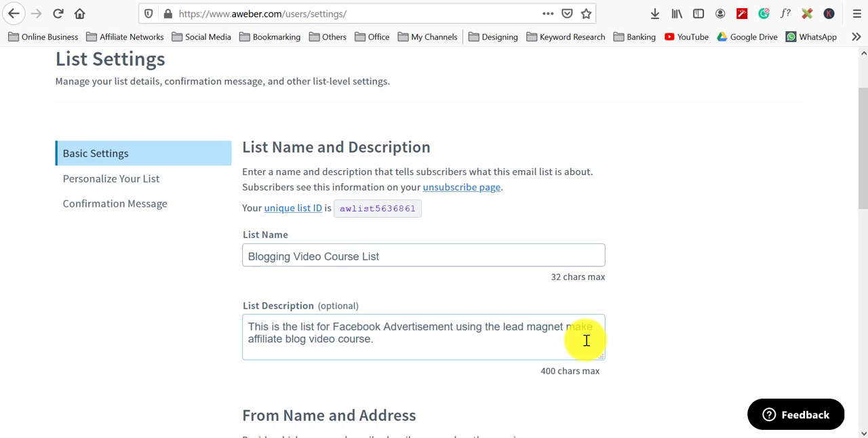
Step: Add a notification recipient with the owner's Gmail address and name, then save all list settings
left_click(142, 184)
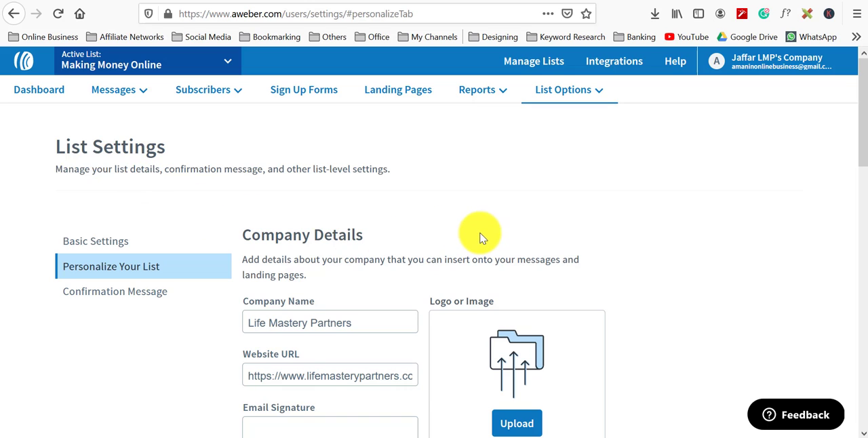
left_click(131, 243)
scroll(413, 349, "down", 10)
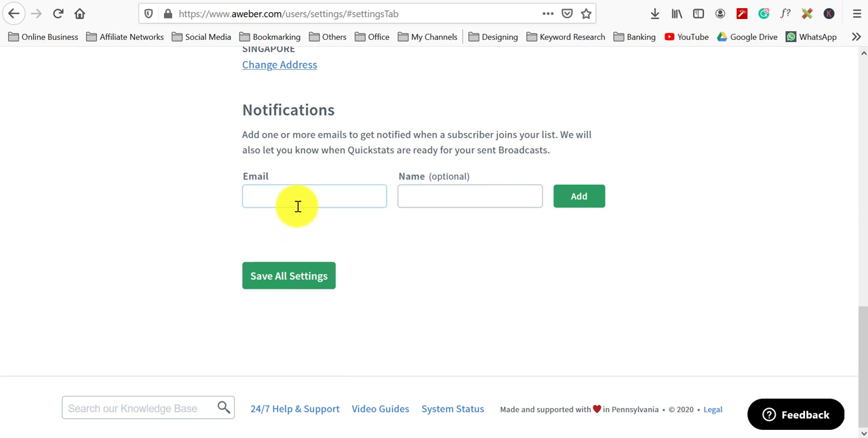
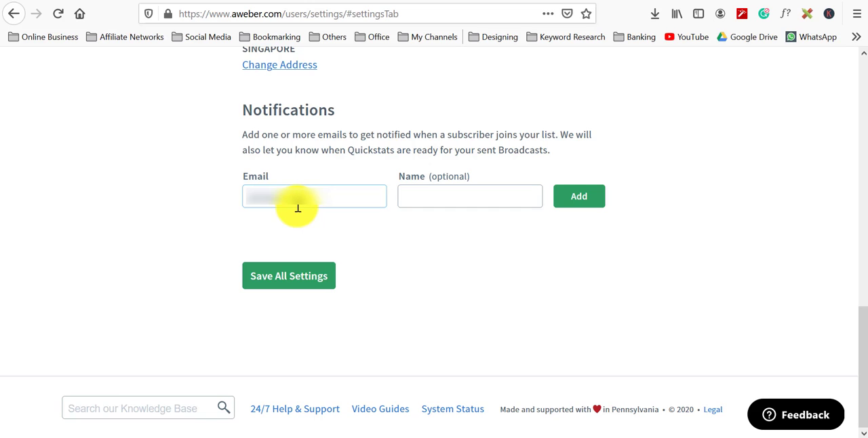
key("Tab")
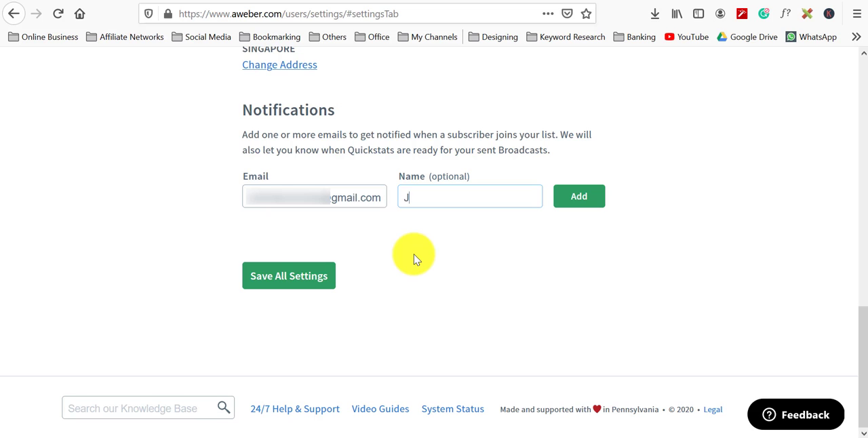
left_click(600, 203)
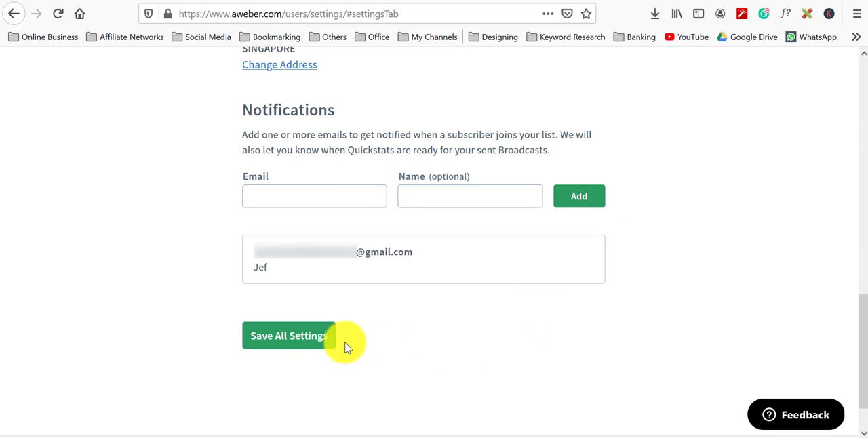
left_click(300, 338)
Step: Review the Personalize Your List company details and subscriber page settings
scroll(175, 267, "up", 9)
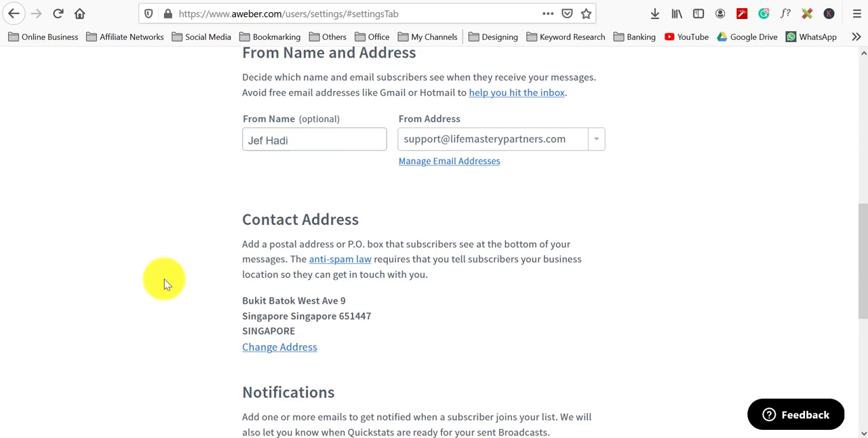
left_click(155, 176)
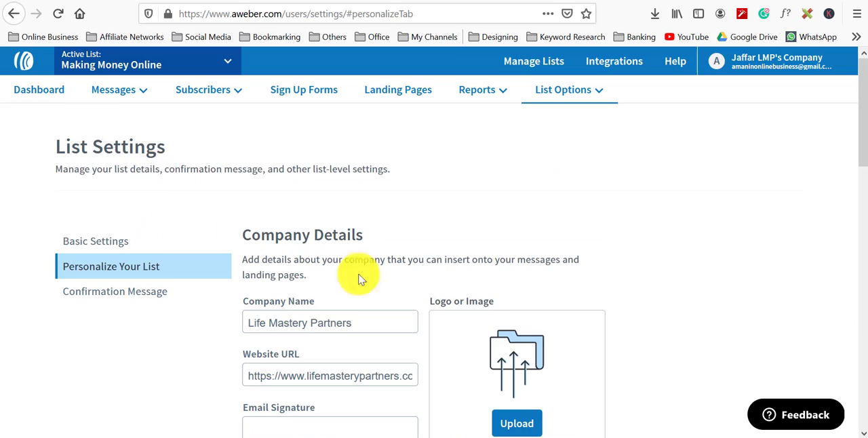
scroll(548, 294, "down", 3)
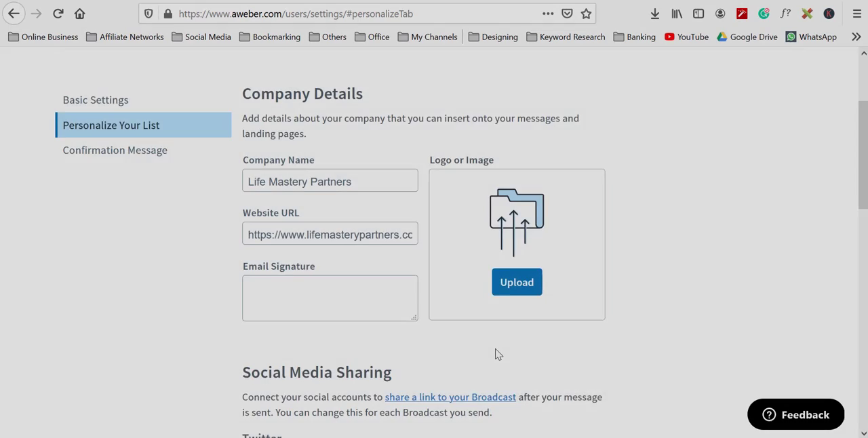
scroll(496, 352, "down", 5)
scroll(497, 353, "down", 3)
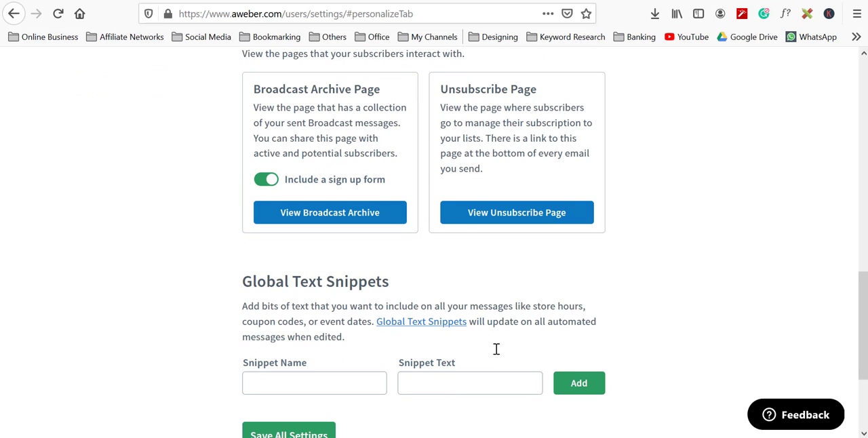
scroll(495, 349, "down", 3)
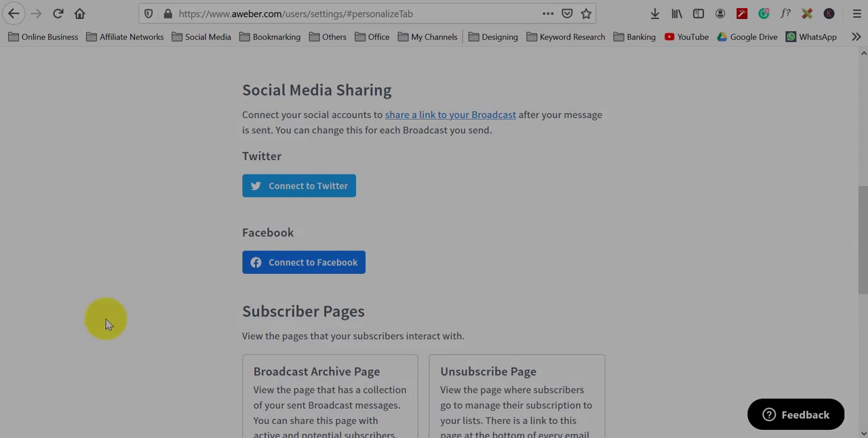
scroll(115, 325, "up", 6)
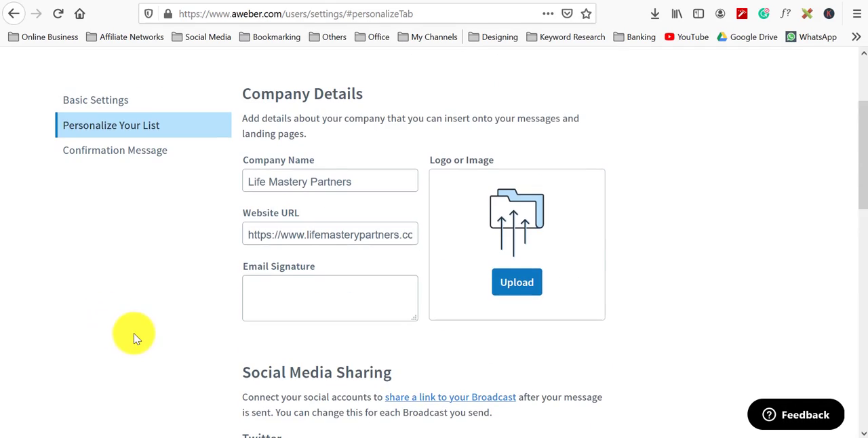
Step: Examine the Confirmation Message settings, including the language and subject line options and confirmation toggles
left_click(140, 154)
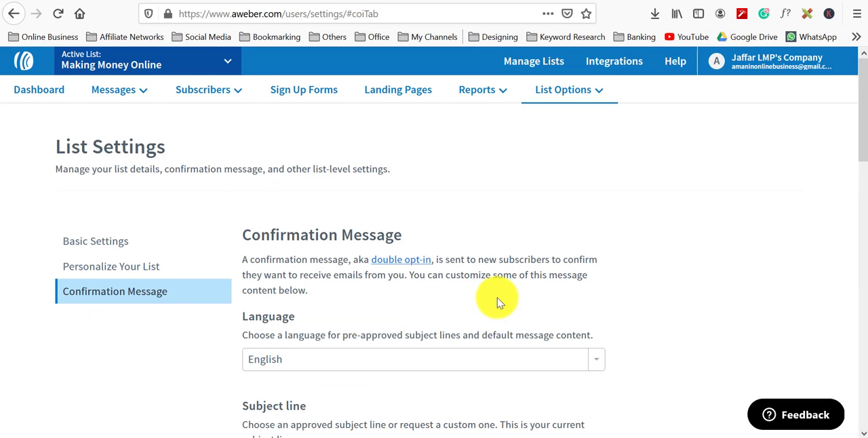
scroll(504, 290, "down", 2)
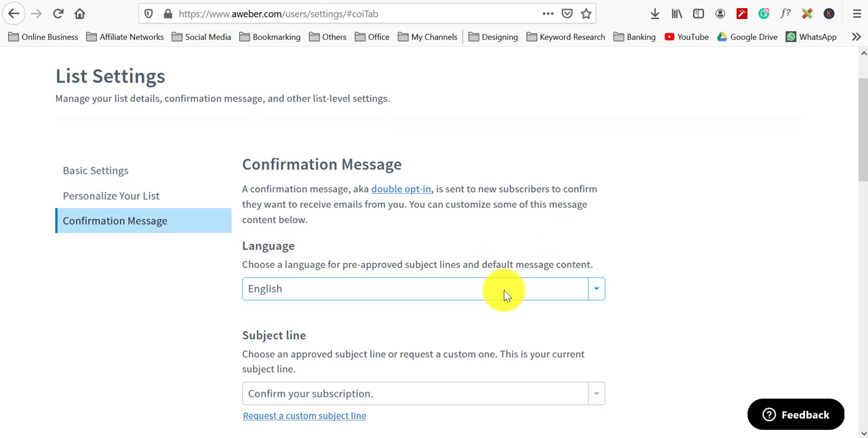
scroll(504, 291, "down", 4)
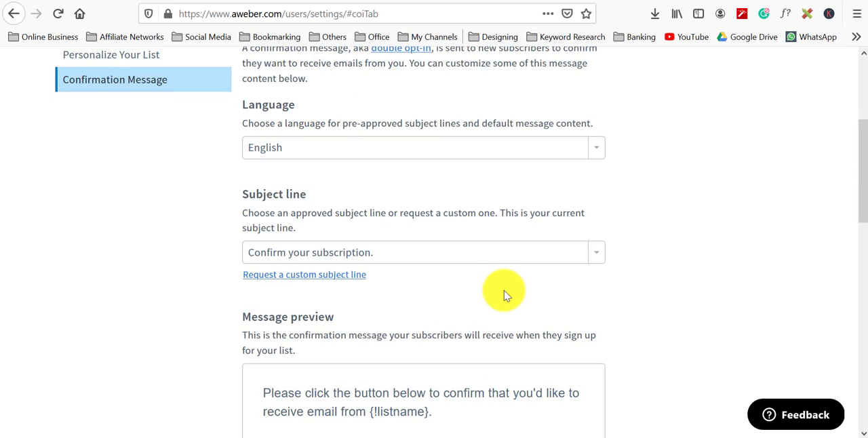
scroll(504, 290, "down", 4)
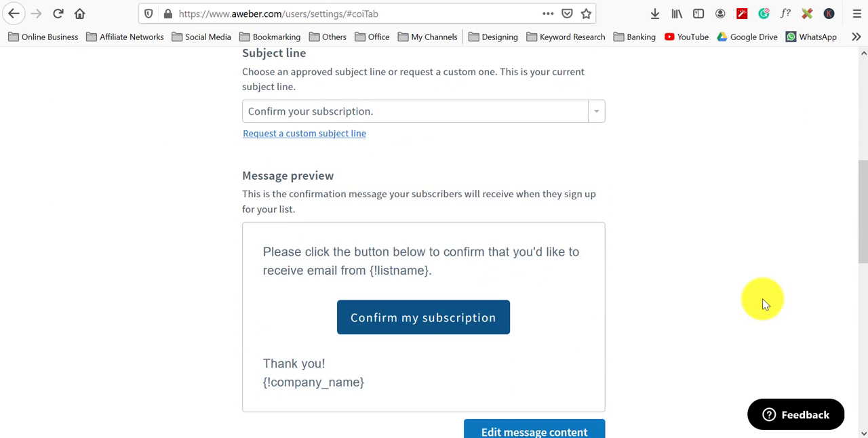
scroll(762, 302, "down", 4)
scroll(761, 300, "down", 6)
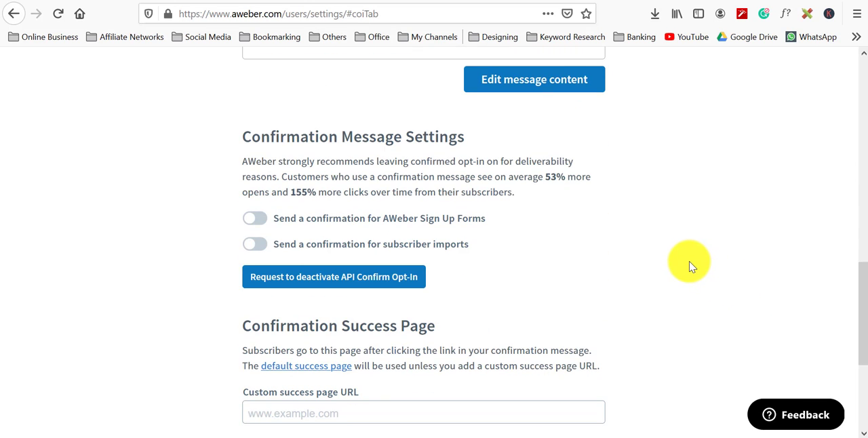
scroll(666, 250, "down", 3)
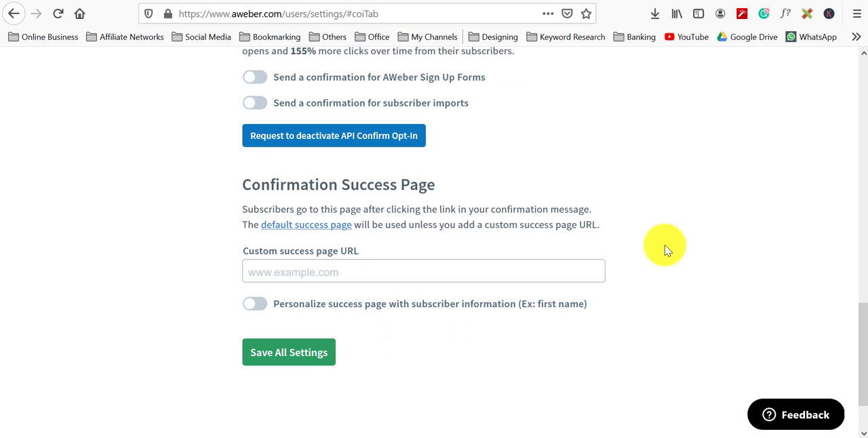
scroll(666, 249, "down", 2)
scroll(665, 249, "up", 13)
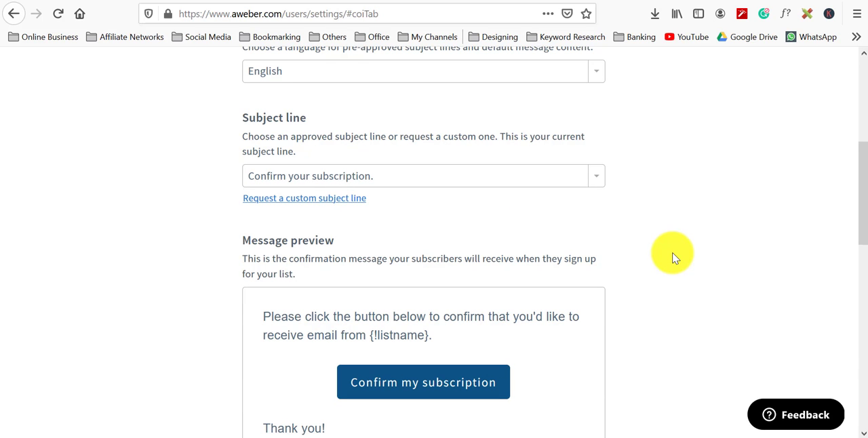
scroll(673, 256, "up", 4)
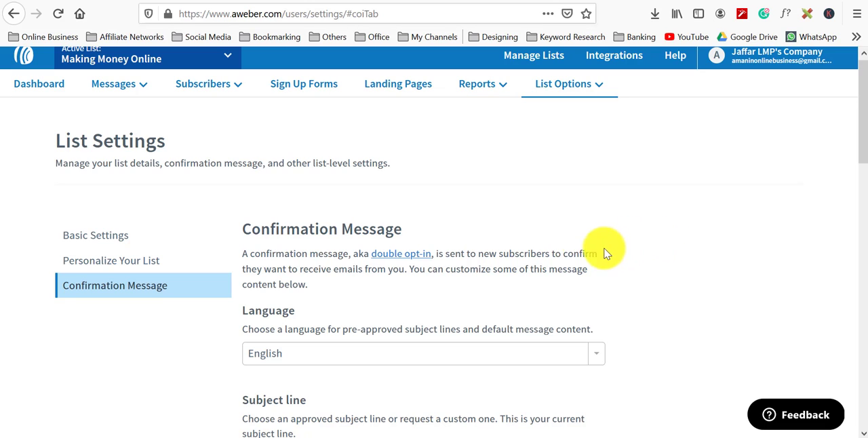
scroll(493, 293, "down", 2)
left_click(493, 293)
left_click(494, 293)
scroll(493, 296, "down", 4)
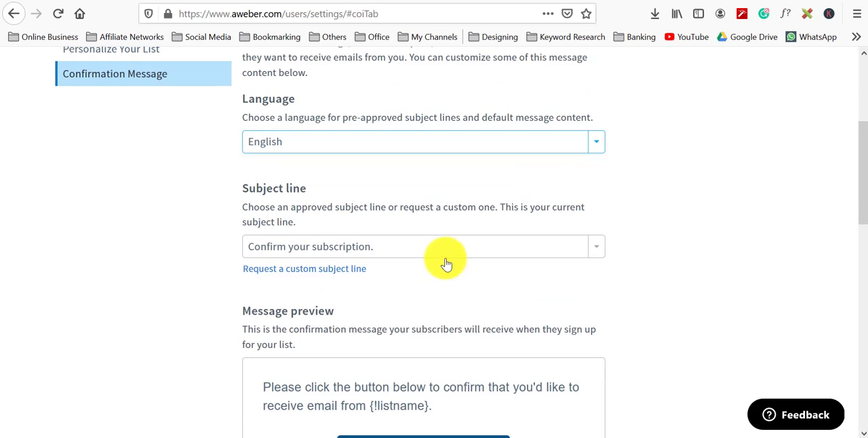
left_click(438, 250)
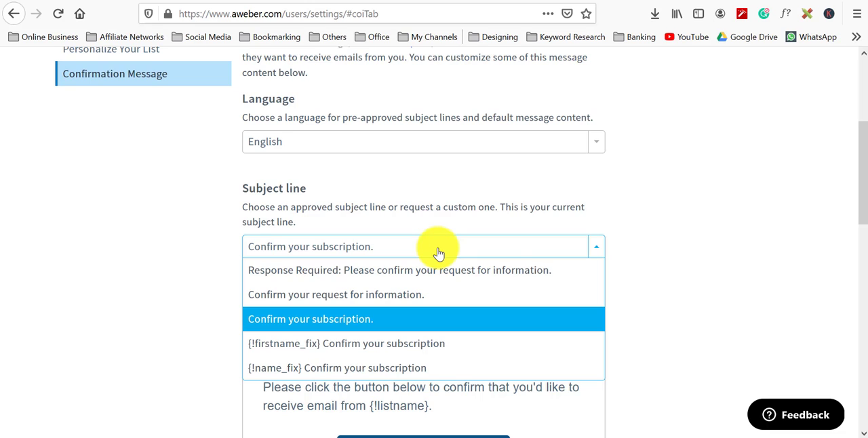
left_click(709, 216)
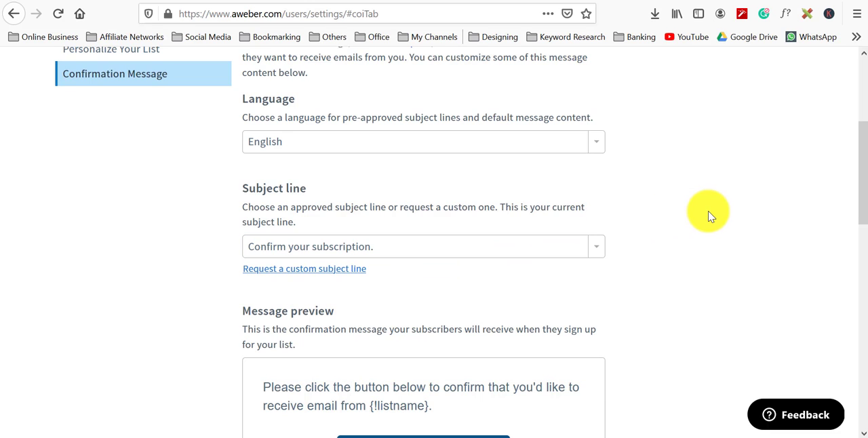
scroll(709, 216, "down", 2)
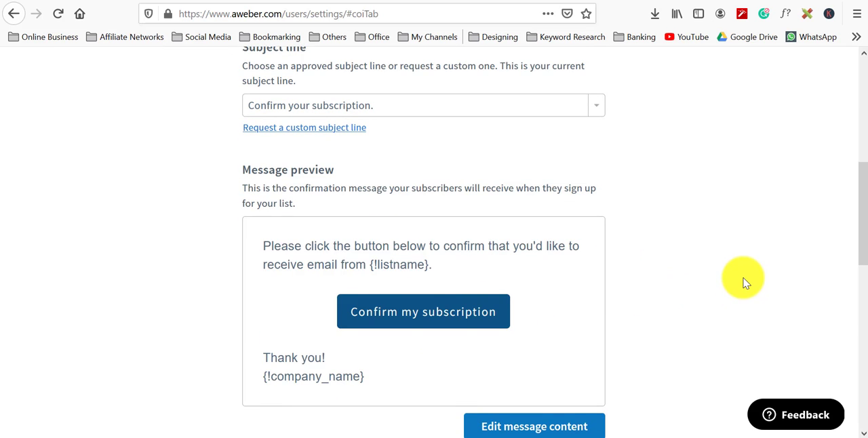
scroll(744, 281, "down", 3)
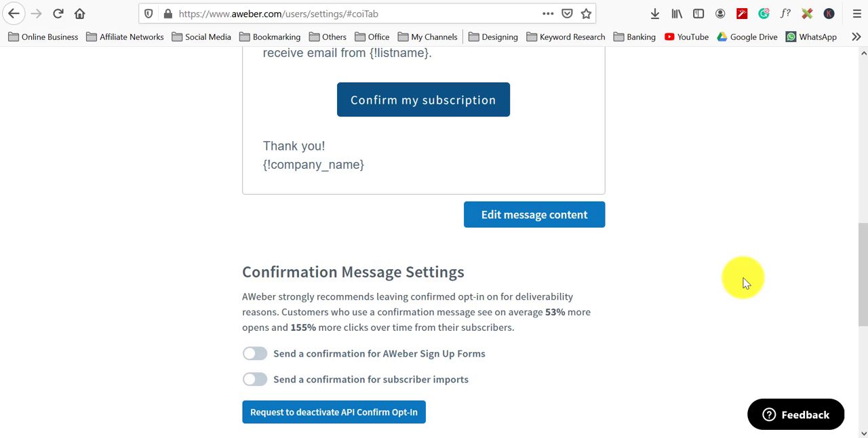
scroll(743, 282, "down", 3)
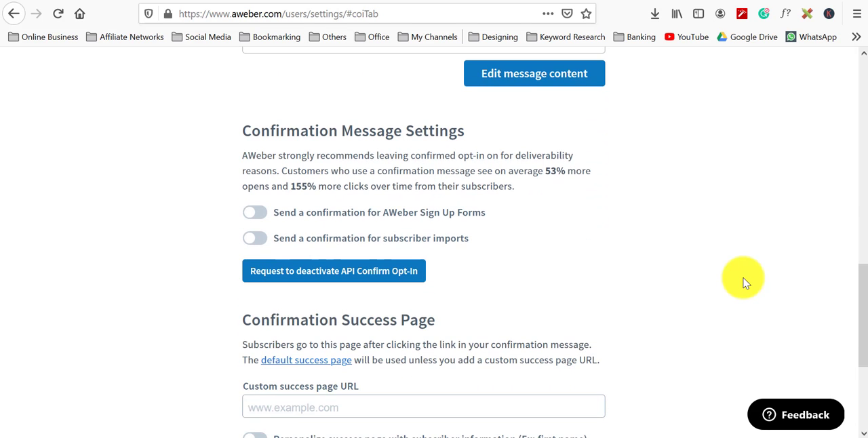
Step: Save all list settings from the Confirmation Message section of the Making Money Online list
scroll(743, 282, "down", 3)
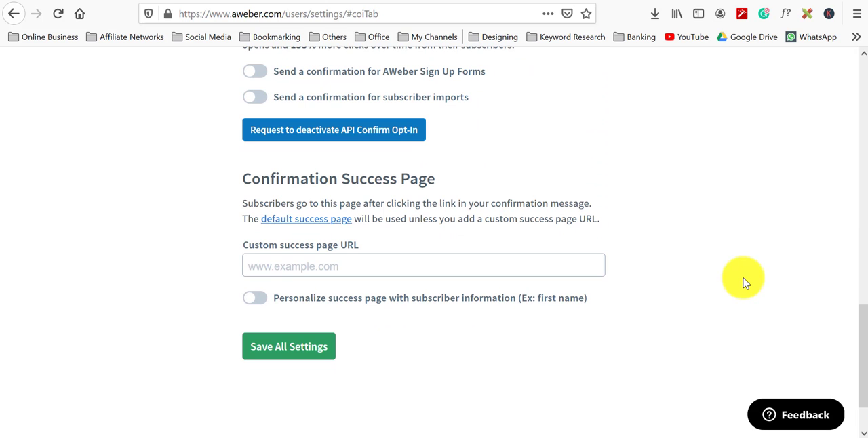
left_click(319, 347)
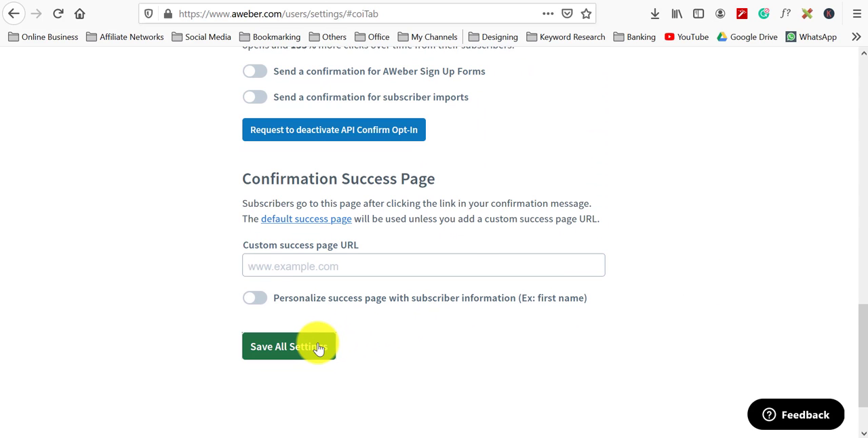
scroll(562, 362, "down", 1)
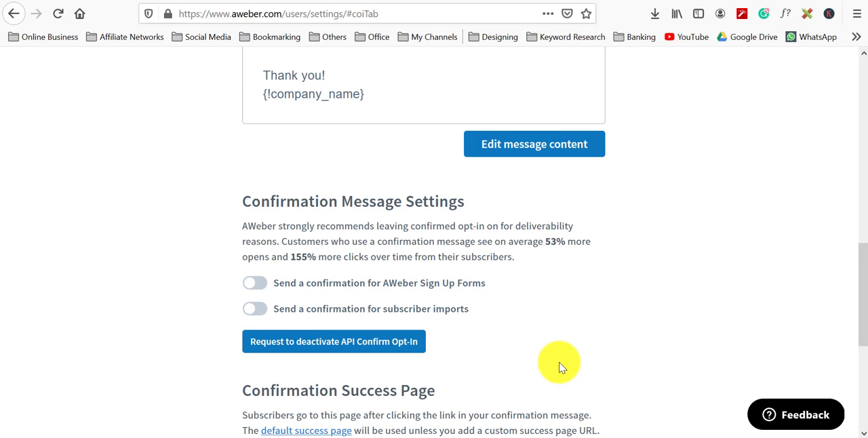
scroll(560, 367, "down", 5)
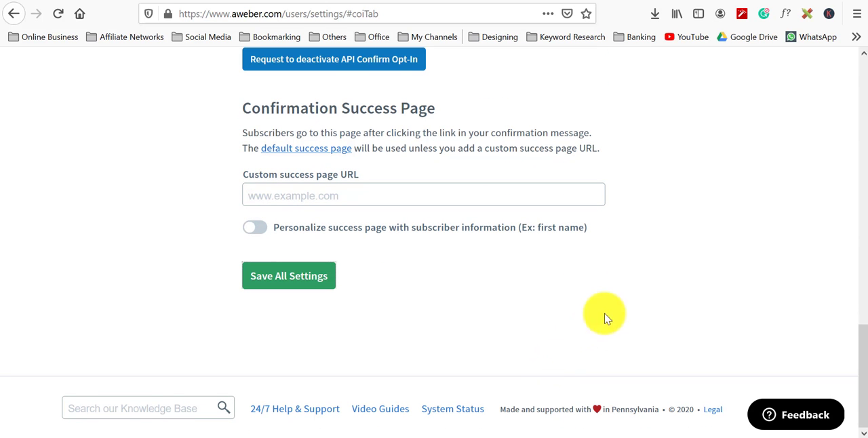
scroll(669, 278, "up", 15)
scroll(668, 278, "up", 3)
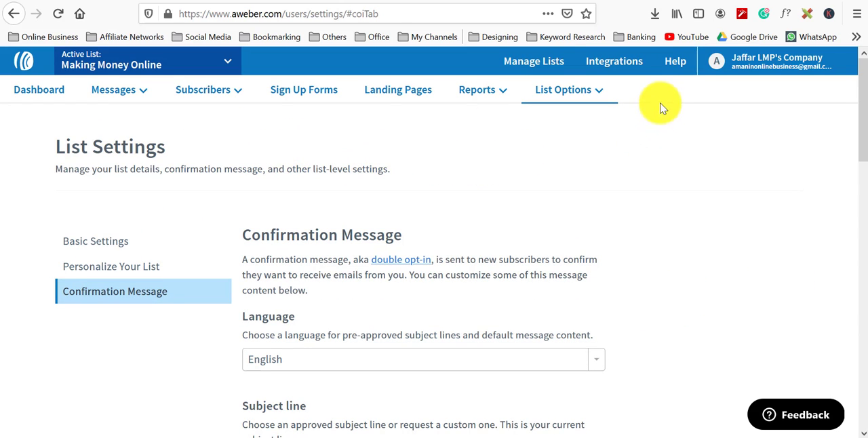
Step: Open the Blogging Video Course List's Confirmation Message settings and switch on confirmation for AWeber Sign Up Forms
mouse_move(552, 92)
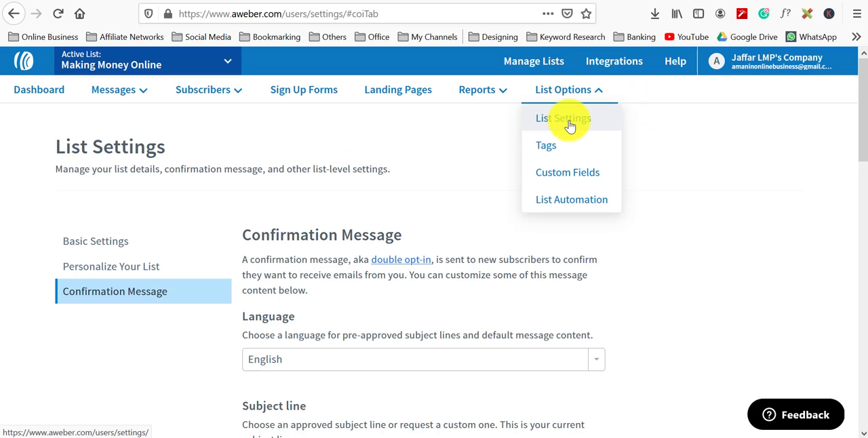
left_click(569, 126)
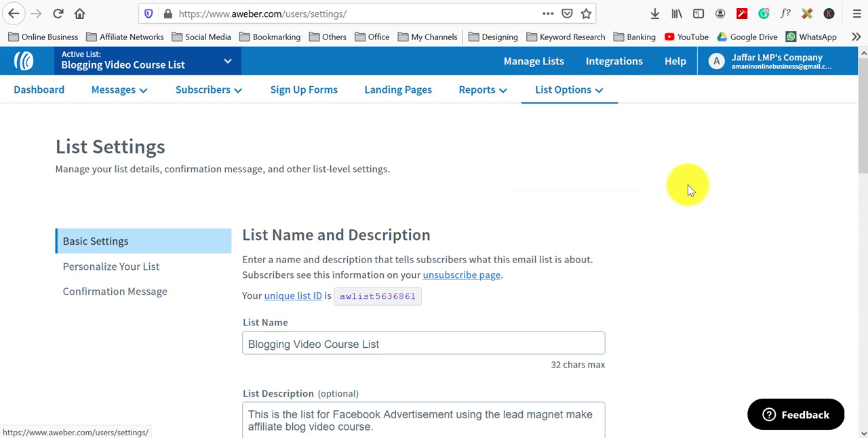
left_click(133, 292)
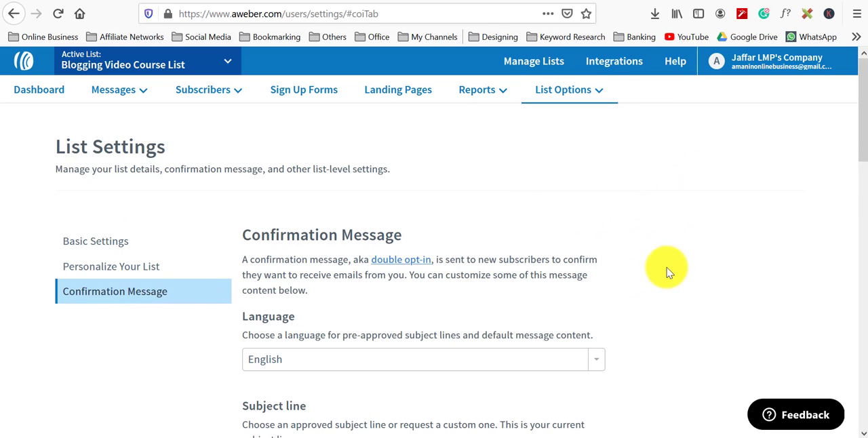
scroll(675, 267, "down", 6)
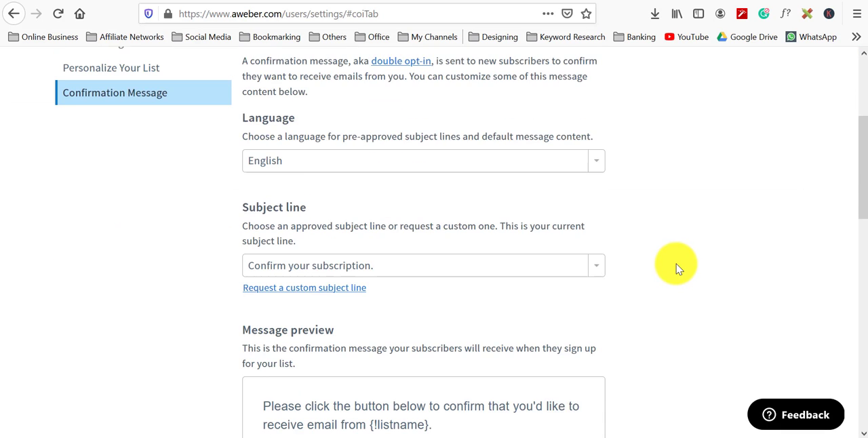
scroll(676, 268, "down", 2)
scroll(676, 268, "down", 6)
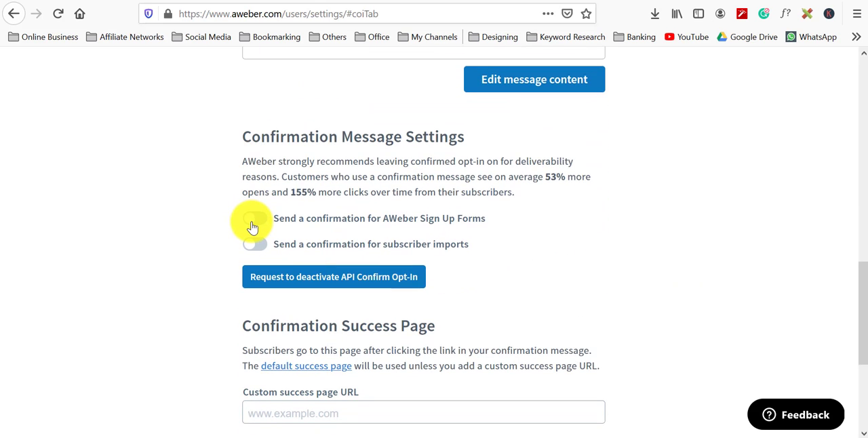
left_click(252, 227)
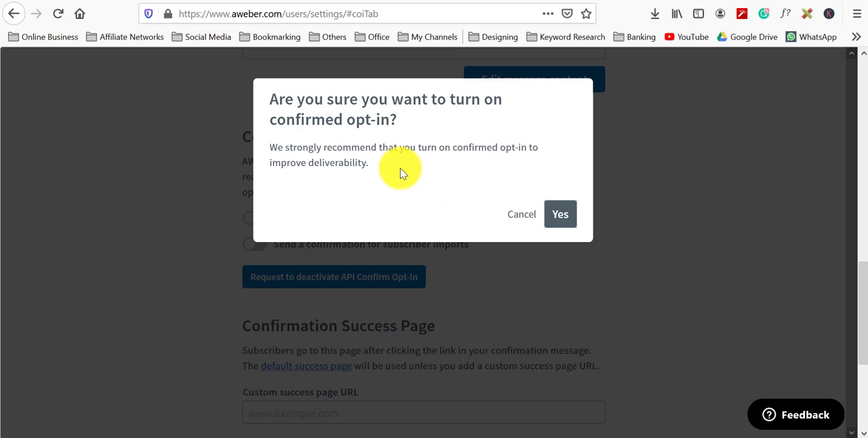
left_click(561, 215)
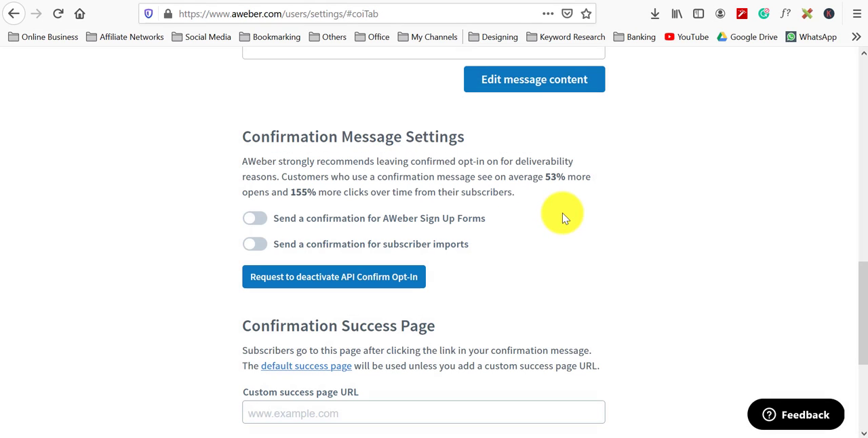
Step: Switch confirmation for AWeber Sign Up Forms back off and save all settings
left_click(260, 222)
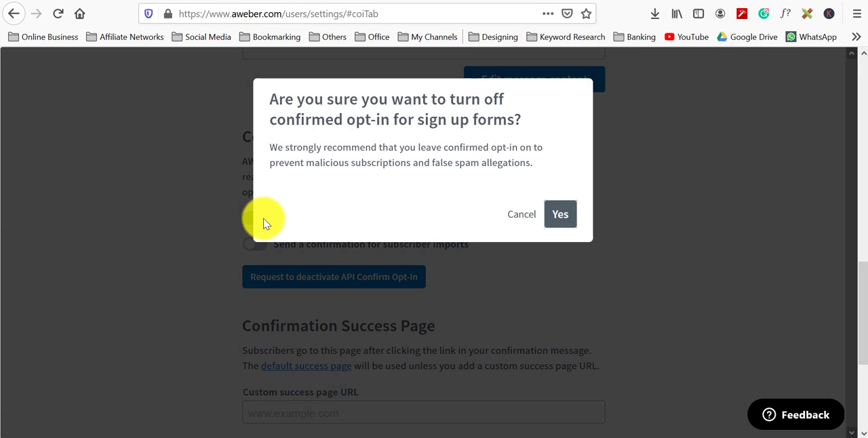
left_click(558, 217)
scroll(570, 223, "down", 3)
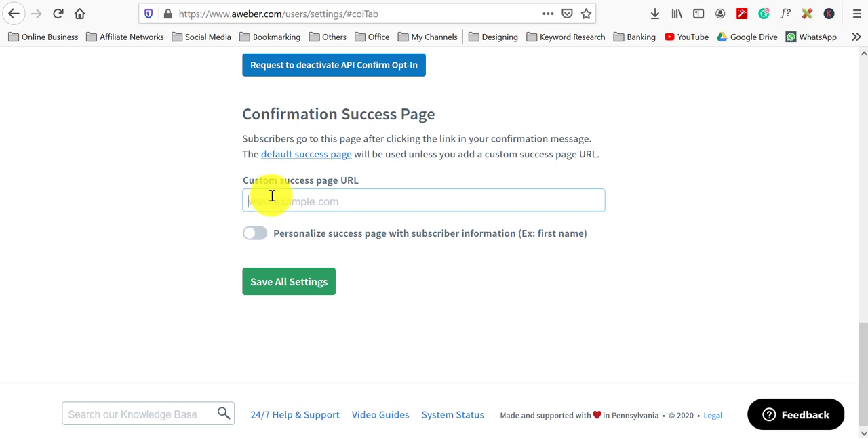
left_click(291, 284)
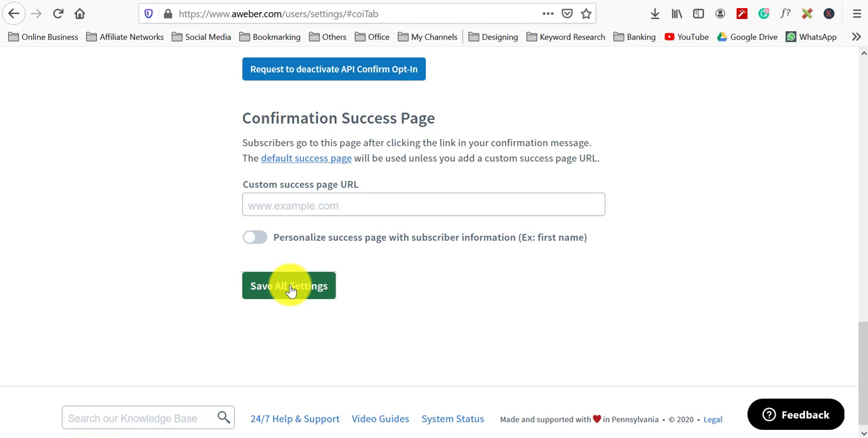
Step: Create a new sign-up form, keeping the default In-Line design, and continue to its settings step
scroll(681, 197, "up", 10)
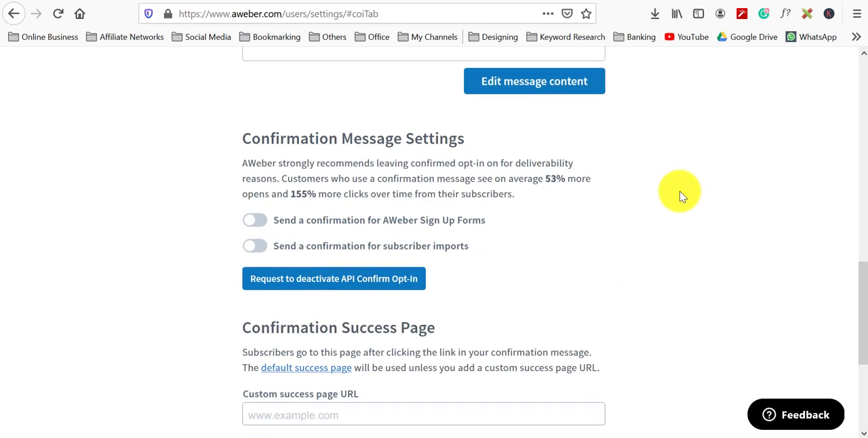
scroll(688, 210, "up", 5)
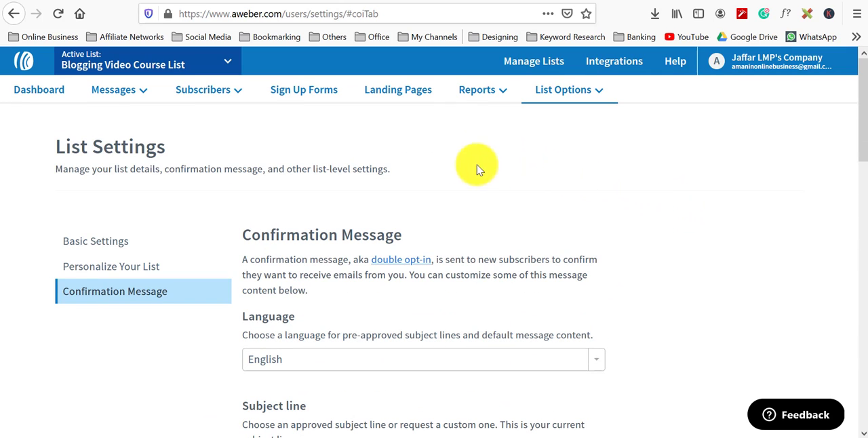
left_click(303, 95)
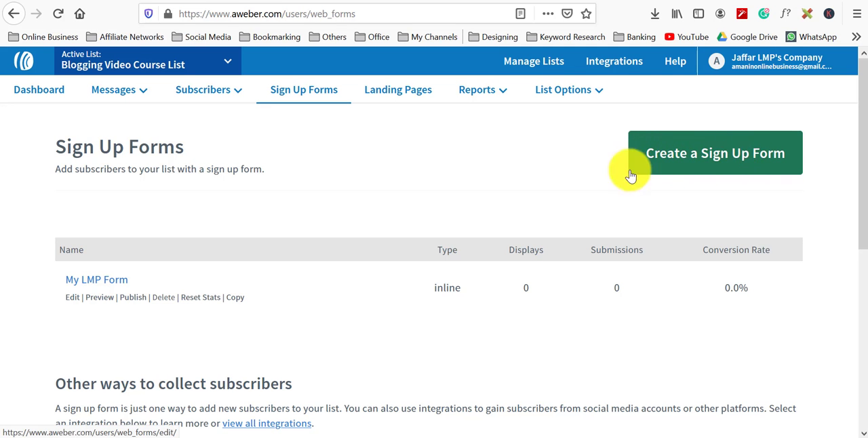
left_click(701, 161)
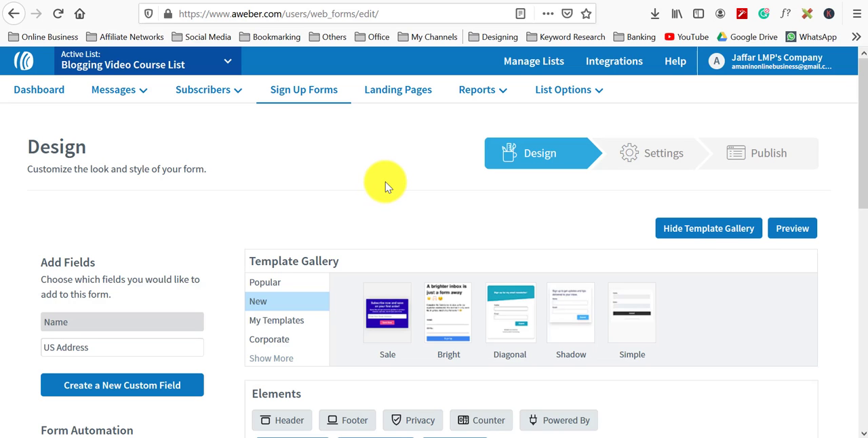
scroll(395, 178, "down", 5)
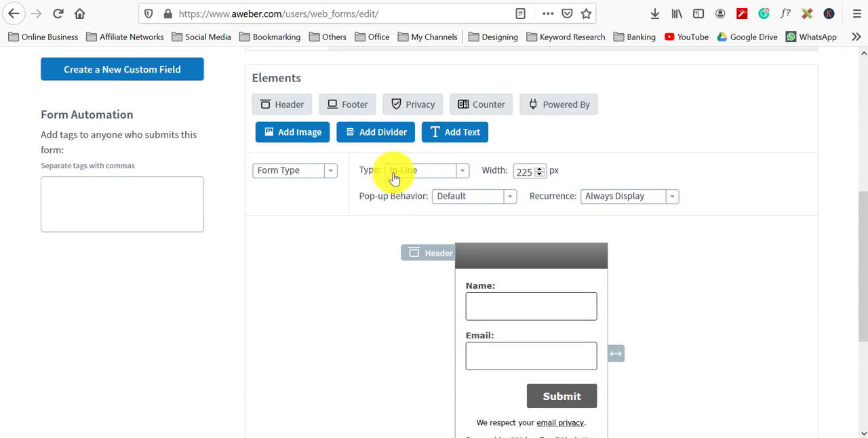
scroll(497, 303, "down", 3)
scroll(497, 303, "up", 3)
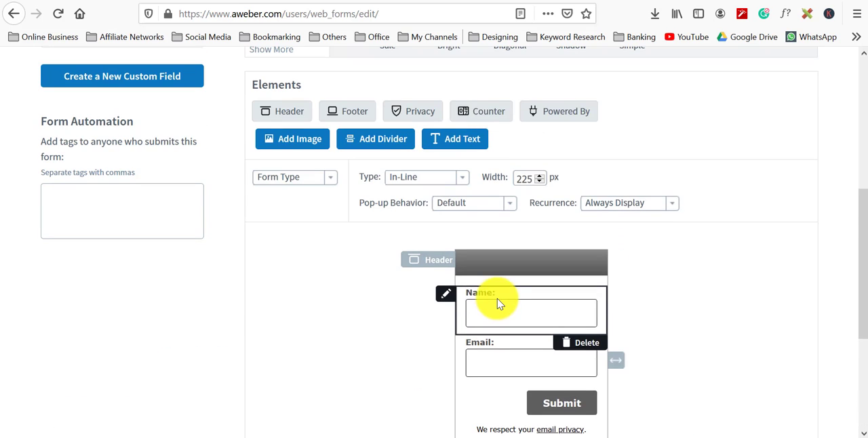
scroll(499, 307, "down", 1)
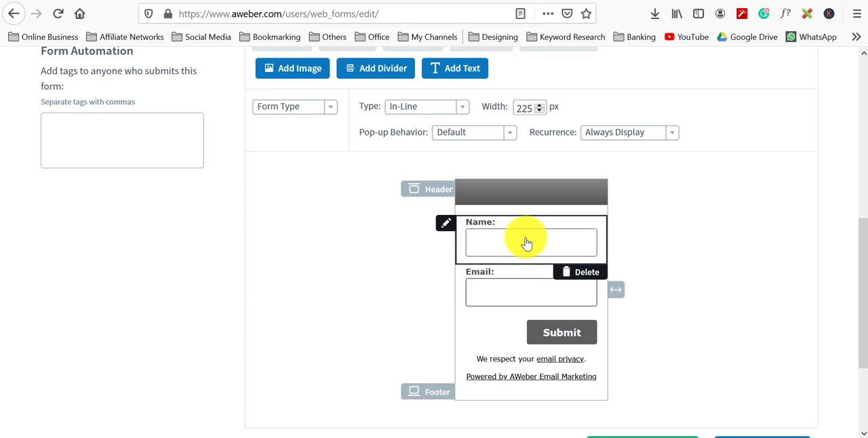
scroll(522, 245, "down", 3)
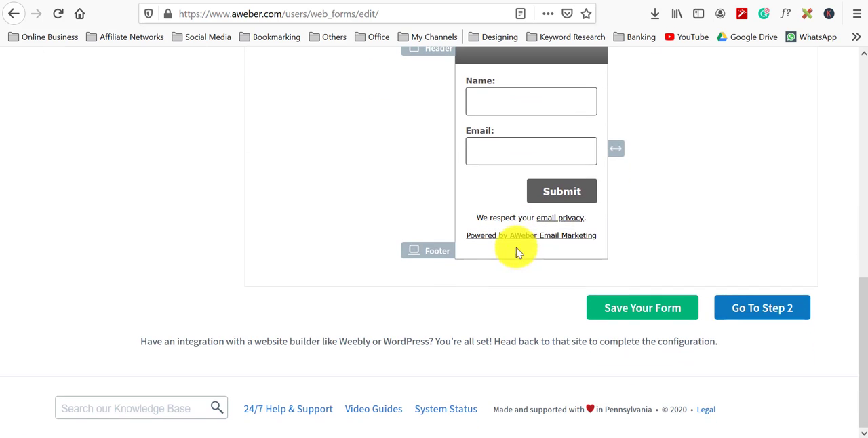
left_click(773, 313)
Step: Name the form "Blog Making Video Course Form"
left_click_drag(138, 291, 27, 290)
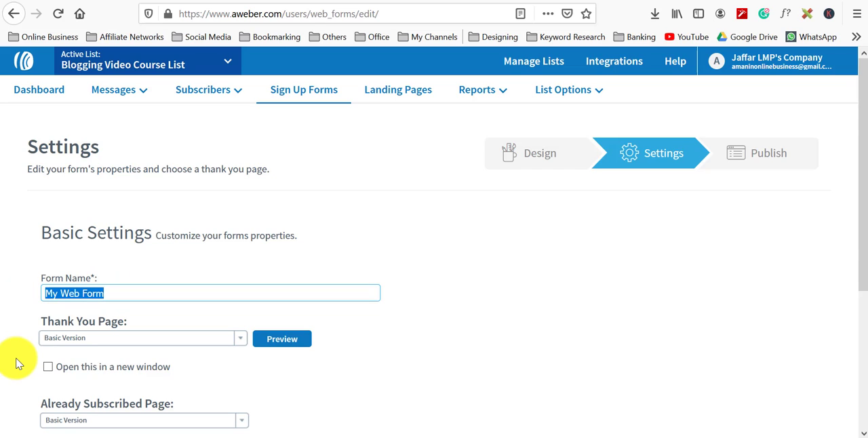
type("Blog Making")
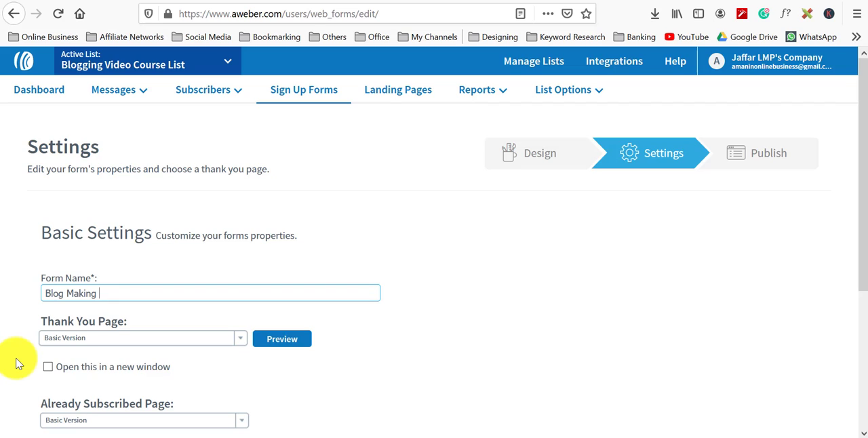
type(" Video Course Form")
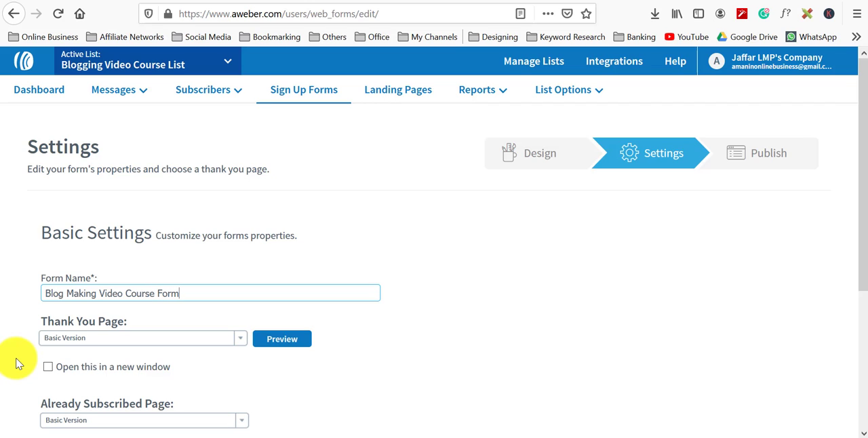
Step: Set the form's thank-you page to Custom Page and continue to the publish step
left_click(142, 343)
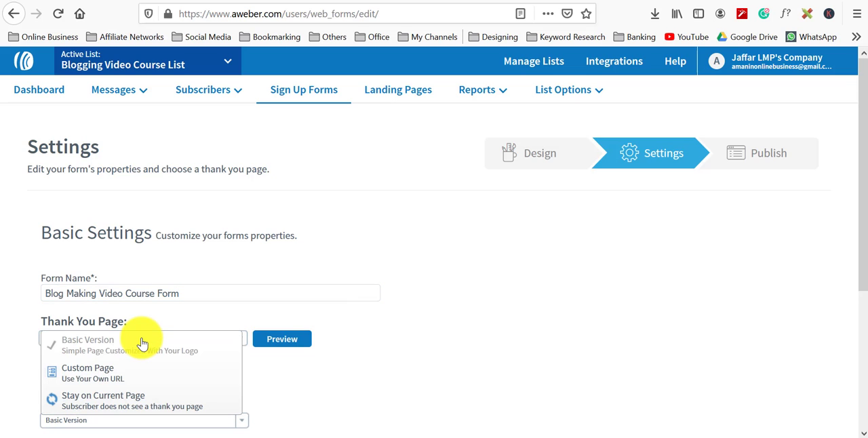
left_click(120, 375)
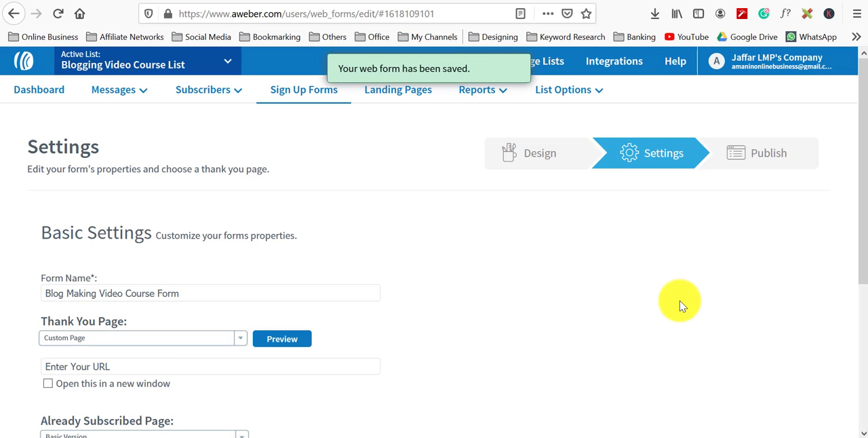
scroll(359, 362, "down", 3)
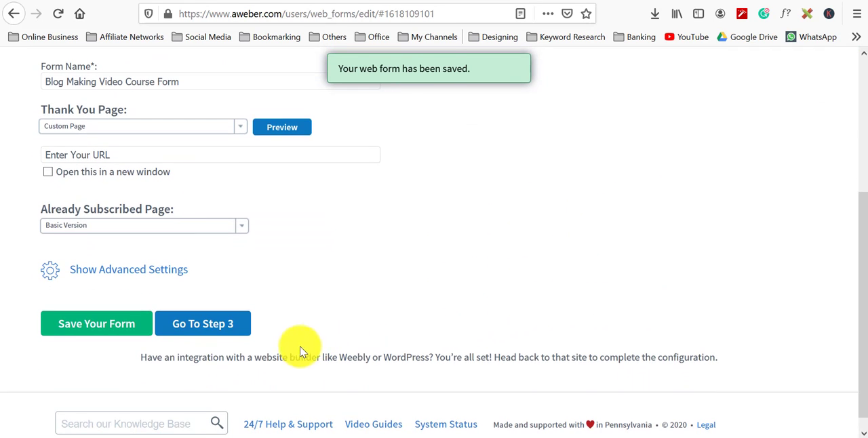
left_click(225, 328)
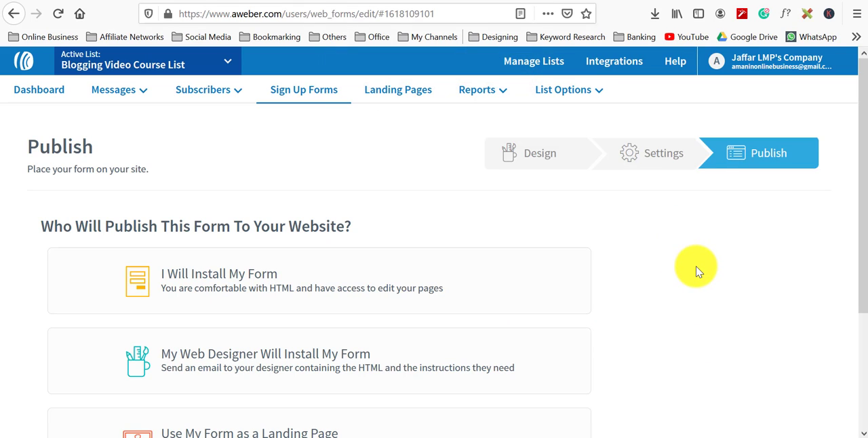
scroll(743, 309, "down", 2)
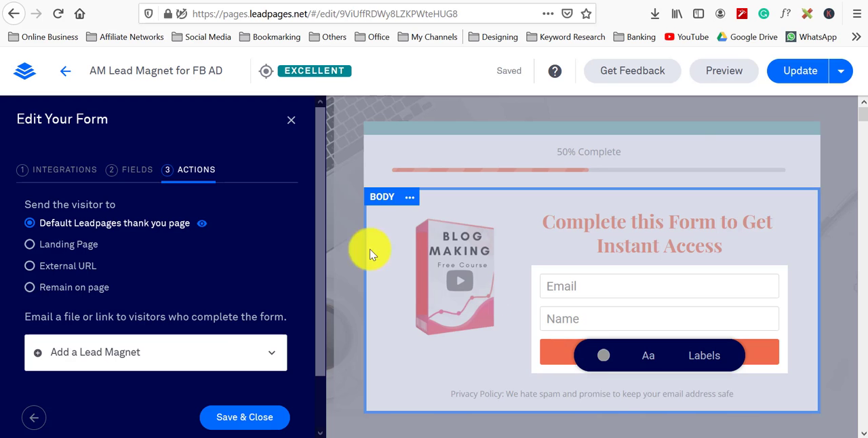
Step: Reopen the form's AWeber integration settings and refresh its list of AWeber lists
left_click(61, 172)
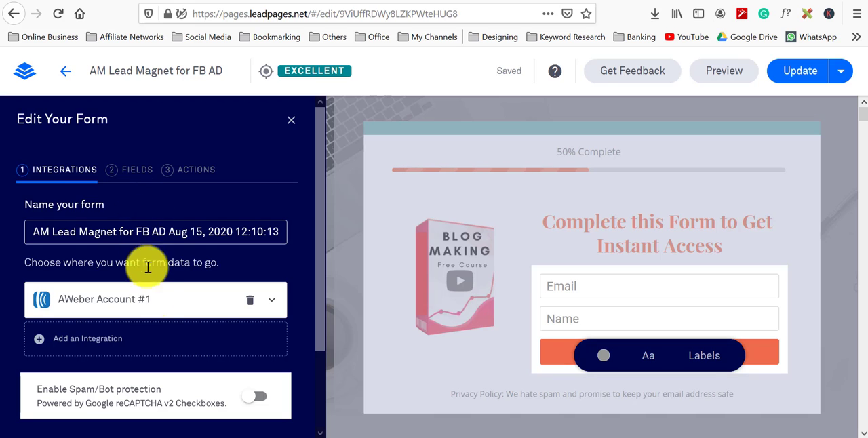
left_click(174, 302)
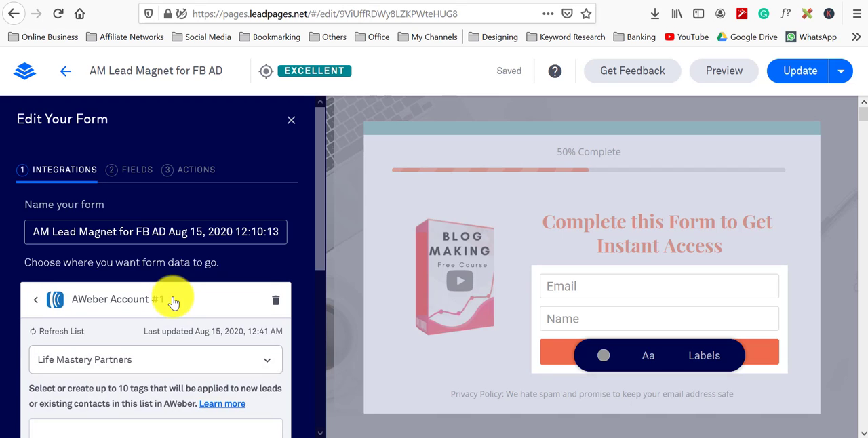
scroll(174, 300, "down", 3)
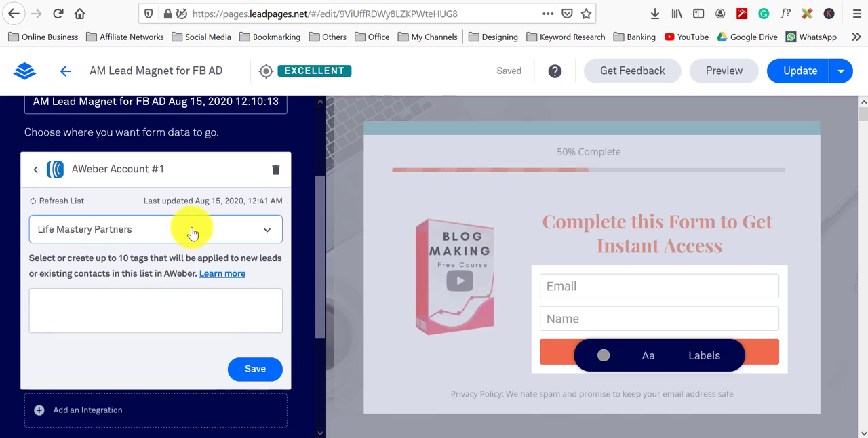
left_click(193, 231)
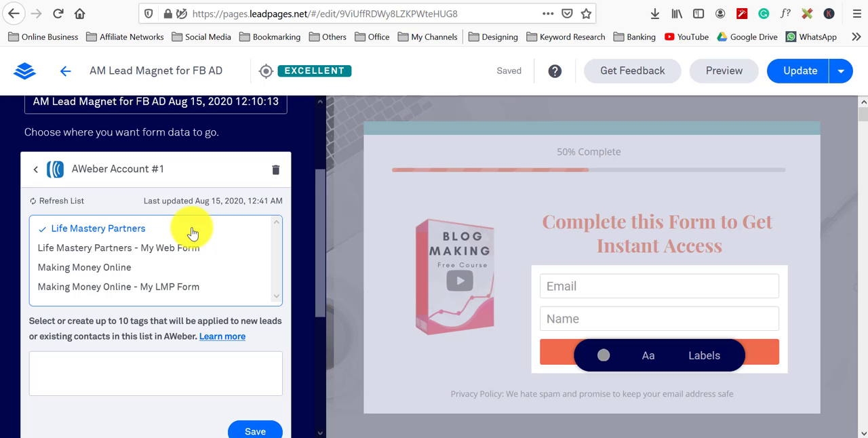
left_click(192, 230)
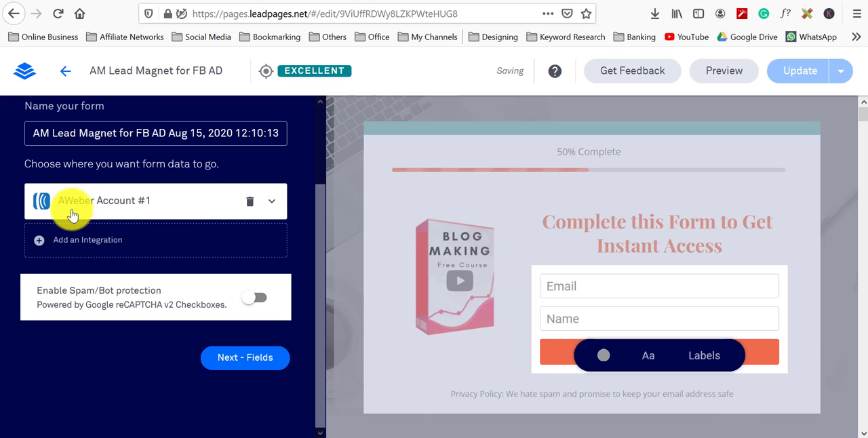
left_click(271, 200)
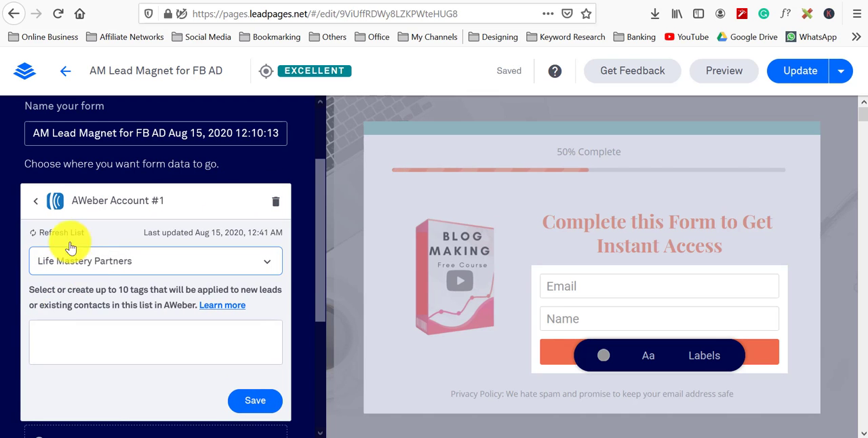
left_click(43, 232)
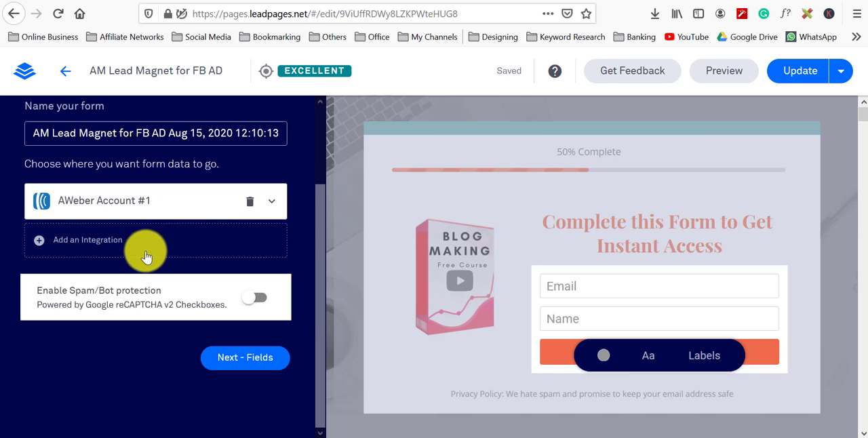
Step: Select "Blogging Video Course List" as the AWeber list for the form and save the integration
left_click(274, 206)
left_click(262, 264)
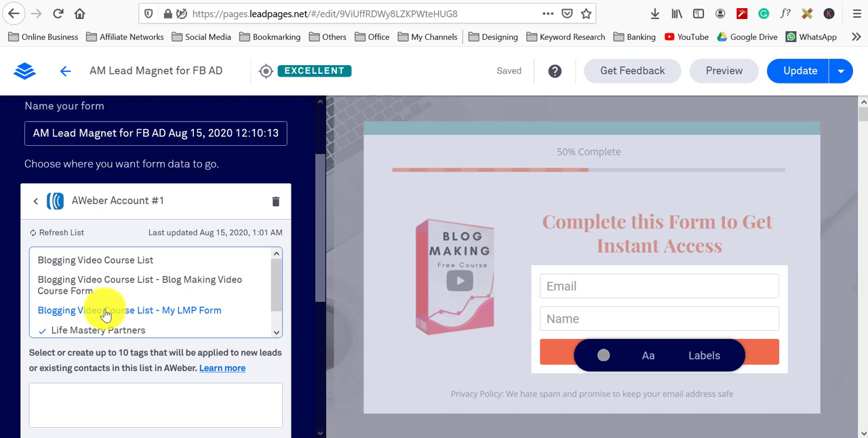
left_click(131, 263)
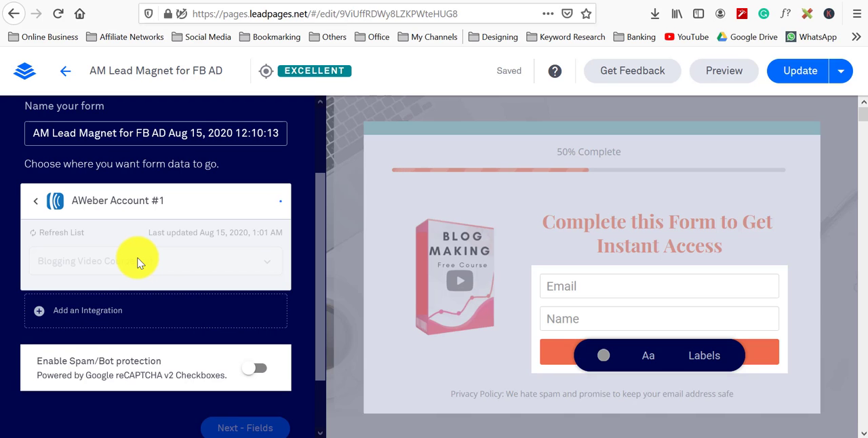
scroll(213, 248, "down", 2)
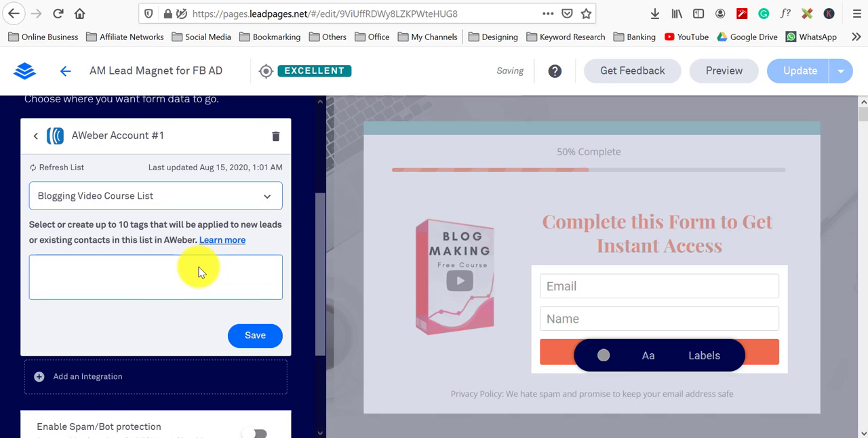
left_click(265, 334)
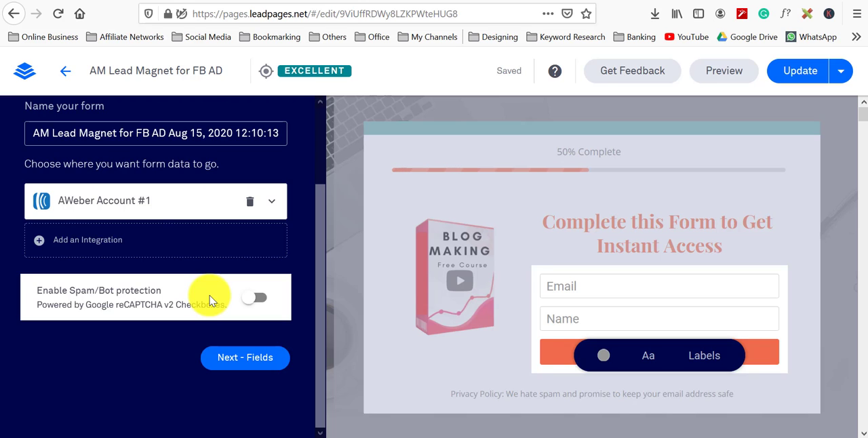
Step: Check the integration's selected AWeber list, then continue through the fields step to the actions step
left_click(271, 210)
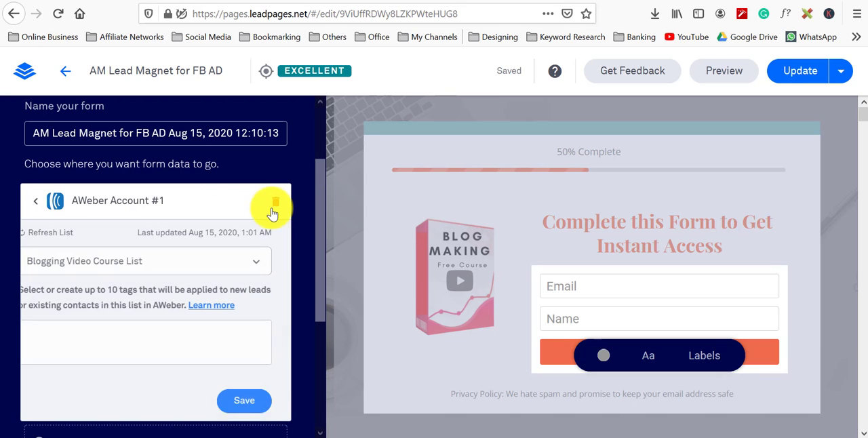
left_click(271, 271)
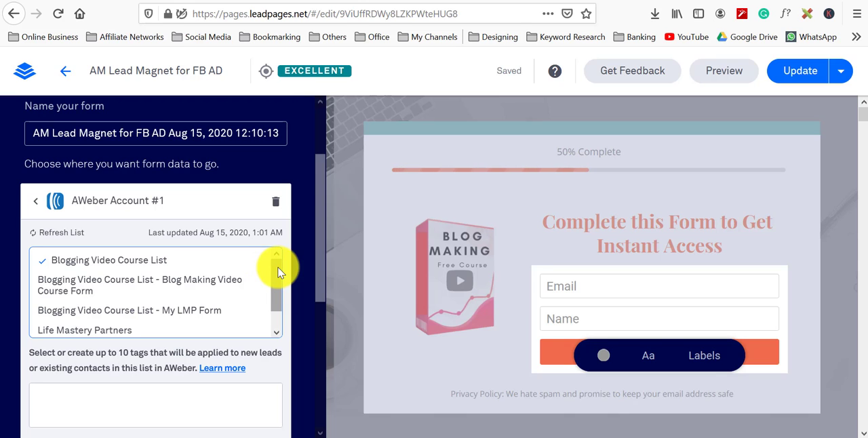
left_click(223, 268)
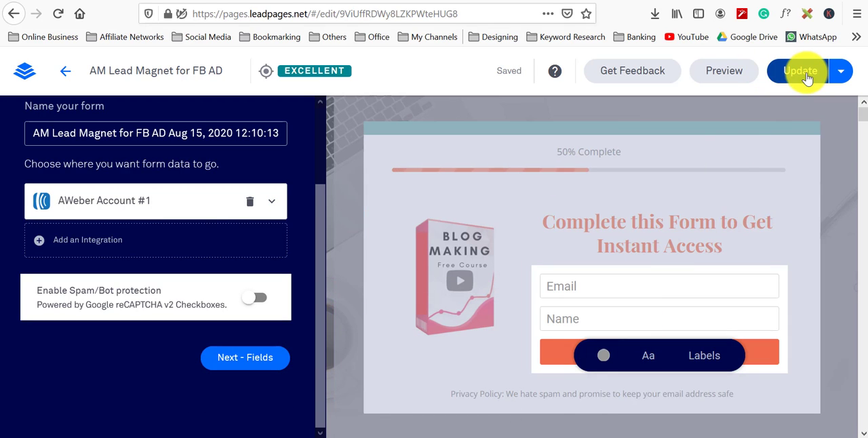
left_click(251, 362)
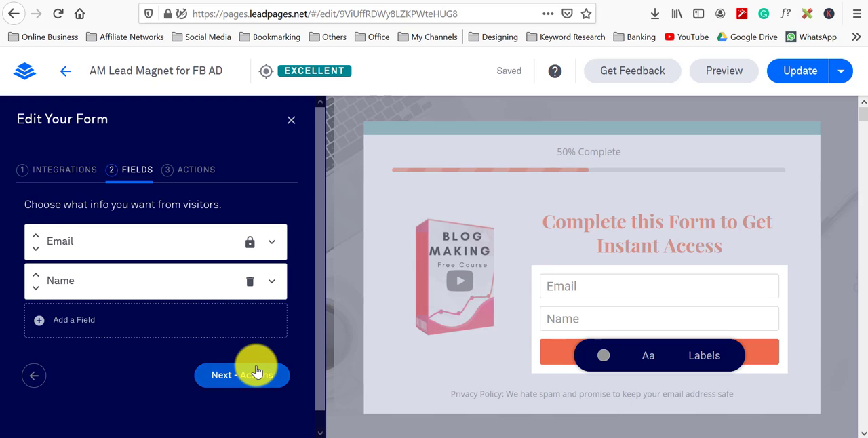
left_click(251, 376)
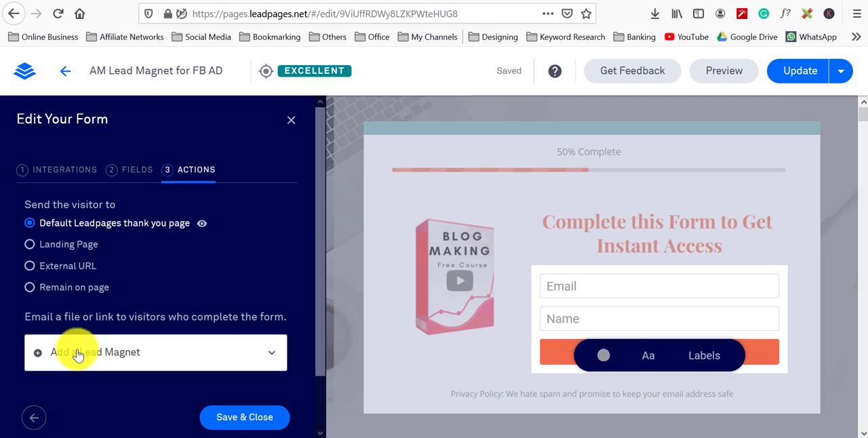
Step: Add a lead magnet to the form by starting a new lead magnet in the account settings
left_click(83, 358)
scroll(116, 359, "down", 2)
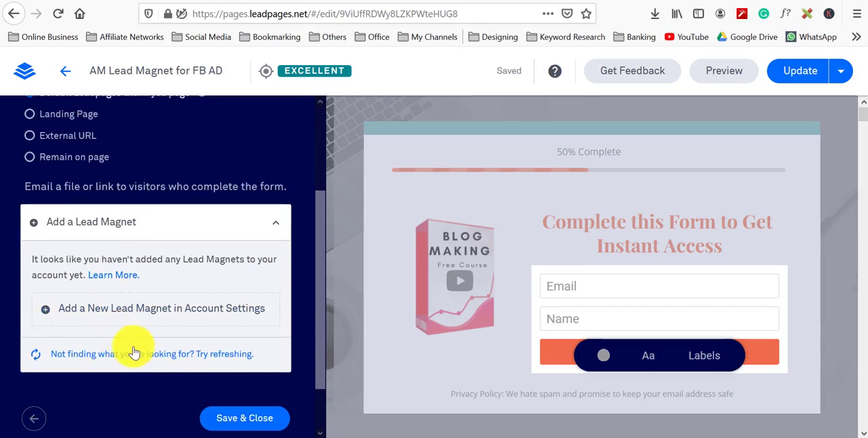
left_click(168, 310)
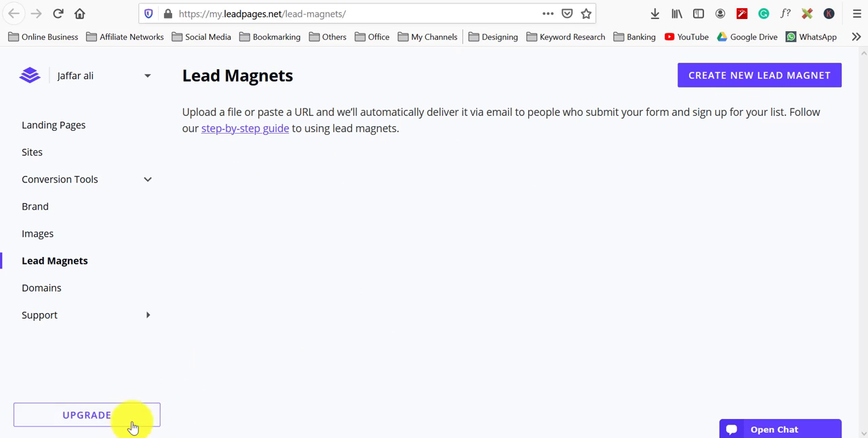
left_click(770, 79)
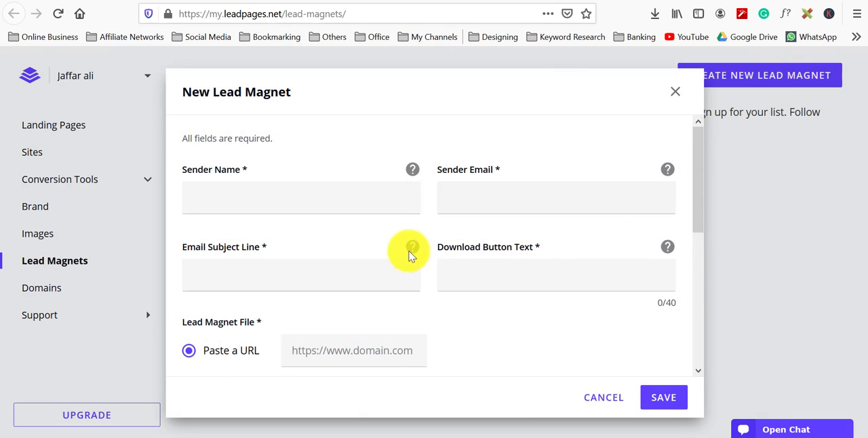
Step: Choose Upload a file as the lead magnet source and enter the sender's name
scroll(335, 244, "down", 3)
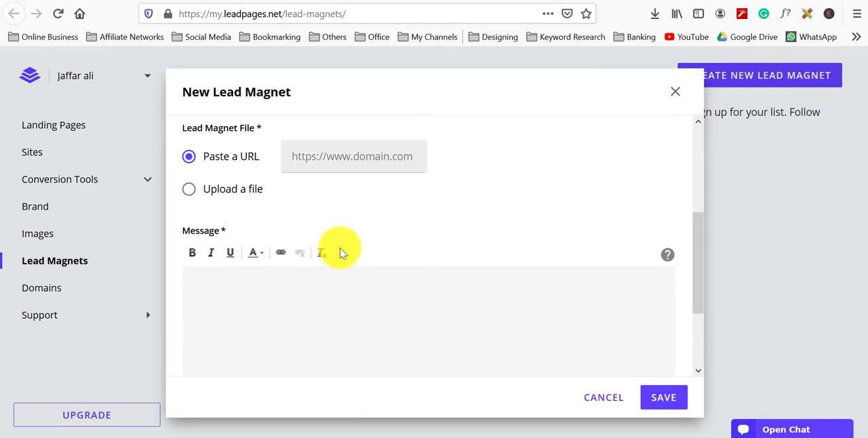
scroll(438, 222, "up", 2)
left_click(252, 322)
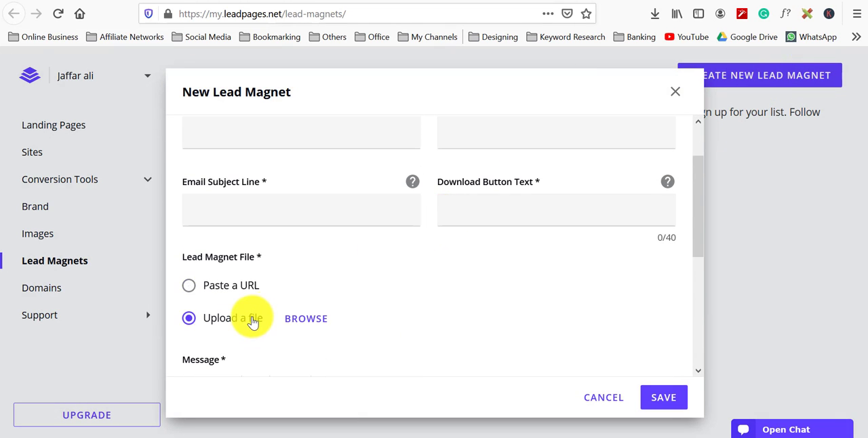
scroll(410, 271, "up", 2)
left_click(327, 208)
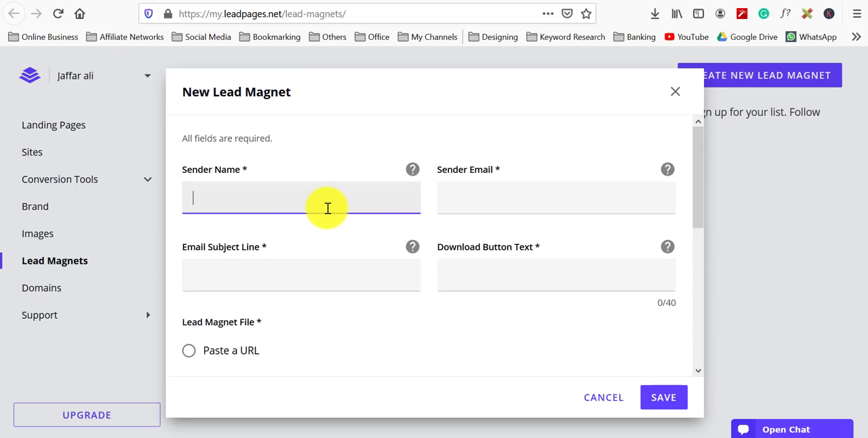
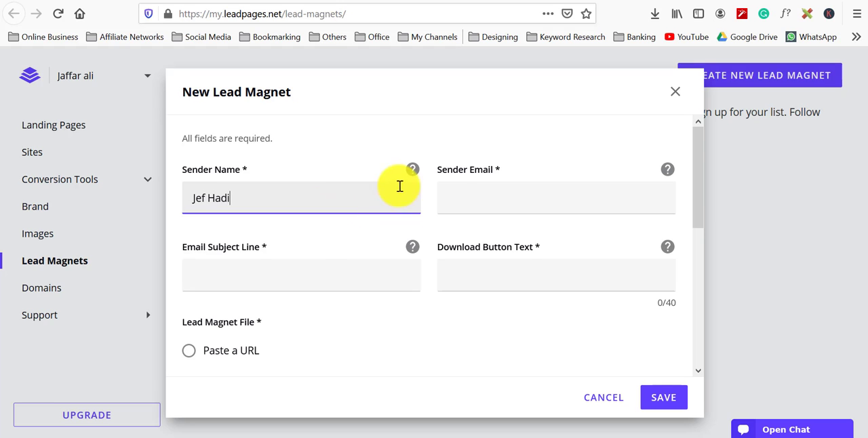
Step: Fill in the sender's e-mail address for the lead magnet
left_click(465, 195)
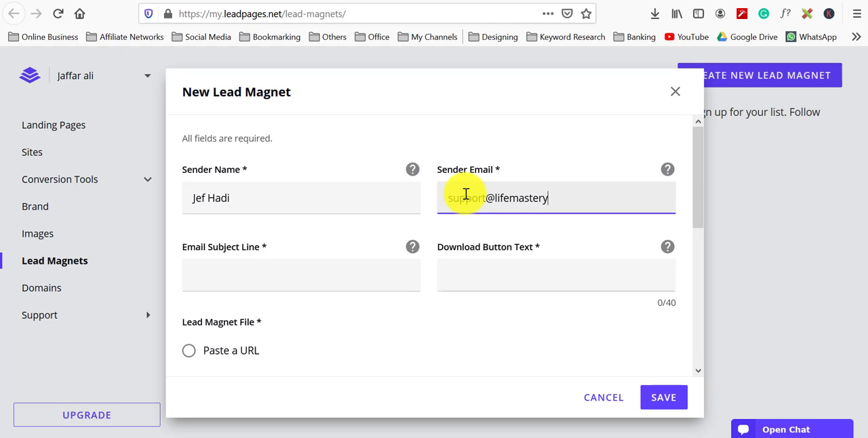
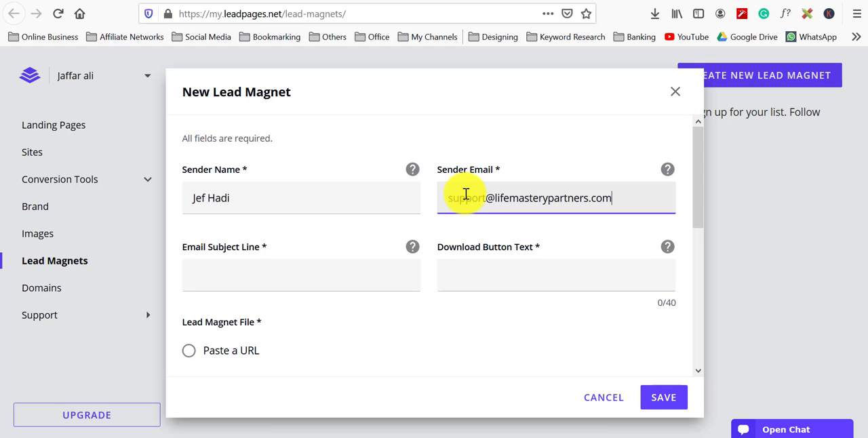
Step: Set the lead magnet's email subject line to "Your Video Course"
left_click(372, 279)
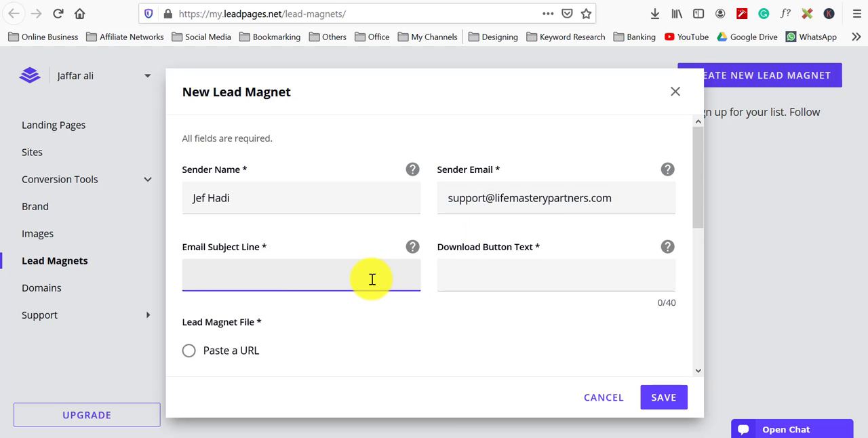
type("Your Video Course")
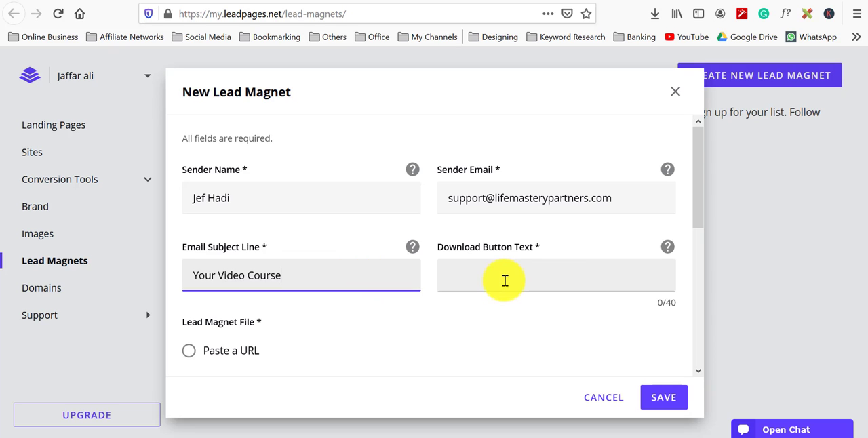
Step: Set the download button text to "Watch Now"
scroll(508, 277, "down", 2)
left_click(520, 202)
type("Watch Now!")
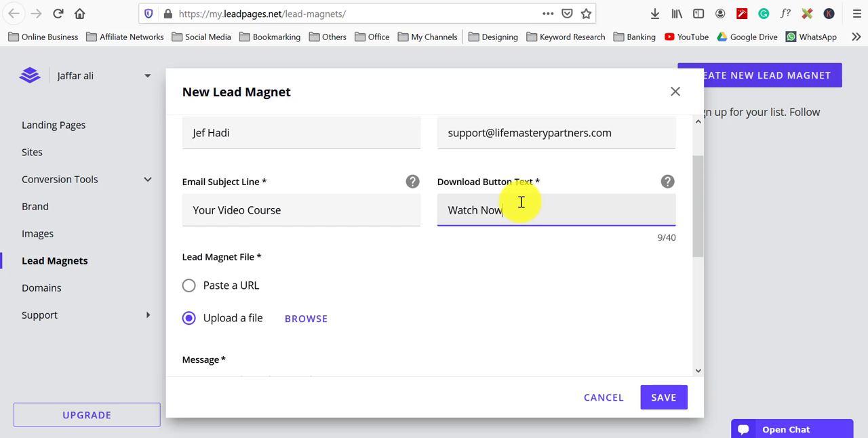
Step: Write the message "Here is your video course to start your affiliate Marketing Blog setup"
scroll(457, 288, "down", 4)
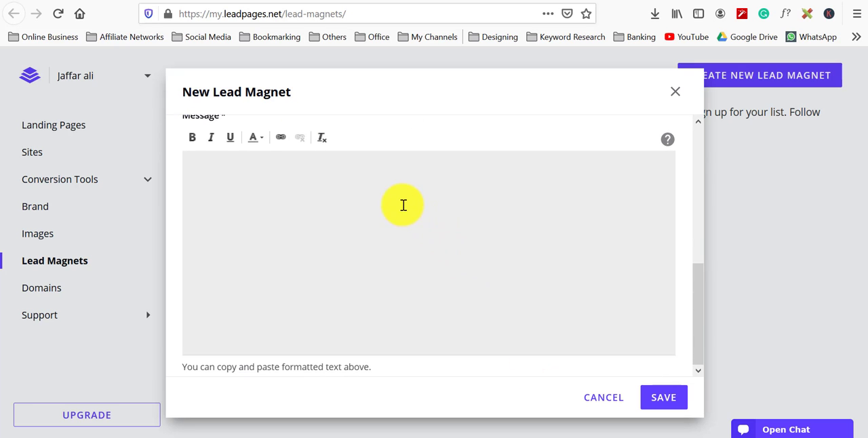
left_click(394, 203)
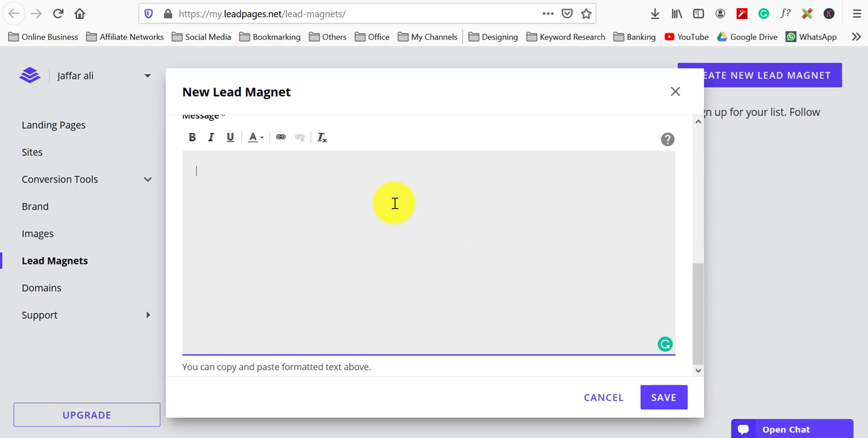
type("Here is your vidoe")
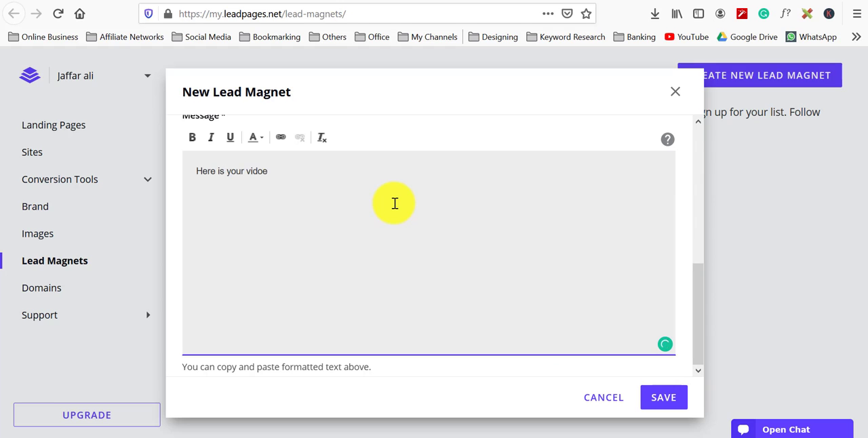
key("BackSpace")
key("BackSpace")
type("eo course to start your affliate")
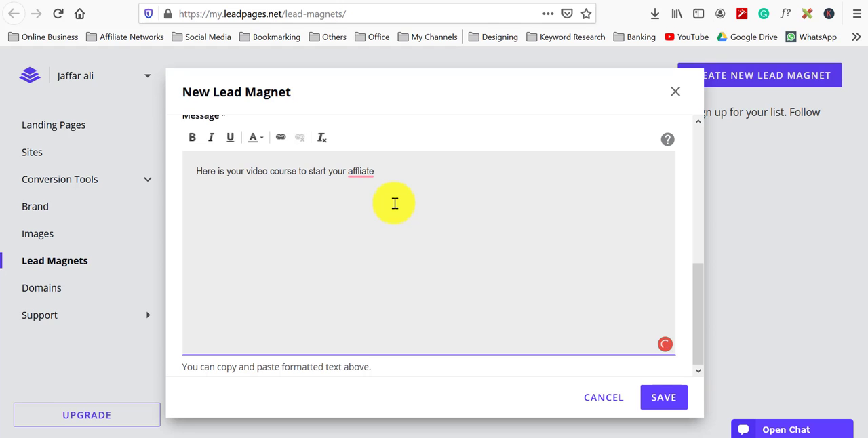
key("BackSpace")
key("BackSpace")
key("BackSpace")
key("BackSpace")
key("BackSpace")
key("BackSpace")
type("iliate Mar")
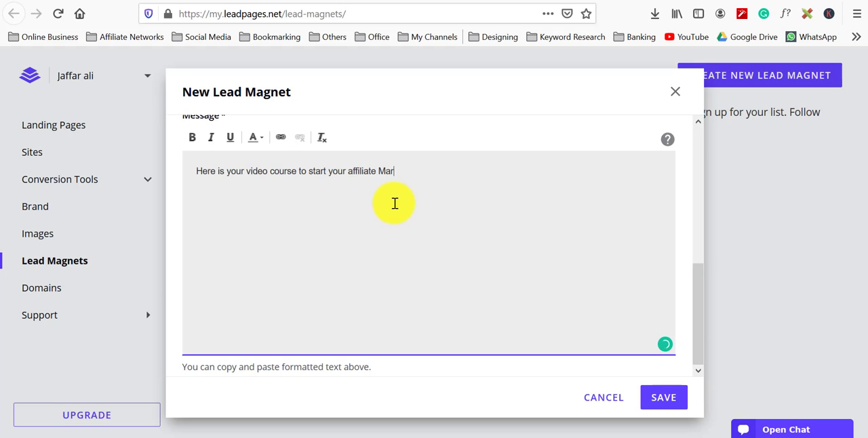
type("tketing Blog setup")
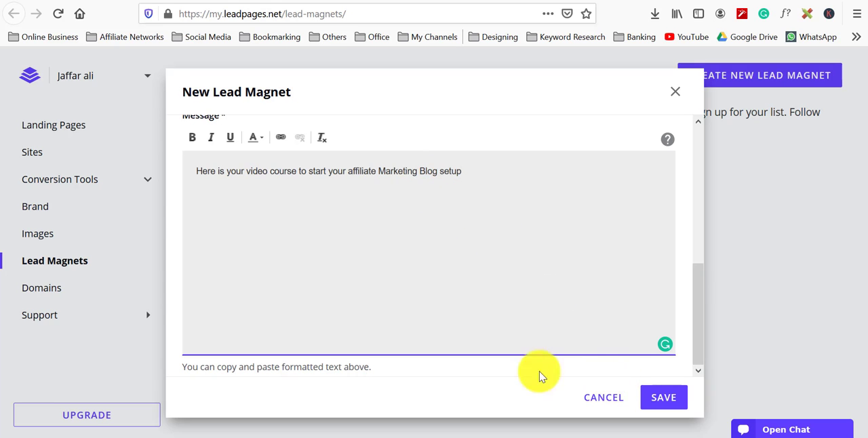
Step: Replace the word "to" with "for" in the message
double_click(305, 171)
type("for")
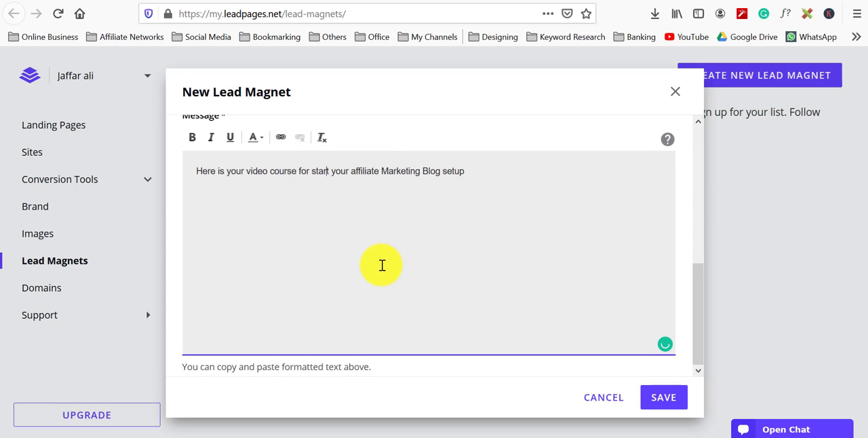
Step: Change "start" to "starting" in the lead magnet message
key("Right")
key("Right")
key("Right")
key("Right")
key("Right")
type("ing")
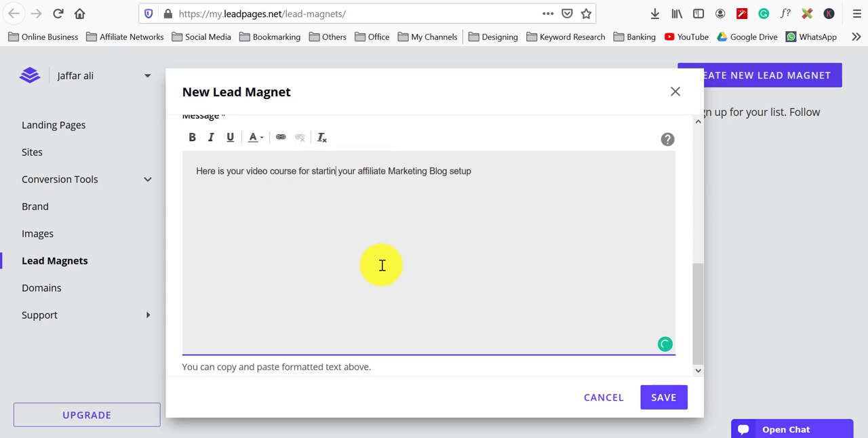
Step: Upload "How to make a wordpress website step by step tutorial.mp4" as the lead magnet file and save the lead magnet
left_click(668, 398)
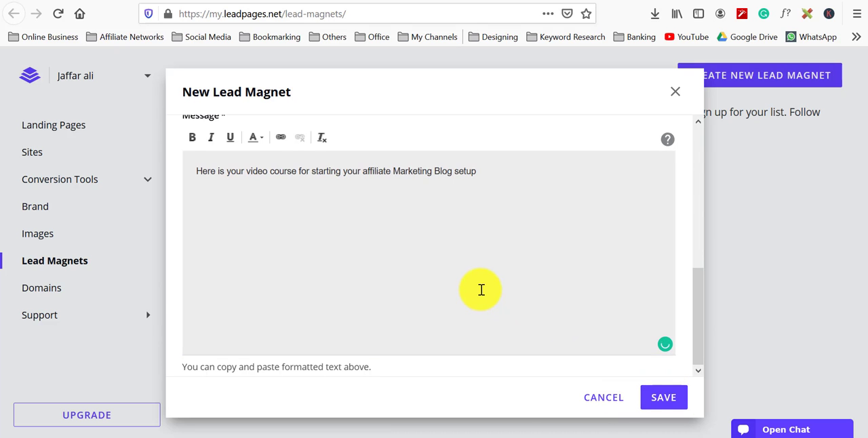
left_click(663, 398)
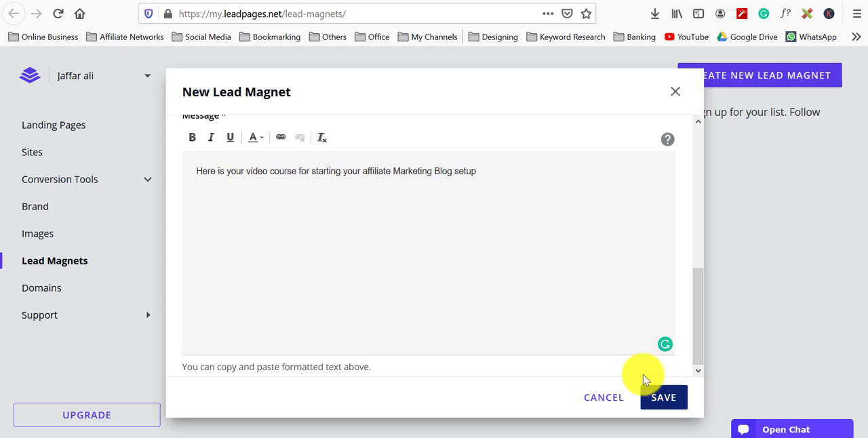
scroll(374, 273, "up", 3)
scroll(255, 308, "down", 1)
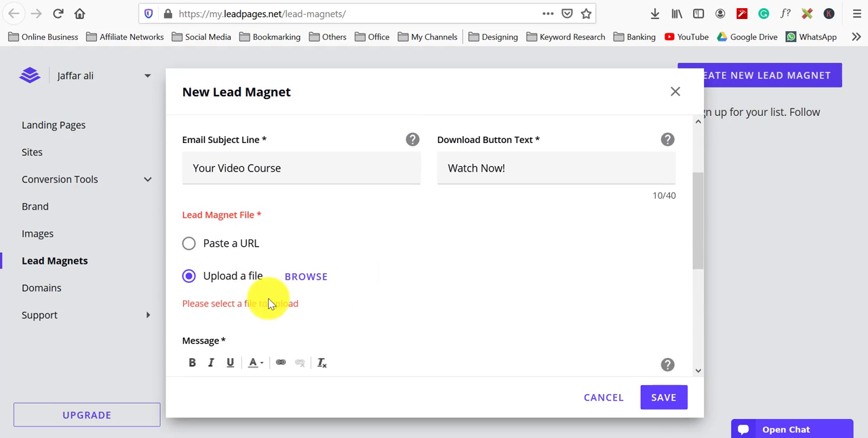
left_click(315, 252)
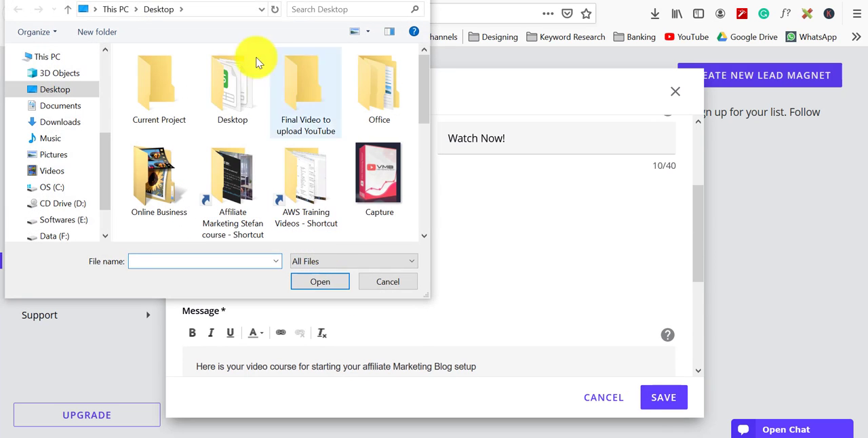
left_click(213, 8)
type("make a wordpress website step by step tutorial")
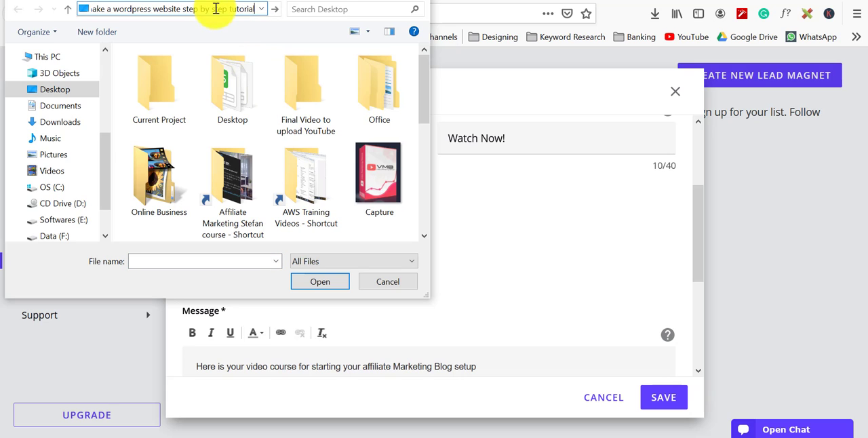
key("Return")
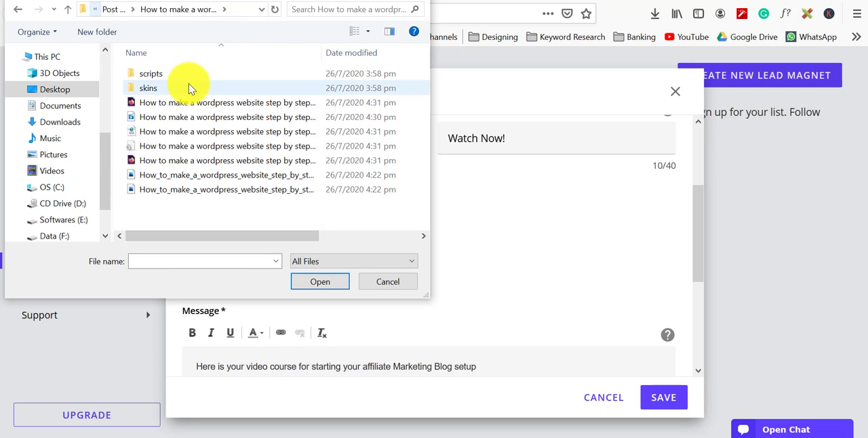
double_click(183, 121)
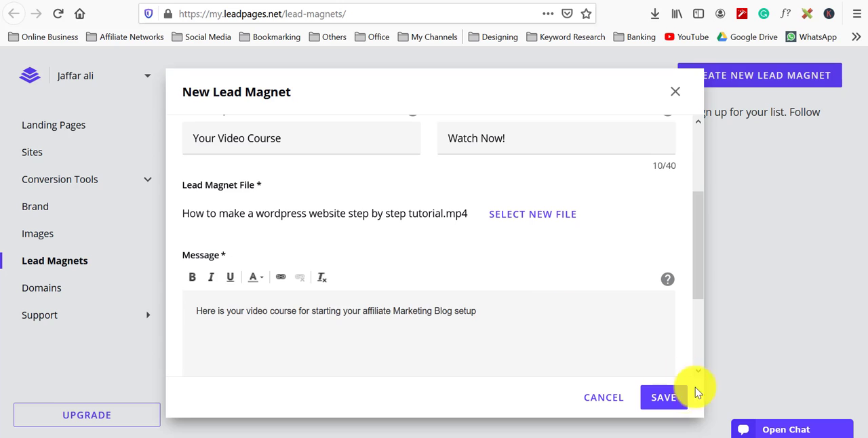
left_click(671, 401)
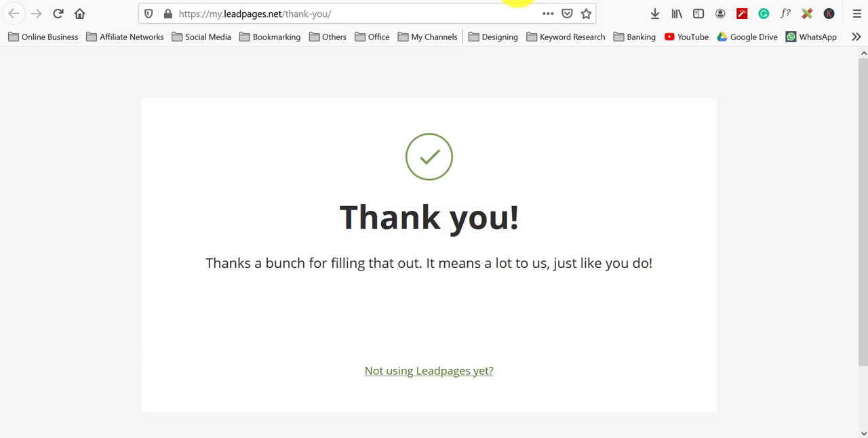
Step: Return to the page editor, refresh the lead magnet list and select "Your Video Course" for the form
left_click(523, 0)
left_click(459, 1)
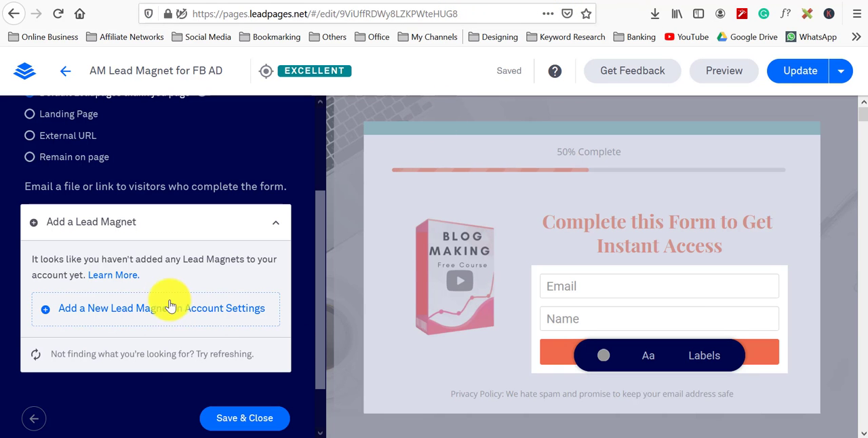
scroll(133, 313, "down", 1)
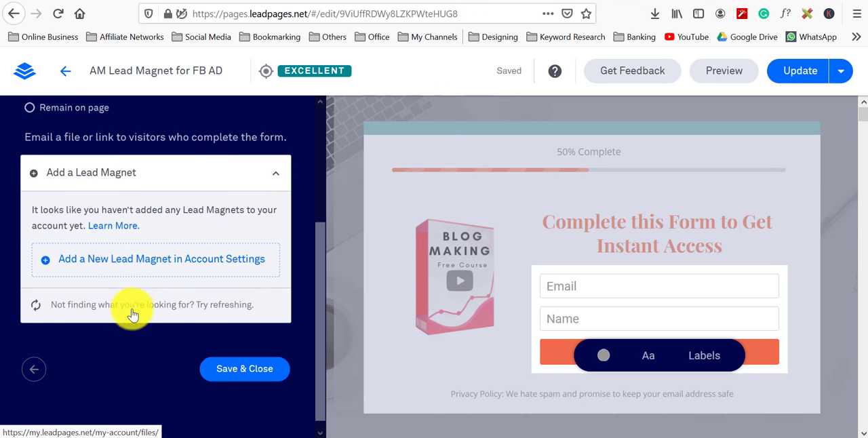
left_click(37, 298)
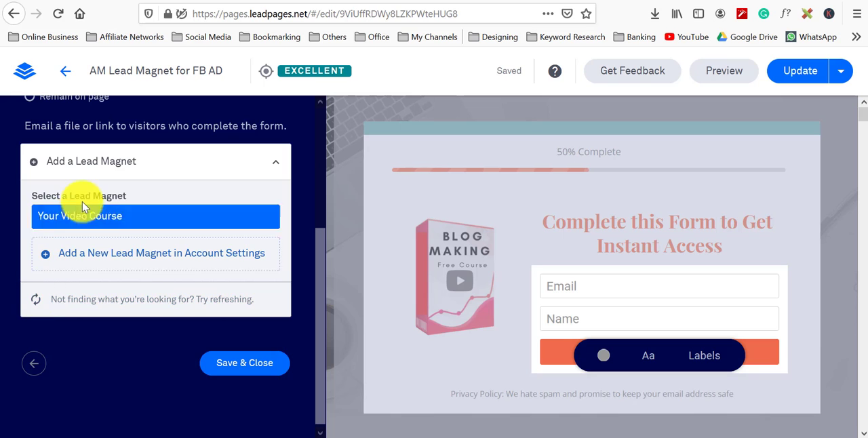
left_click(86, 219)
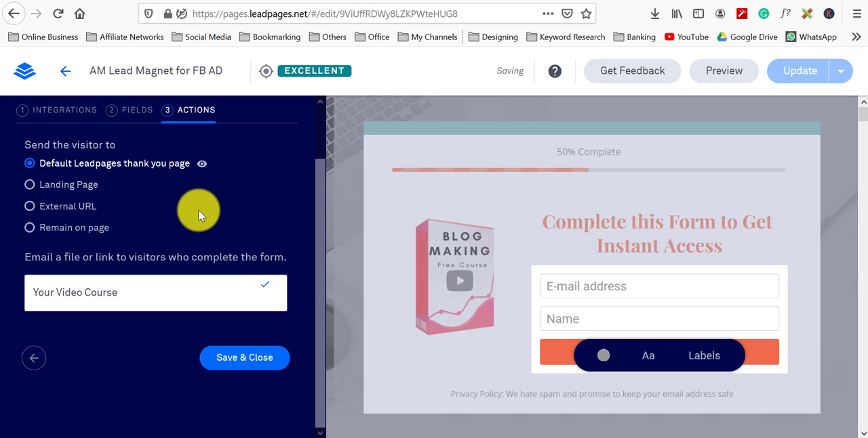
Step: Save and close the form settings, then update the leadpage
left_click(252, 360)
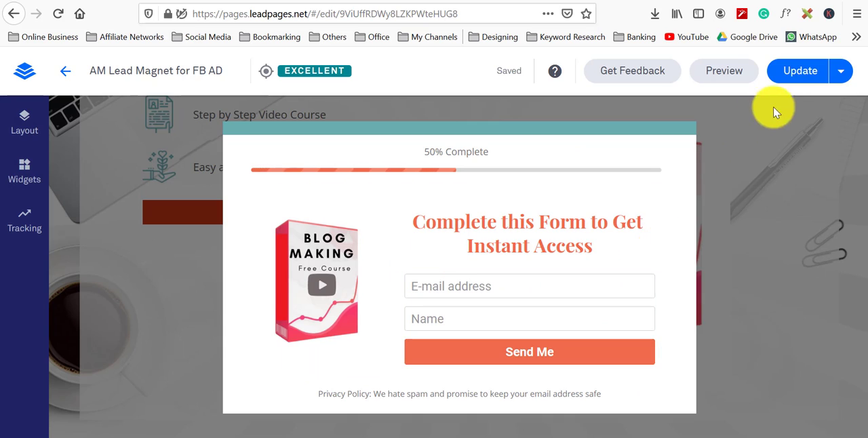
left_click(799, 75)
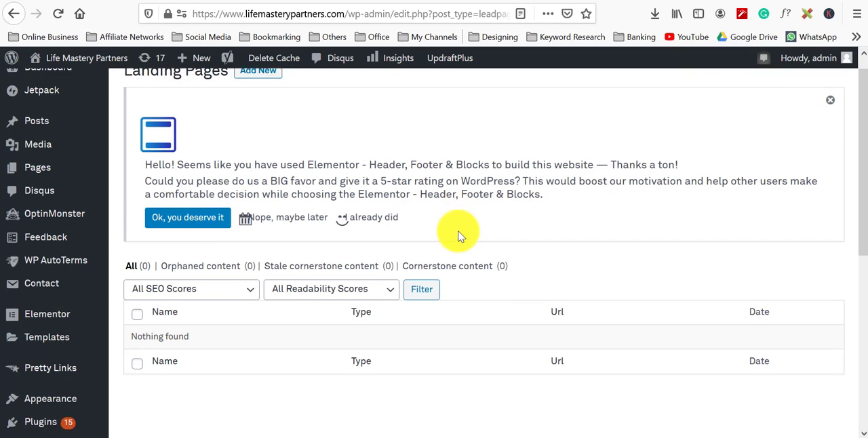
Step: Start adding a new Leadpages landing page in the WordPress dashboard
scroll(430, 229, "down", 3)
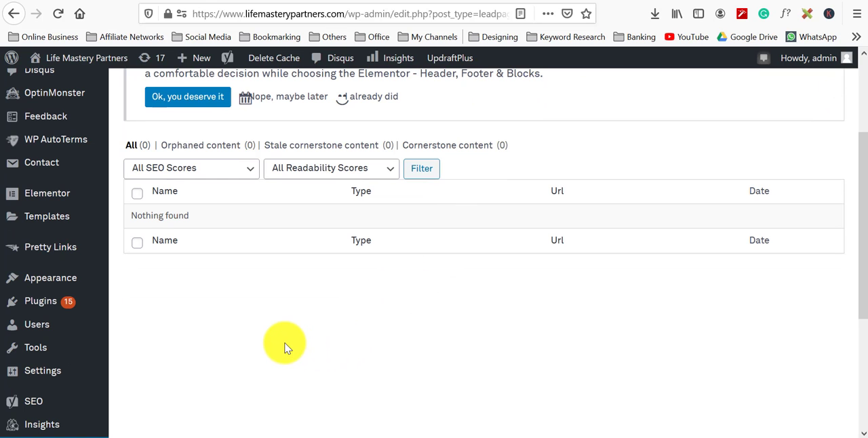
scroll(285, 348, "up", 3)
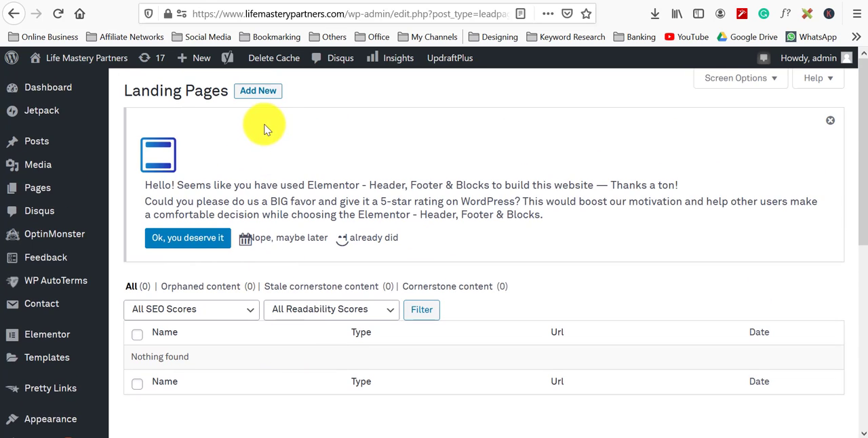
scroll(318, 230, "down", 3)
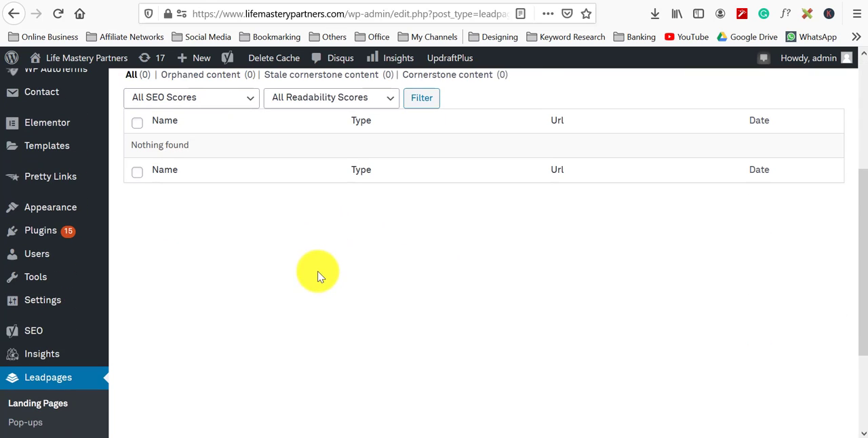
left_click(57, 15)
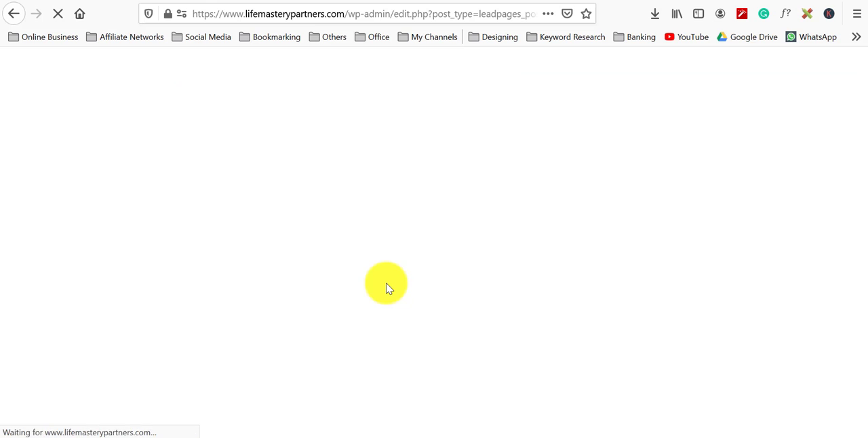
scroll(387, 284, "up", 3)
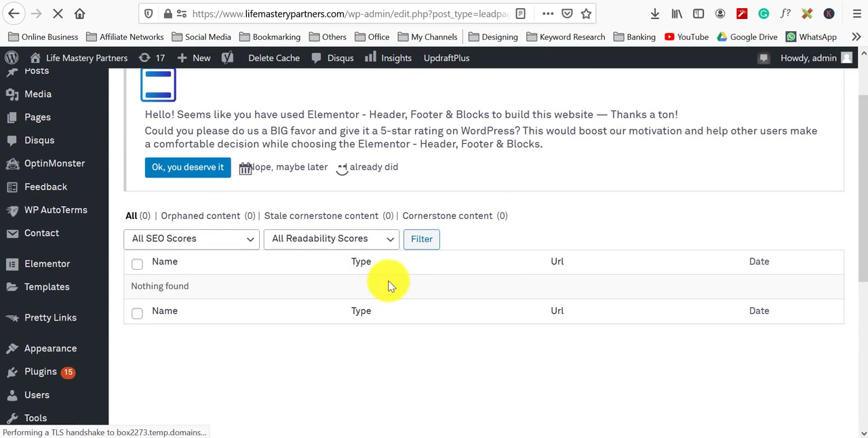
left_click(262, 93)
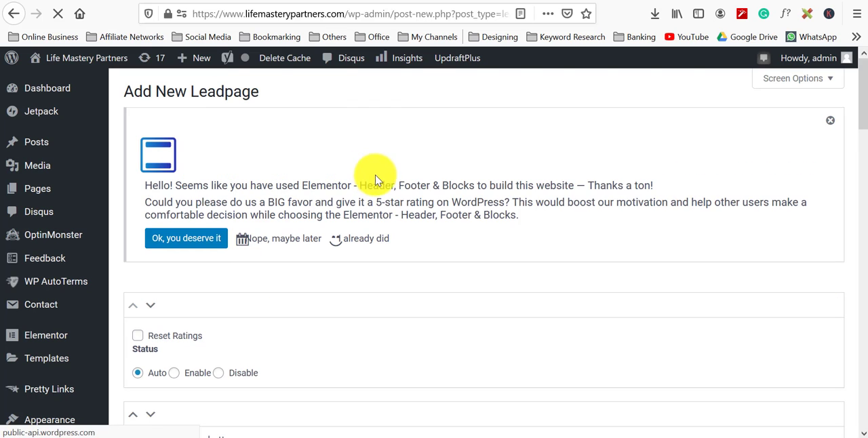
Step: Dismiss the Elementor rating notice on the Add New Leadpage screen
scroll(459, 210, "down", 5)
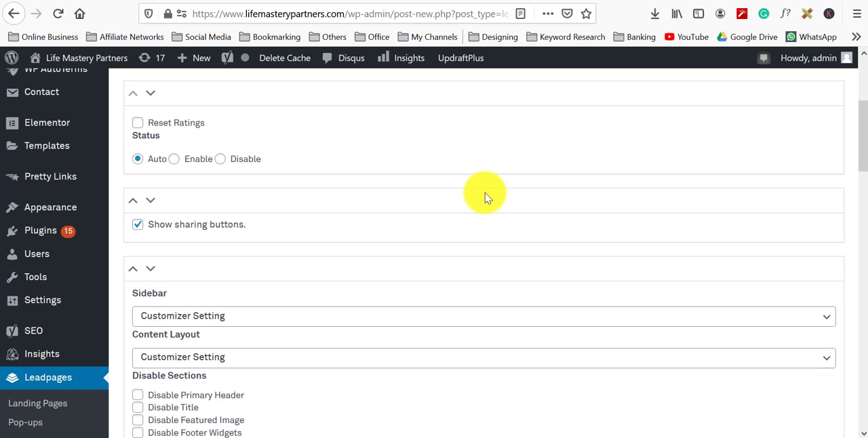
scroll(485, 197, "up", 5)
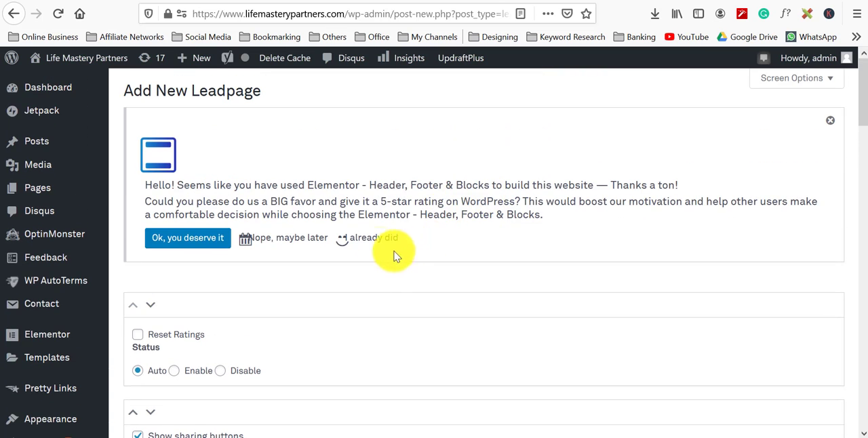
left_click(369, 240)
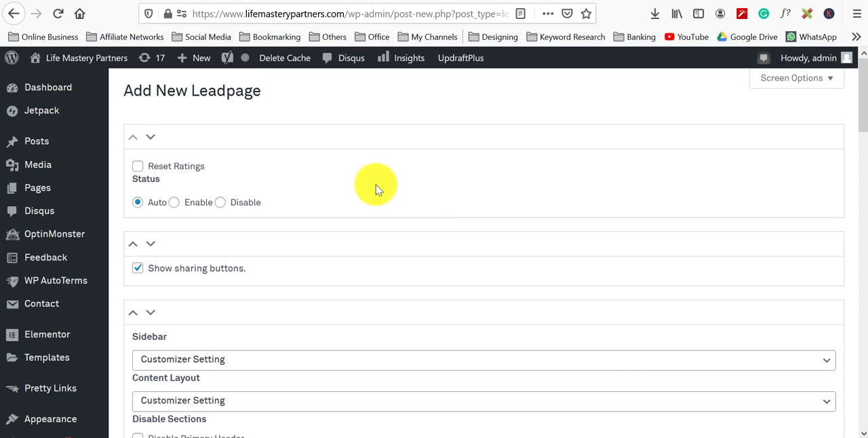
scroll(377, 189, "down", 3)
scroll(376, 190, "down", 3)
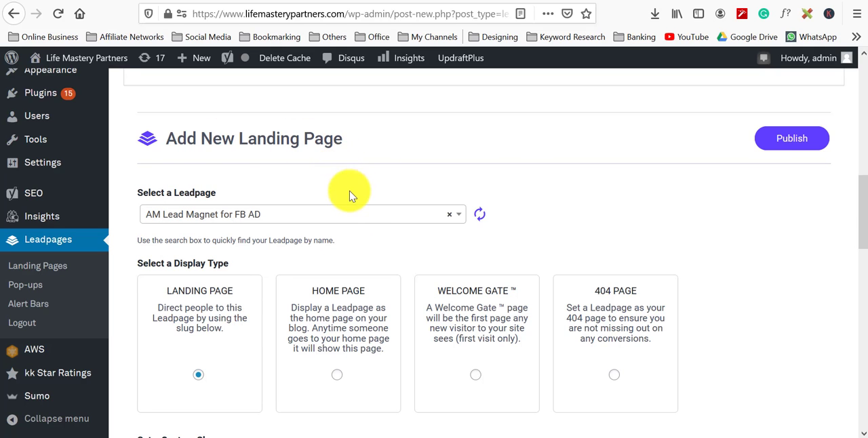
scroll(349, 194, "down", 3)
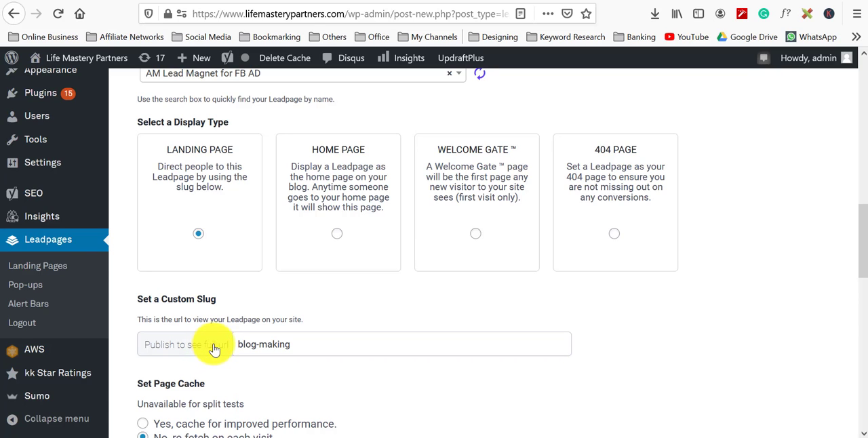
Step: Set the landing page's custom slug to blogmakingvideocourse
left_click(300, 345)
type("-video")
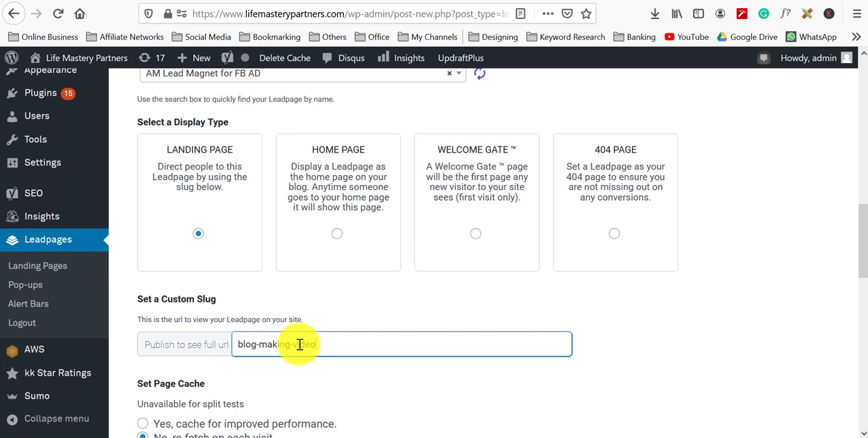
type("course")
left_click(261, 344)
key("BackSpace")
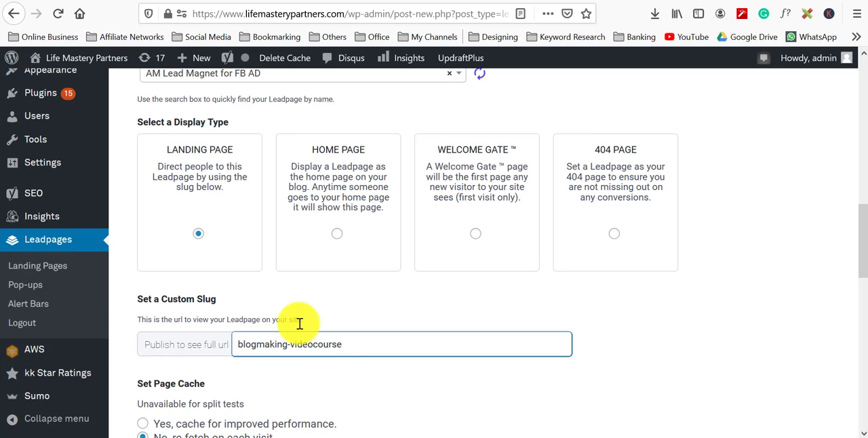
left_click(293, 345)
key("BackSpace")
Step: Choose to cache the page for improved performance and publish the landing page
scroll(351, 306, "down", 3)
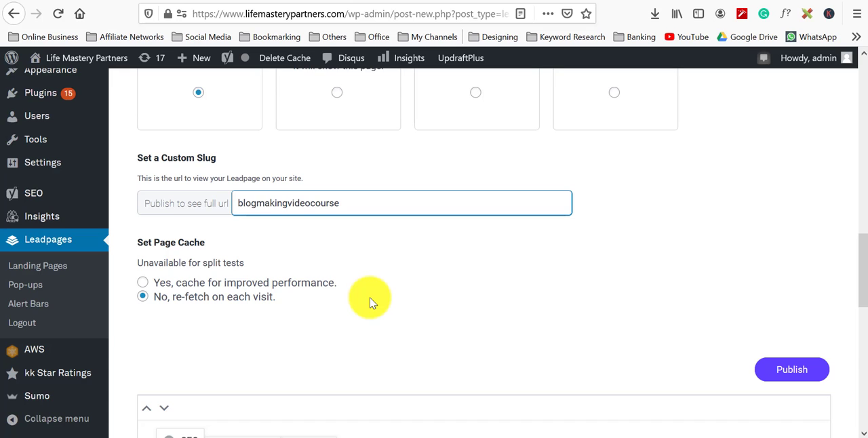
left_click(142, 285)
scroll(610, 329, "up", 3)
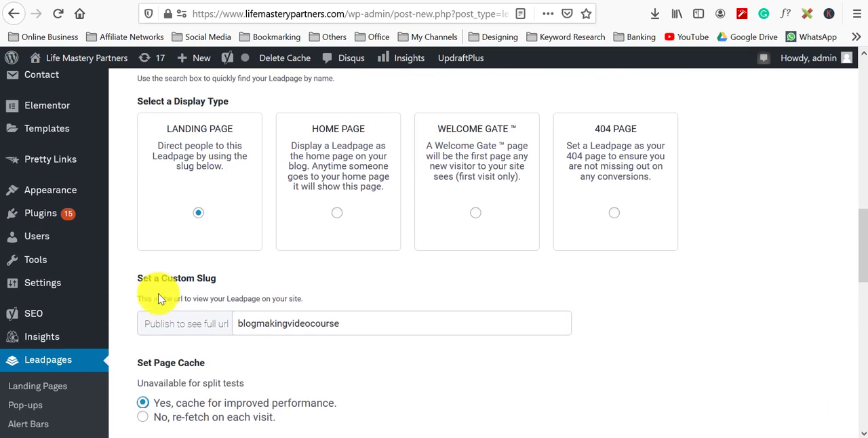
scroll(161, 299, "up", 1)
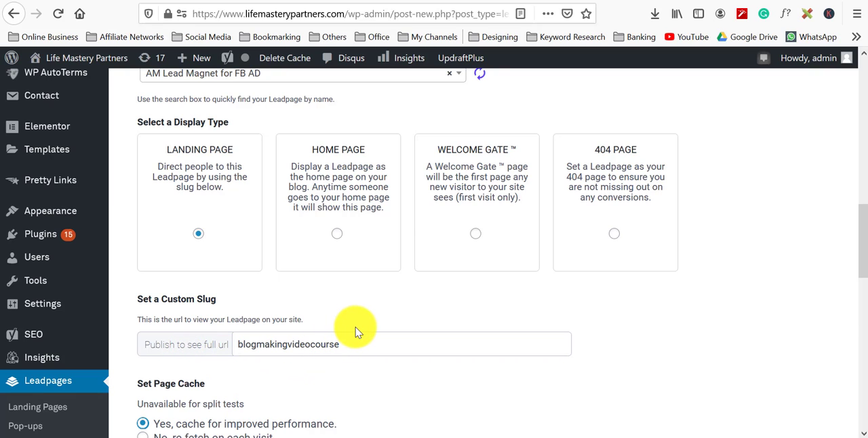
left_click_drag(218, 348, 213, 349)
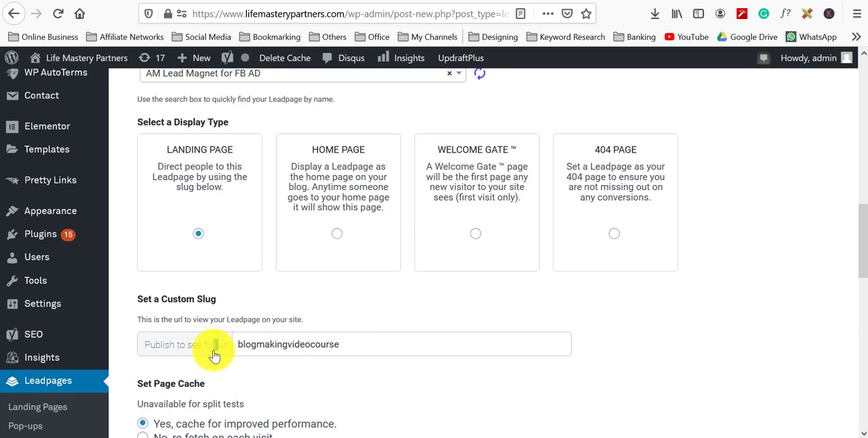
left_click(188, 349)
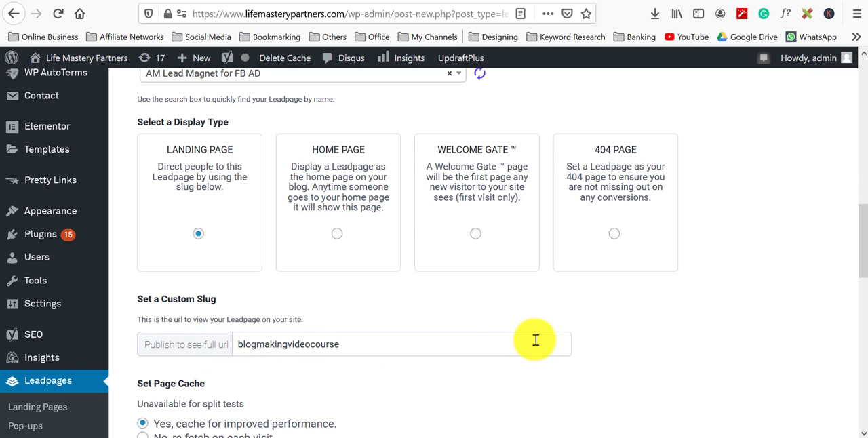
scroll(535, 340, "down", 3)
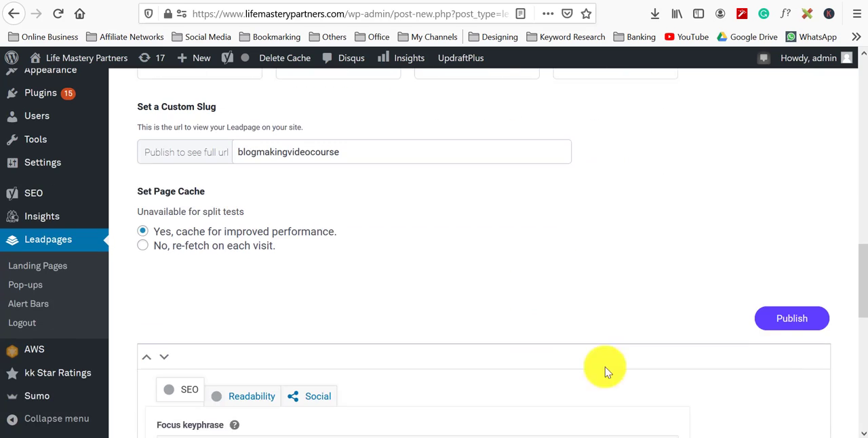
left_click(784, 305)
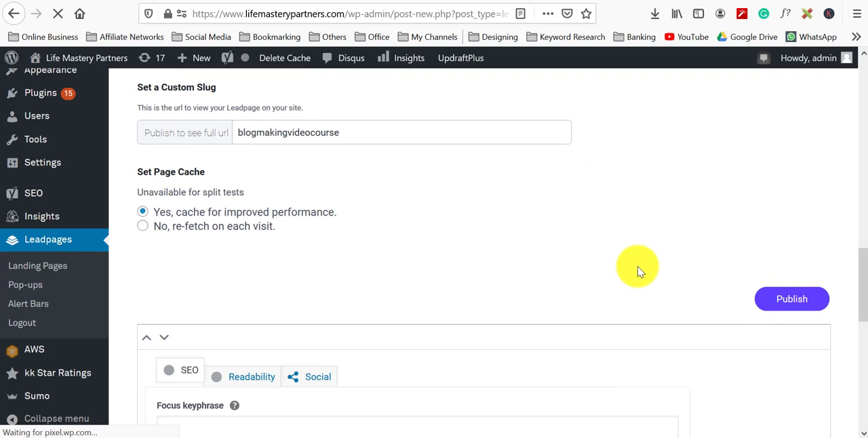
Step: Scroll through the published leadpage's edit screen and select its custom slug text
scroll(614, 271, "up", 4)
scroll(614, 275, "up", 2)
scroll(615, 277, "up", 6)
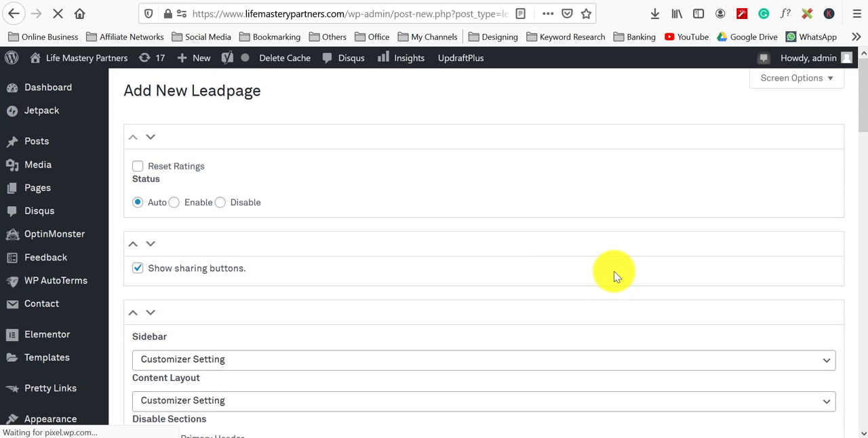
scroll(522, 285, "down", 12)
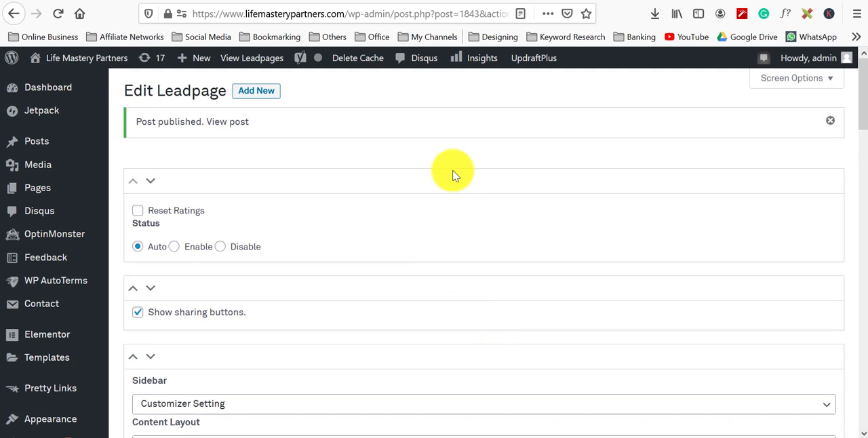
scroll(455, 174, "down", 15)
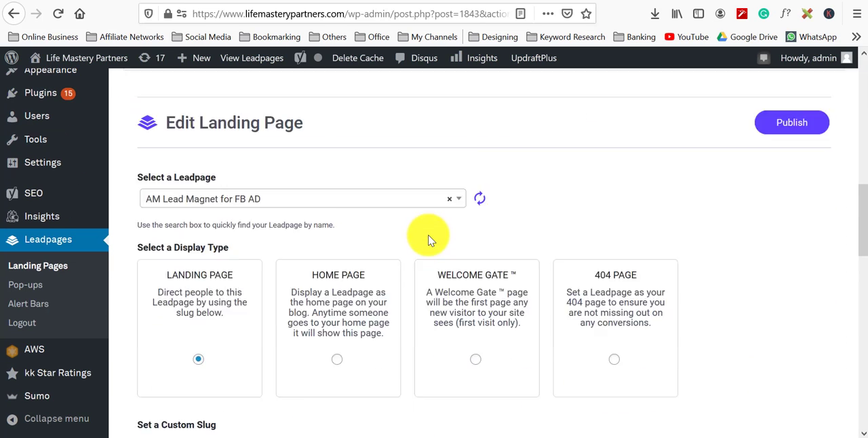
scroll(450, 253, "down", 2)
scroll(449, 254, "up", 5)
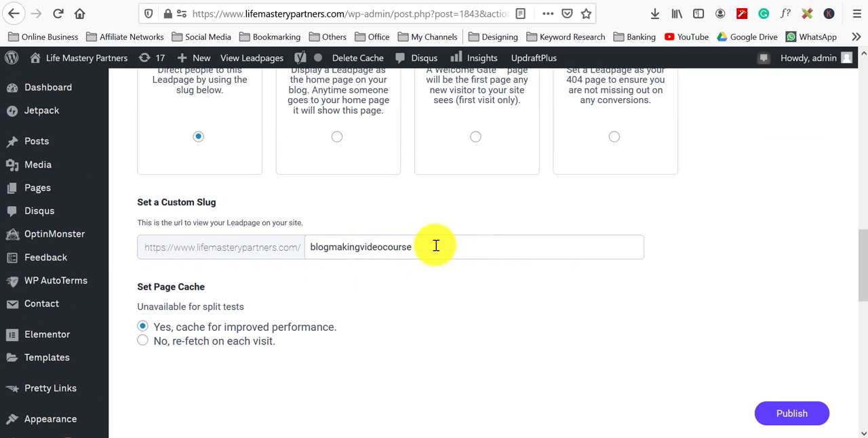
left_click_drag(437, 252, 180, 248)
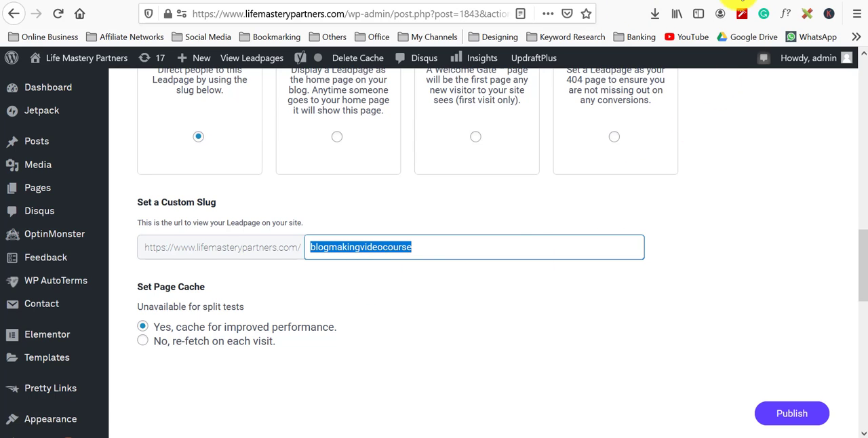
Step: Open a new tab and visit the site's blogmakingvideocourse landing page
left_click(739, 0)
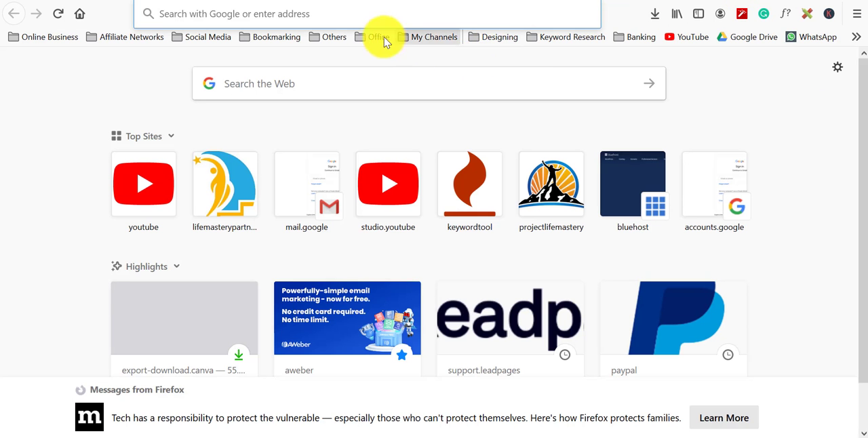
left_click(346, 12)
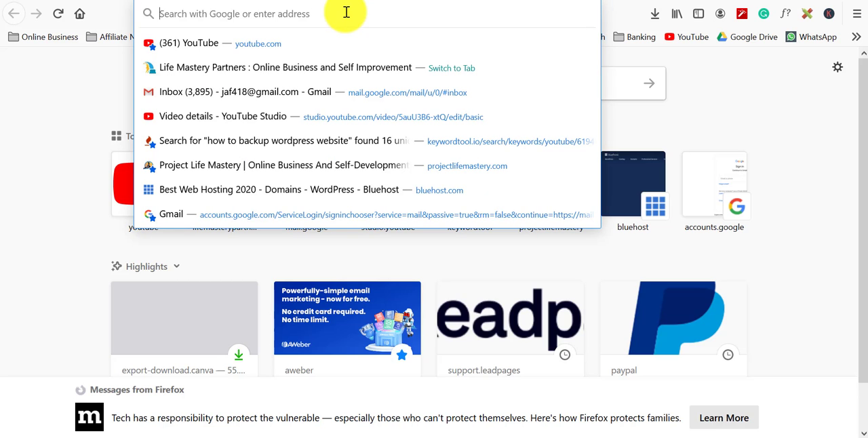
type("life")
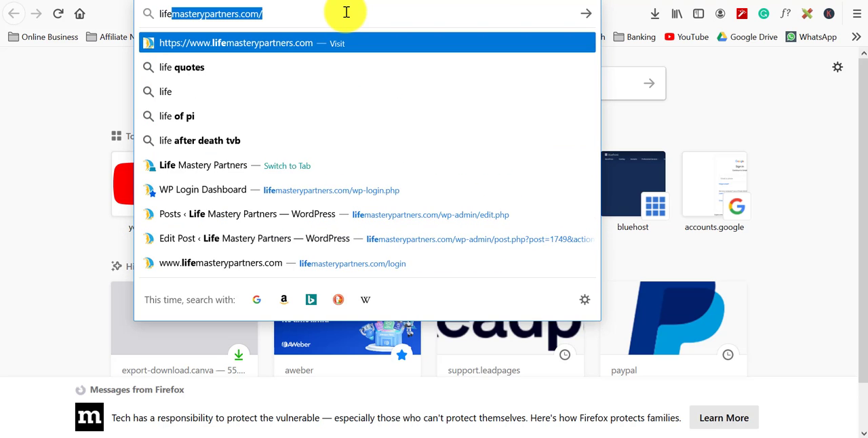
key("End")
type("blogmakingvid")
key("Return")
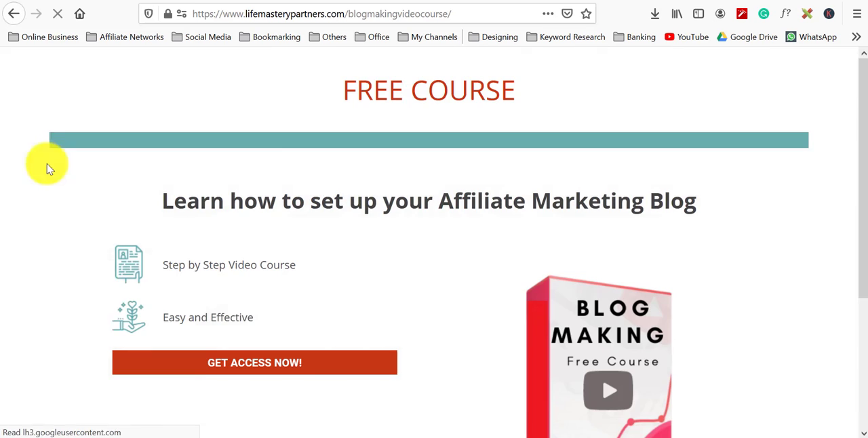
Step: Open the opt-in form on the live landing page and submit it with a test e-mail address and name
scroll(423, 231, "down", 3)
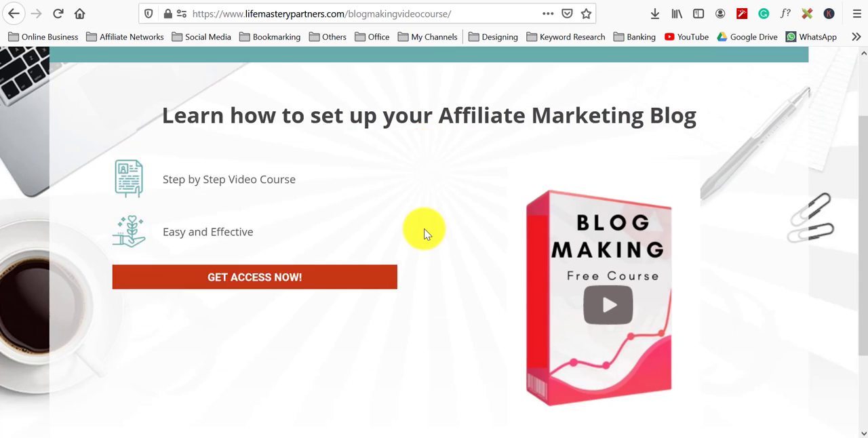
scroll(413, 227, "up", 3)
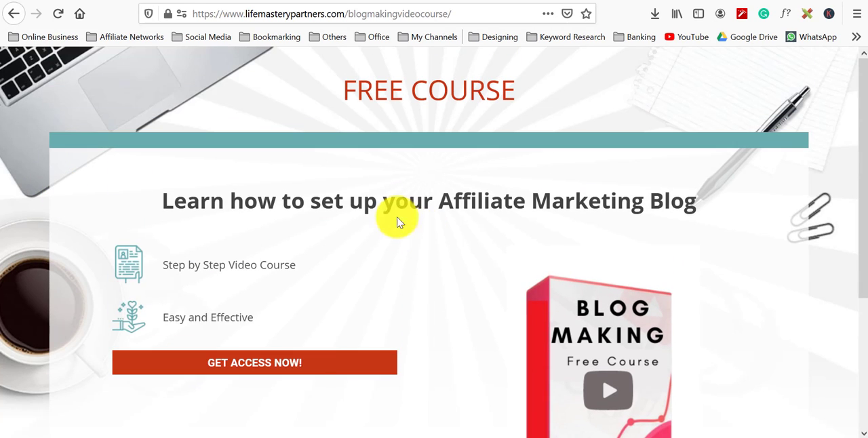
left_click(265, 361)
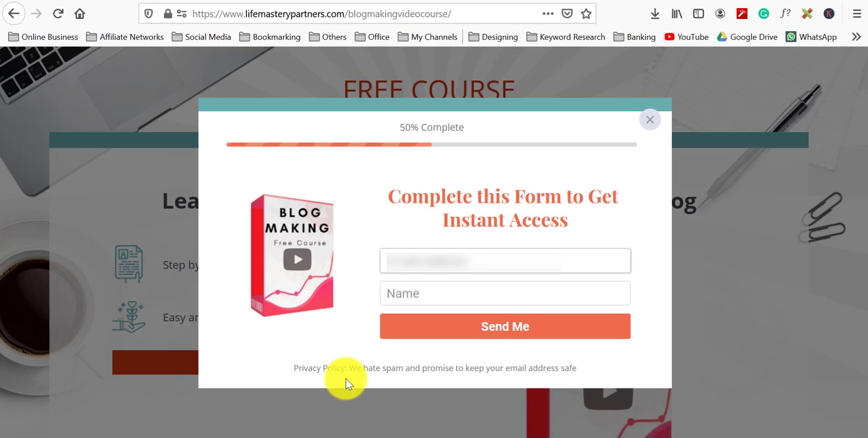
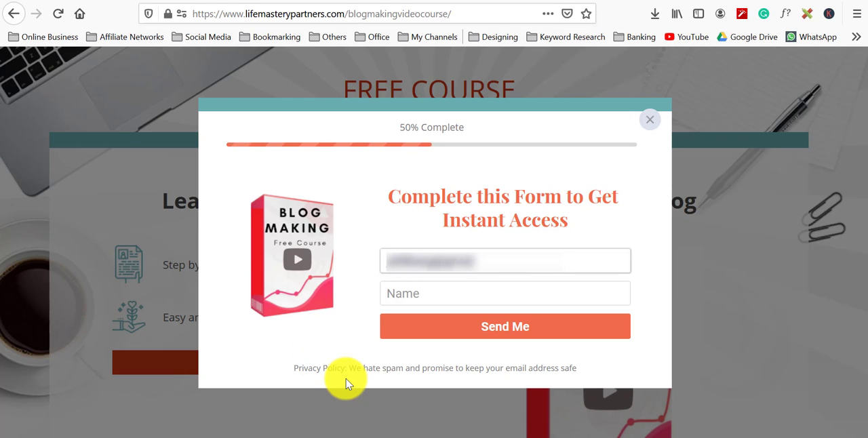
key("Tab")
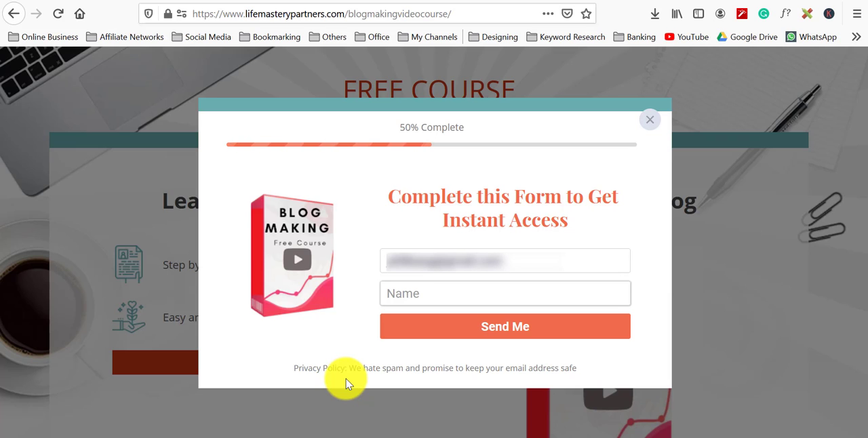
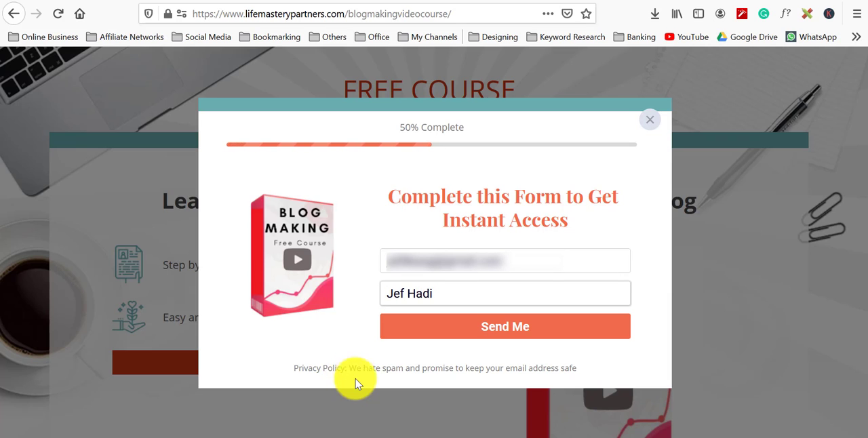
left_click(508, 332)
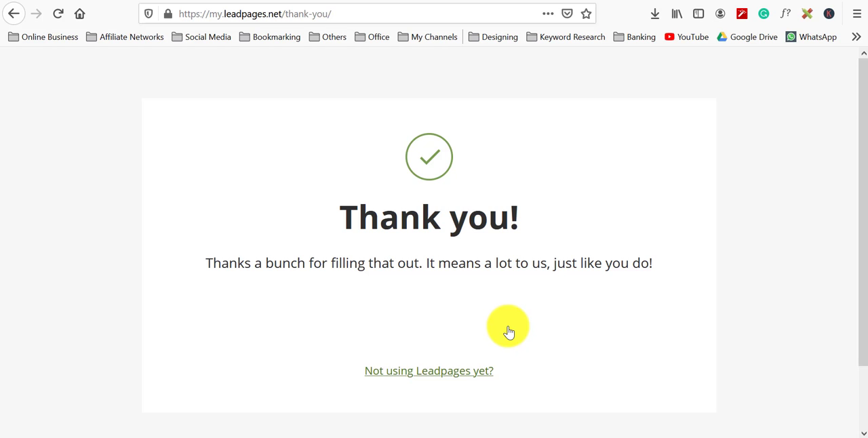
Step: Check the AWeber list's subscribers for the new test sign-up
left_click(642, 0)
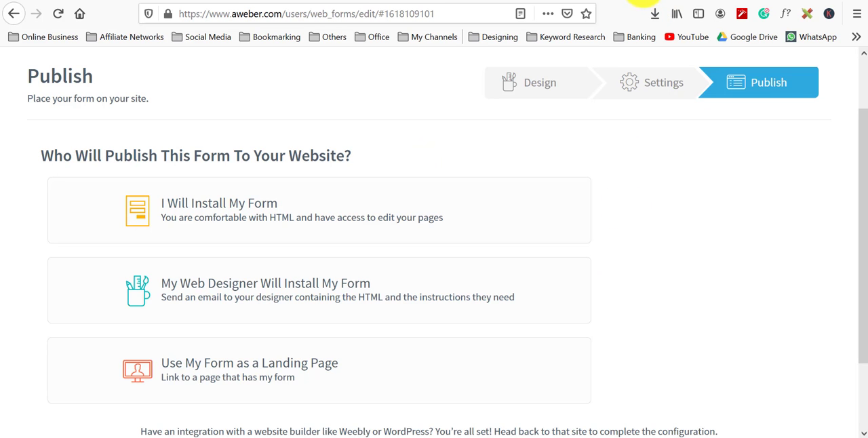
scroll(533, 223, "up", 2)
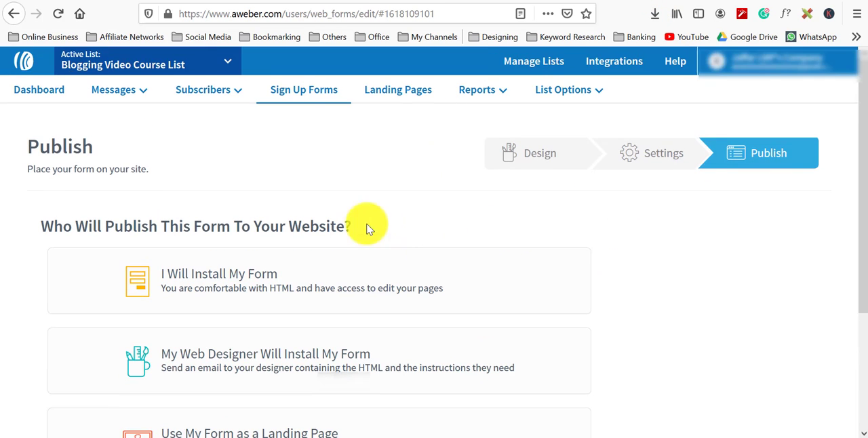
left_click(204, 99)
left_click(208, 120)
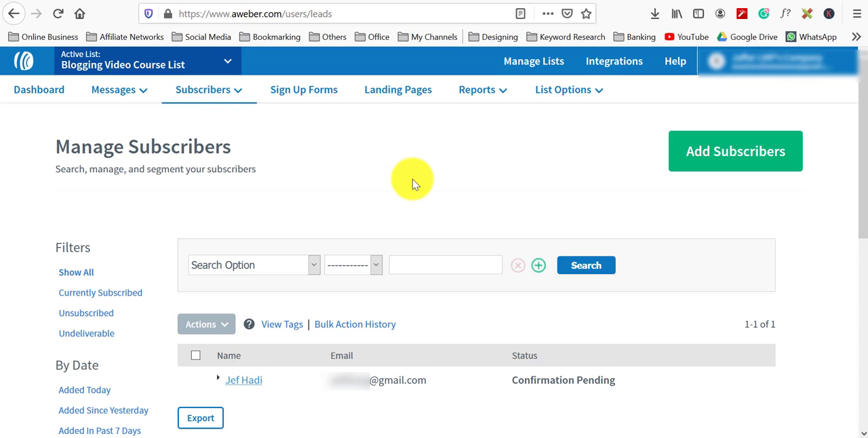
scroll(413, 180, "down", 2)
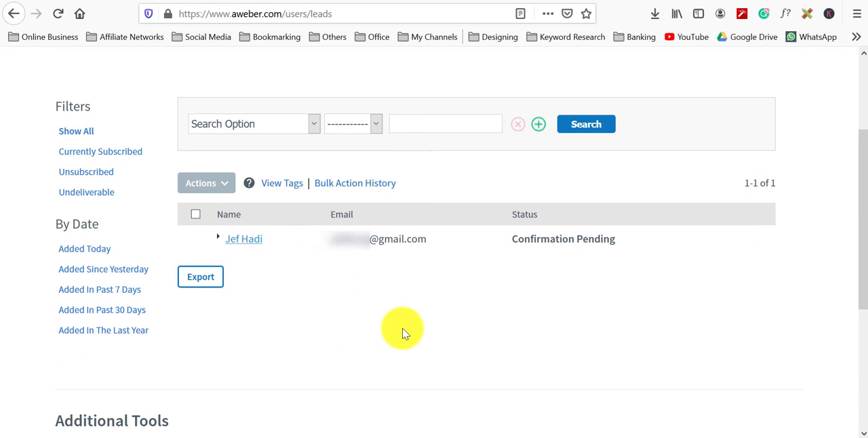
scroll(402, 332, "up", 2)
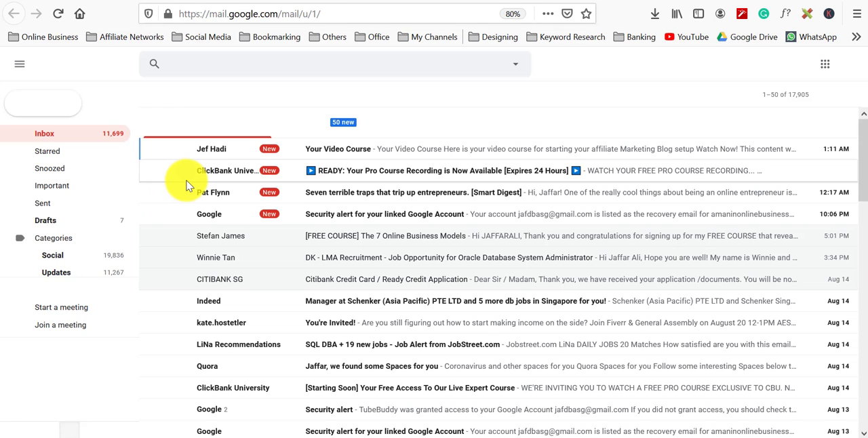
Step: Open the Your Video Course e-mail, download the course video through its Watch Now button, and return to the inbox
left_click(375, 150)
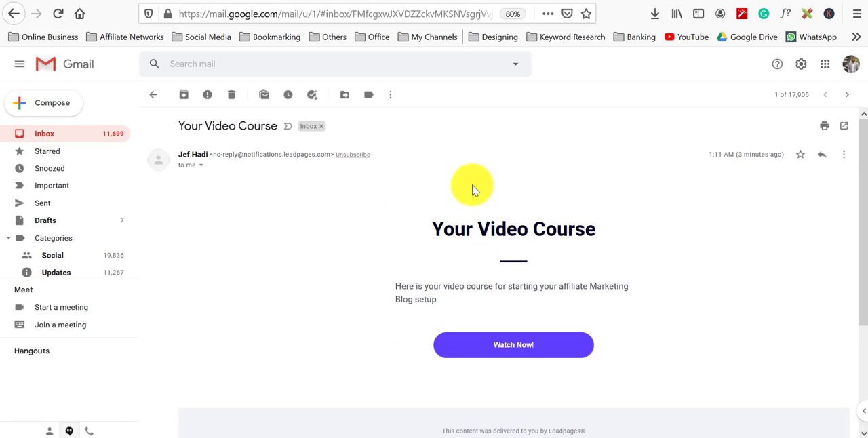
left_click(542, 353)
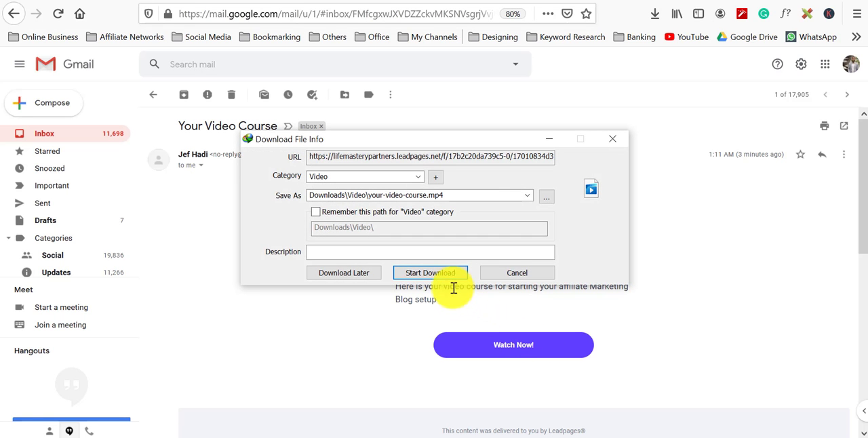
left_click(434, 273)
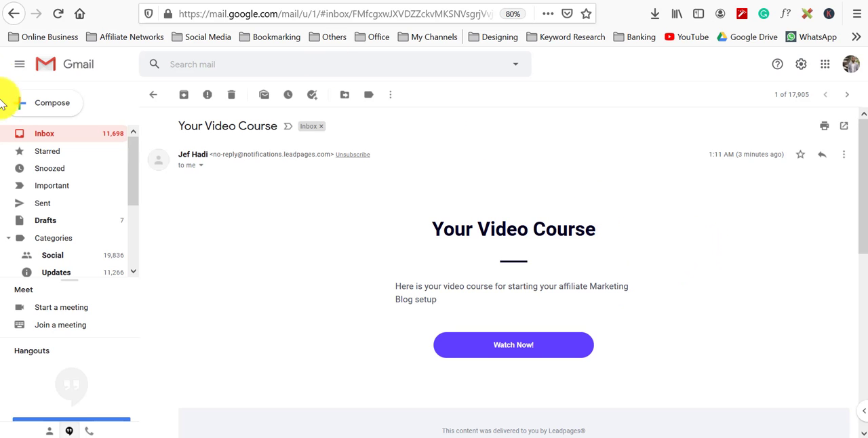
left_click(55, 137)
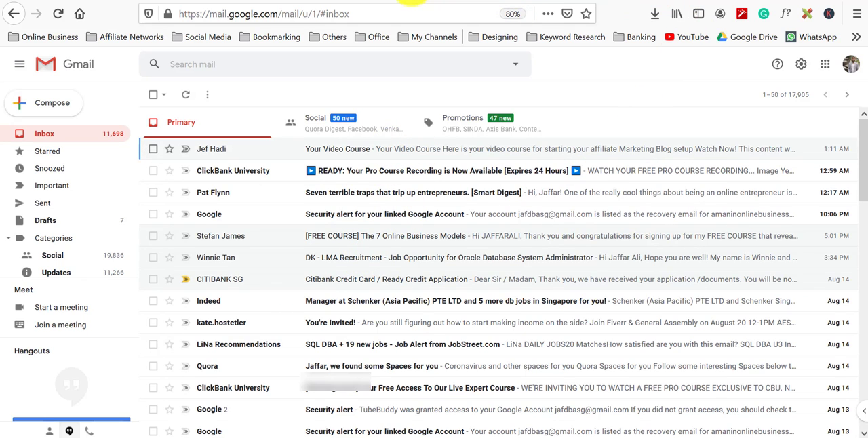
Step: Review the test subscriber entry in the AWeber subscriber list again
left_click(412, 0)
scroll(385, 344, "down", 2)
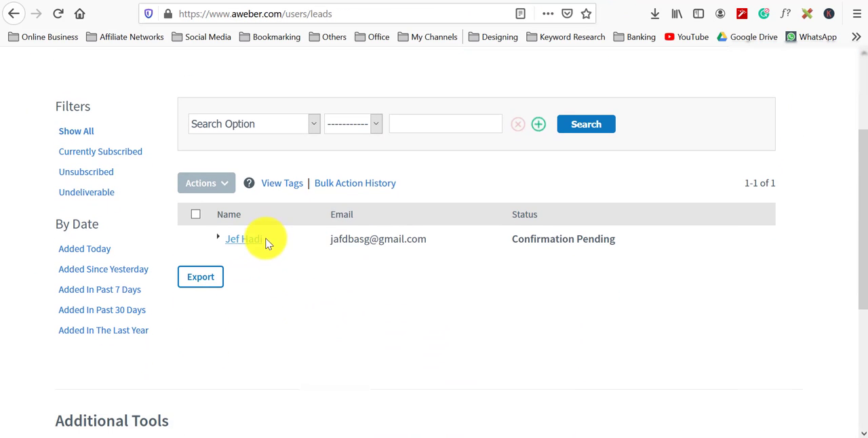
scroll(393, 281, "up", 2)
Step: Switch to the Leadpages landing page templates and search them for thank you
left_click(57, 14)
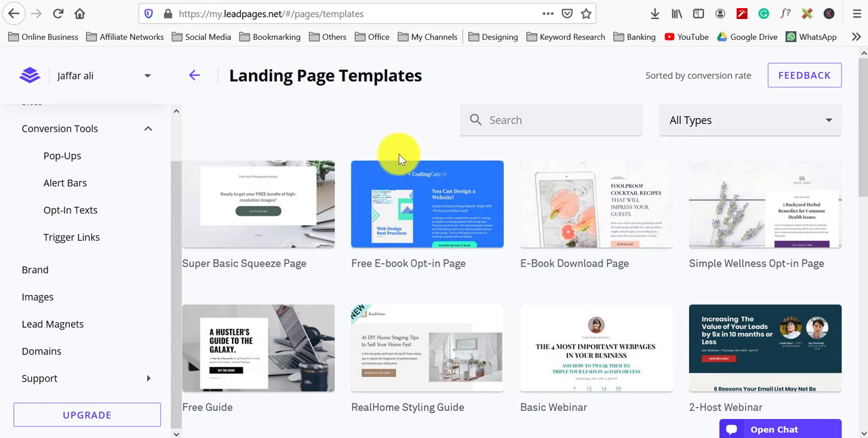
mouse_move(384, 166)
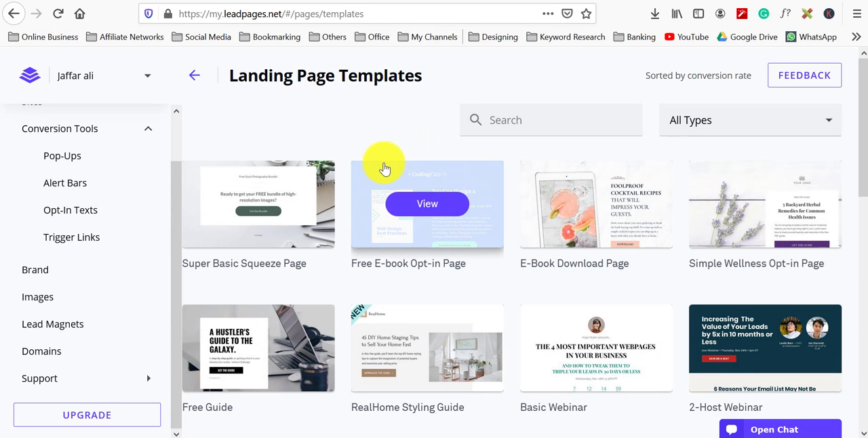
scroll(383, 168, "down", 2)
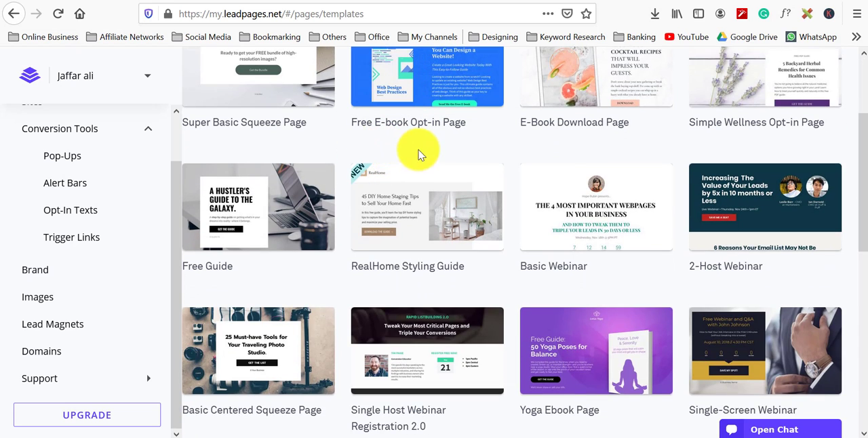
scroll(478, 168, "up", 2)
left_click(522, 119)
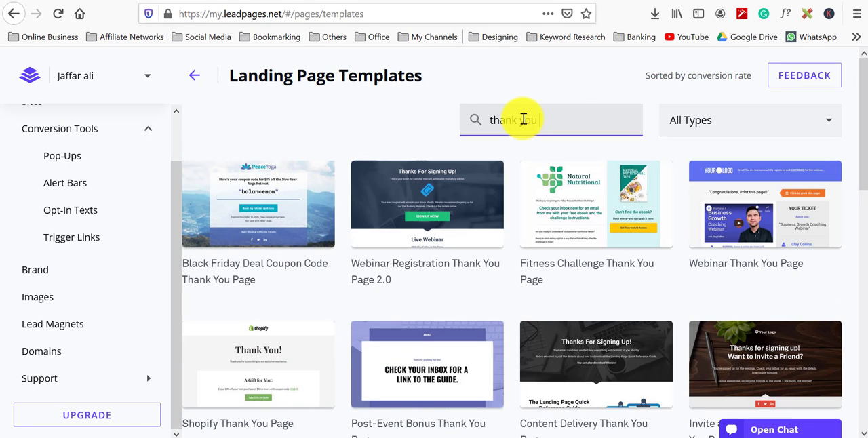
Step: Browse the thank-you templates and preview the Super Basic Squeeze Thank You Page
mouse_move(527, 169)
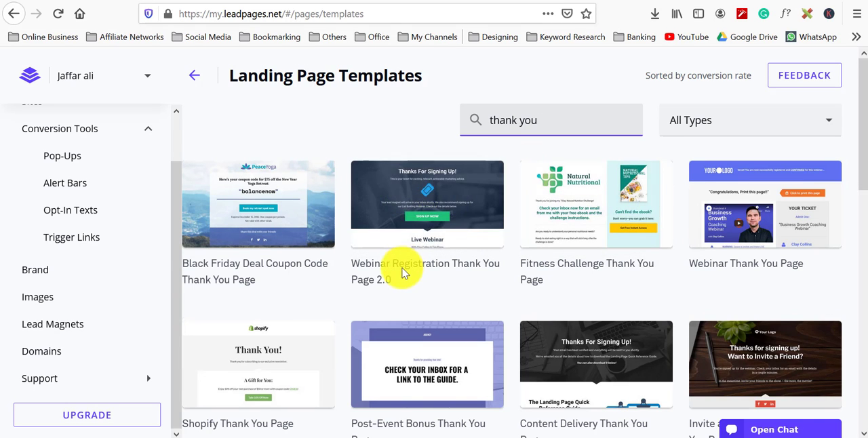
scroll(401, 271, "down", 2)
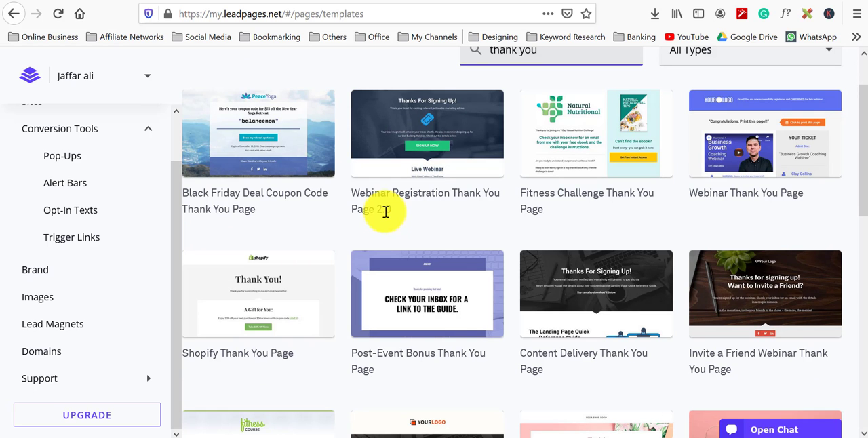
scroll(385, 212, "down", 5)
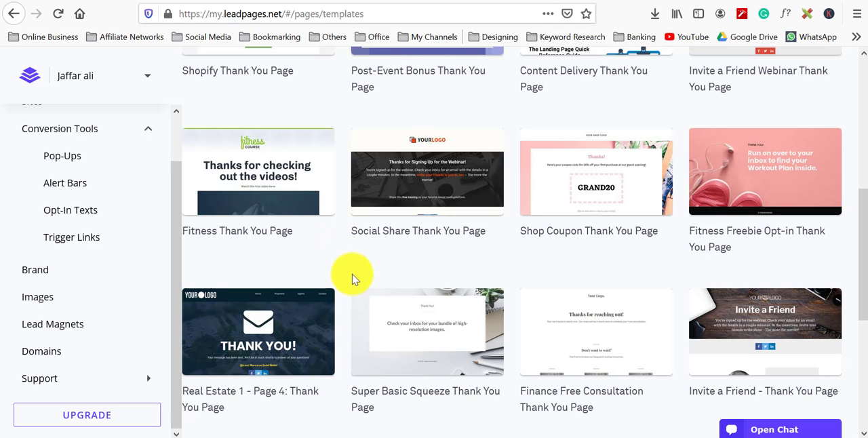
left_click(434, 333)
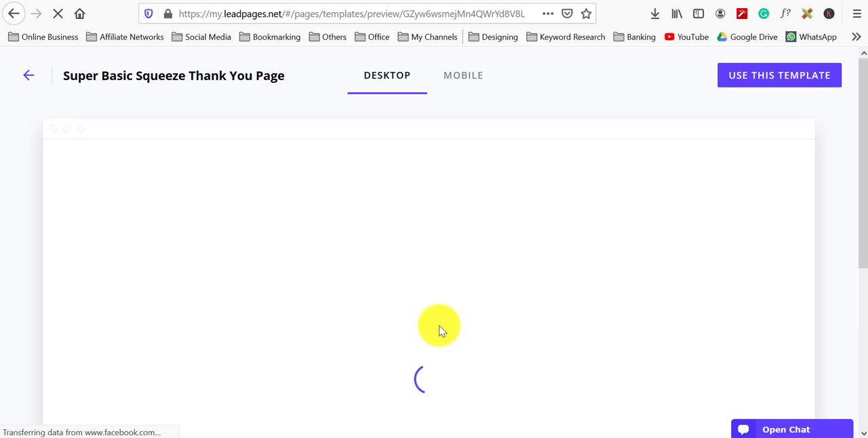
scroll(402, 265, "down", 1)
scroll(405, 267, "down", 1)
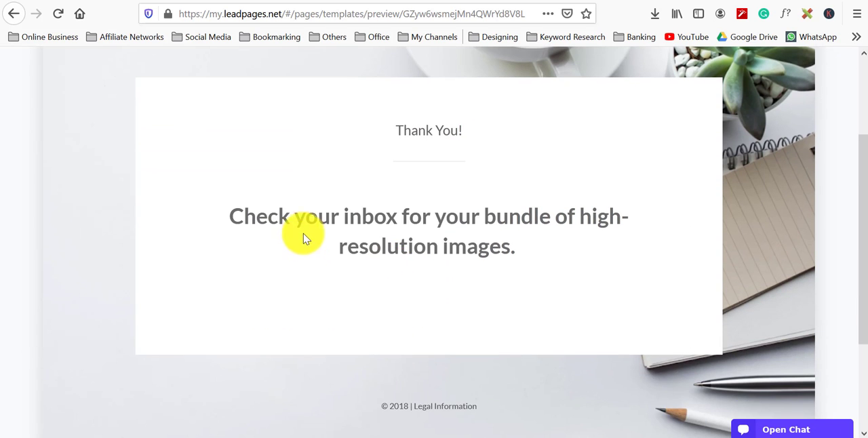
Step: Start a new page from the Super Basic Squeeze Thank You Page template and name it Blog Making Video Course Thank You Page
left_click_drag(523, 248, 371, 242)
left_click(370, 242)
scroll(370, 241, "up", 1)
scroll(370, 242, "up", 3)
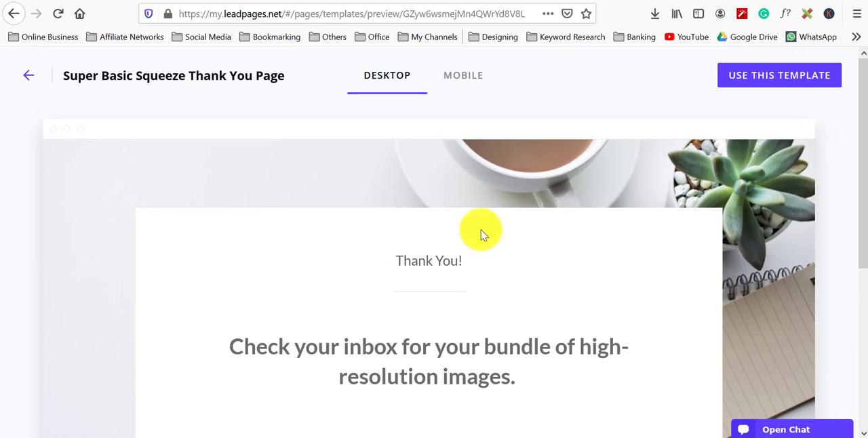
left_click(772, 78)
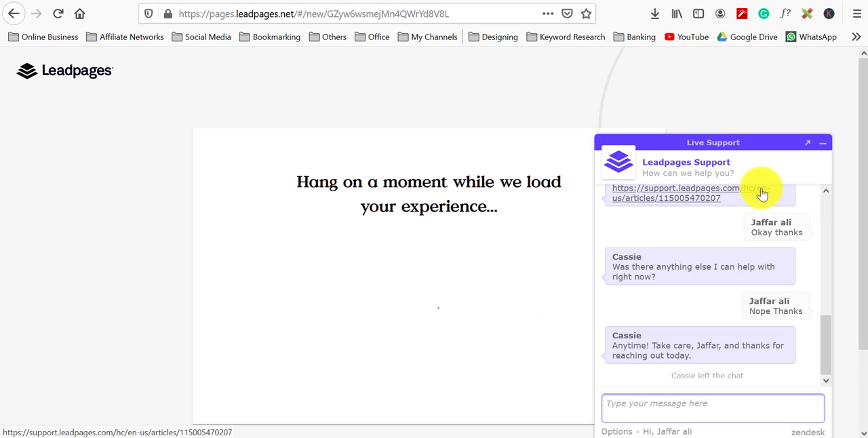
left_click(823, 142)
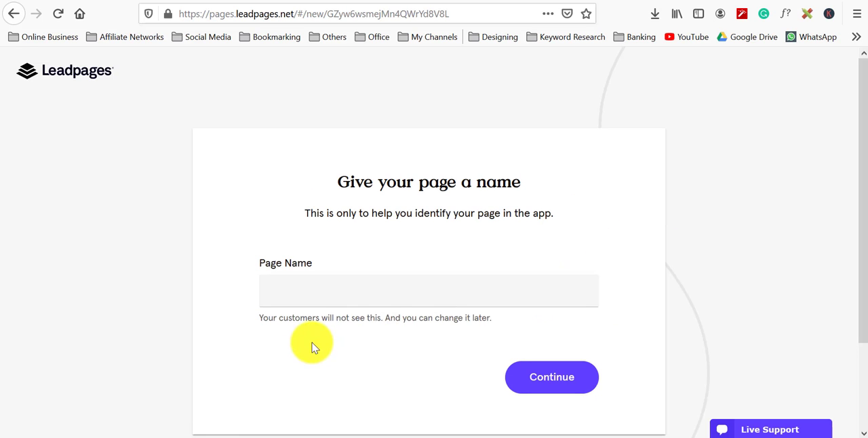
left_click(334, 293)
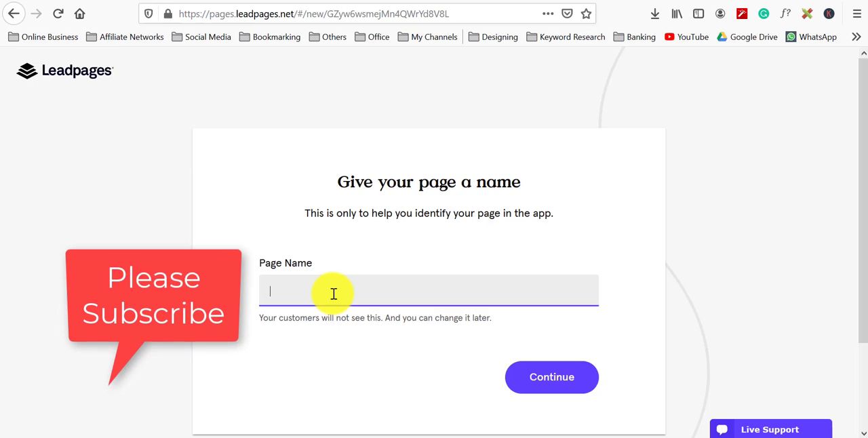
type("Blog Making Video Course Thank You Page")
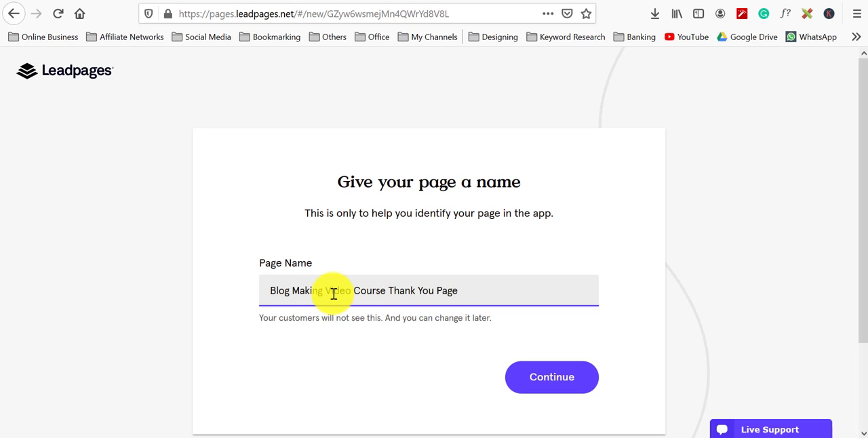
left_click(564, 370)
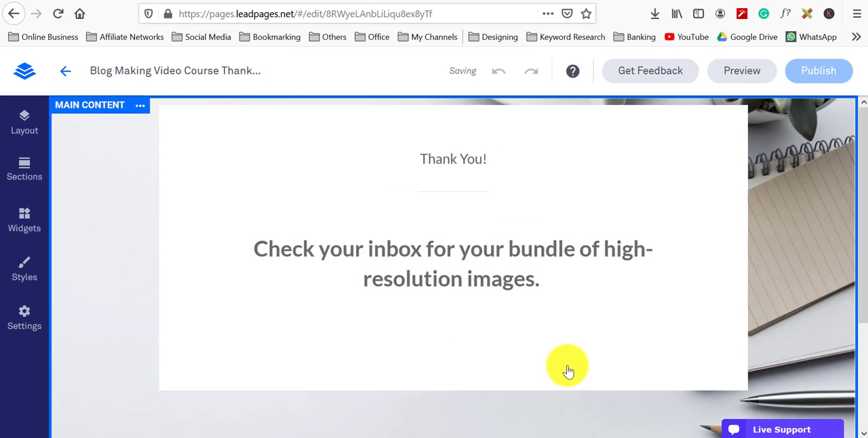
Step: Change the thank-you headline to read Check your inbox for your video course
left_click(436, 276)
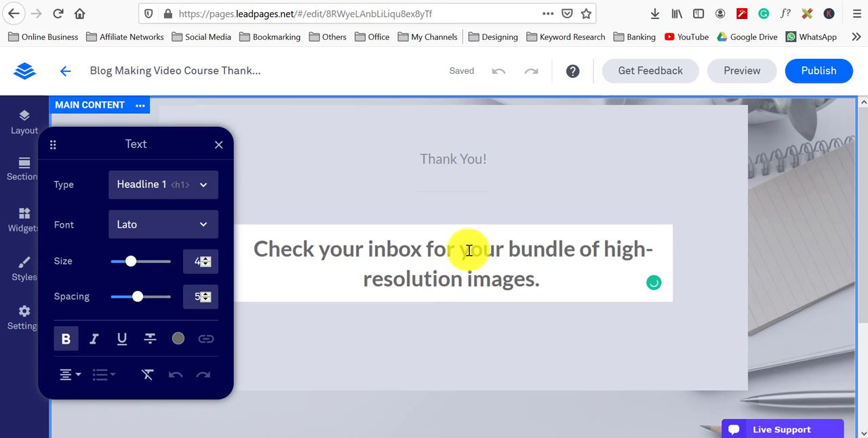
left_click_drag(509, 250, 534, 282)
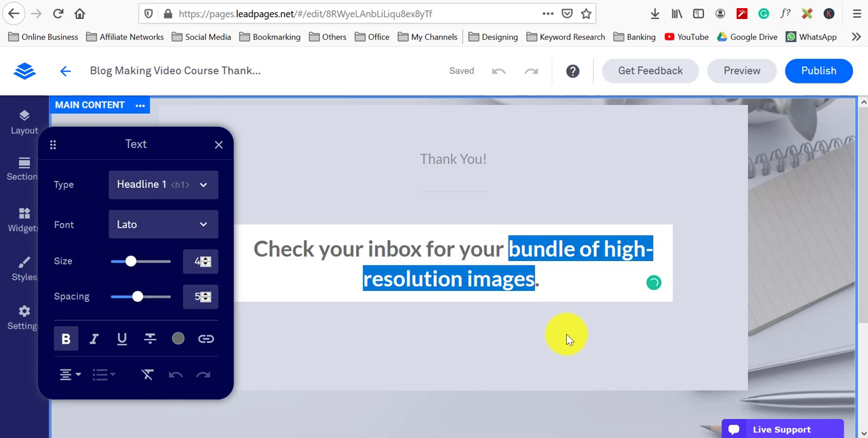
type("Vide.")
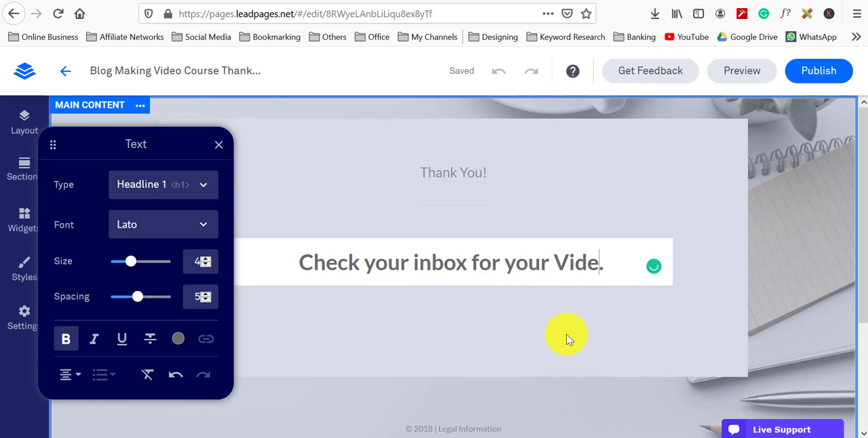
key("BackSpace")
key("BackSpace")
key("BackSpace")
key("BackSpace")
type("video course")
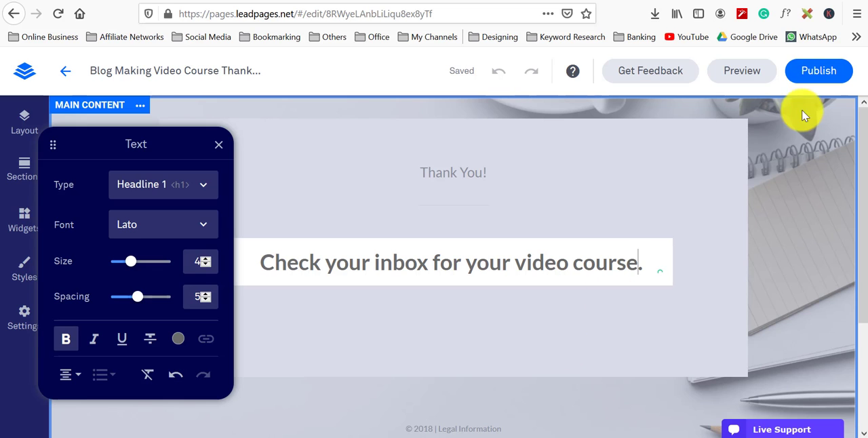
Step: Publish the thank-you page on the lifemasterypartners.lpages.co domain with its default slug
left_click(811, 79)
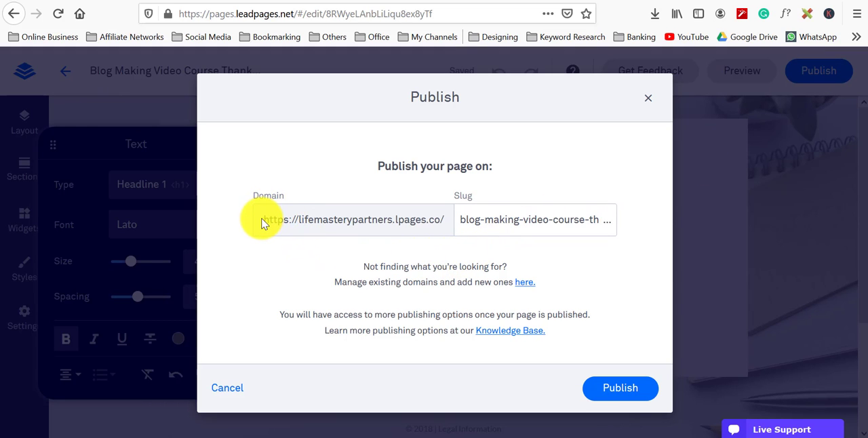
left_click(603, 392)
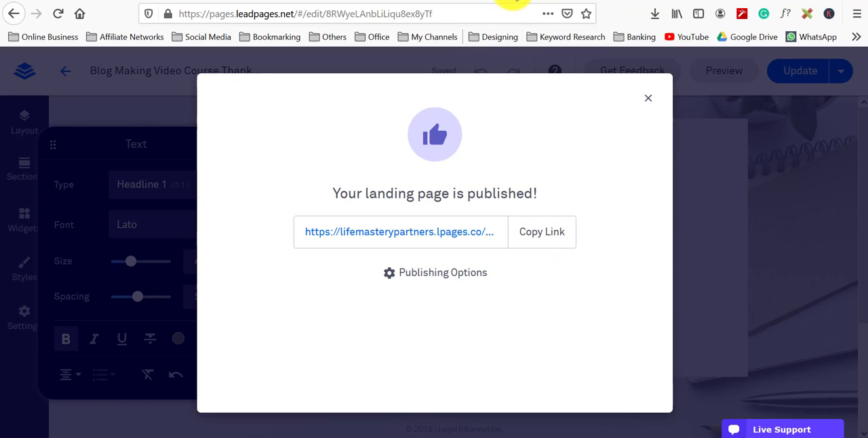
Step: In the AM Lead Magnet for FB AD pop-up form, redirect visitors to the thank-you page's external URL, save, and update the page
left_click(568, 2)
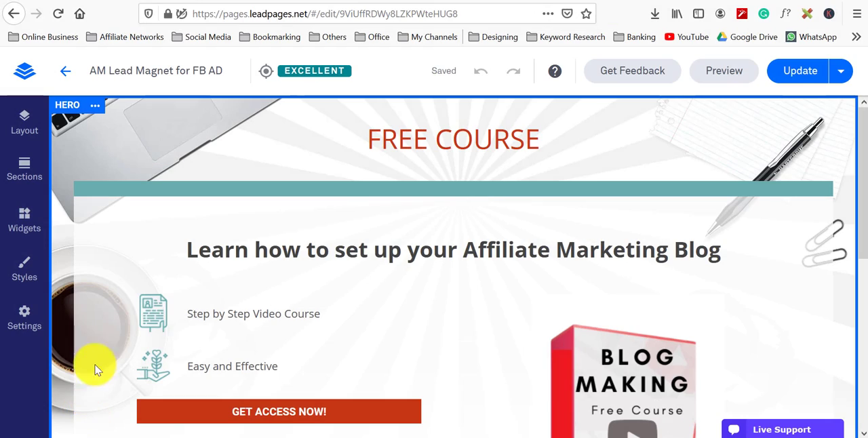
scroll(310, 298, "down", 2)
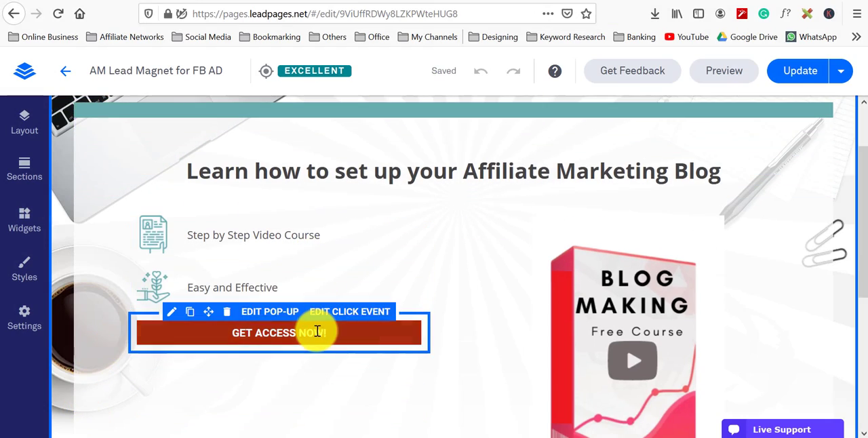
left_click(271, 311)
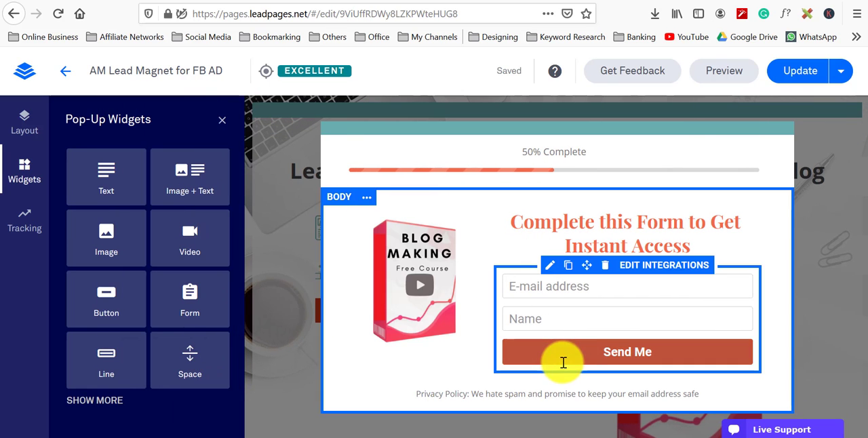
left_click(658, 267)
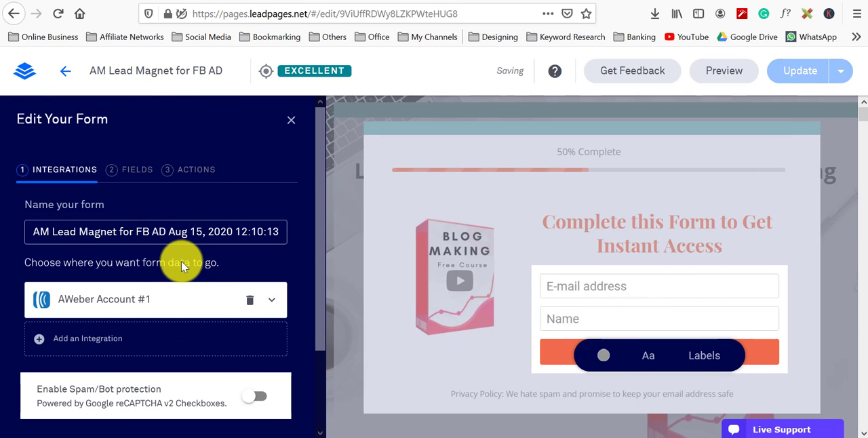
scroll(137, 351, "down", 2)
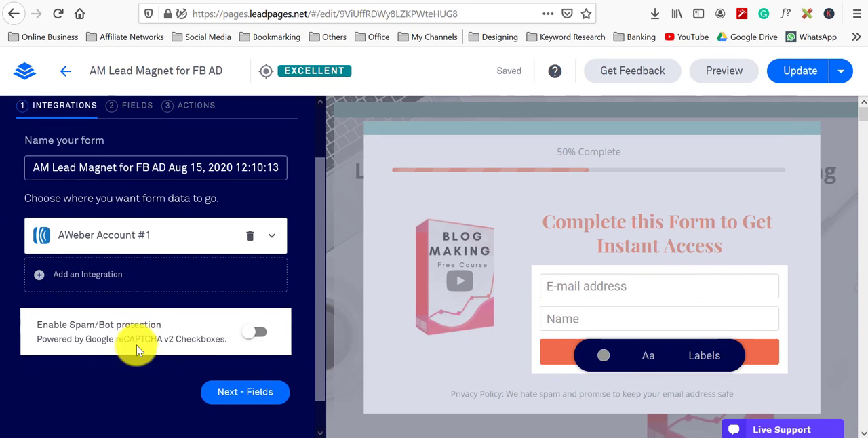
scroll(143, 285, "up", 2)
left_click(185, 172)
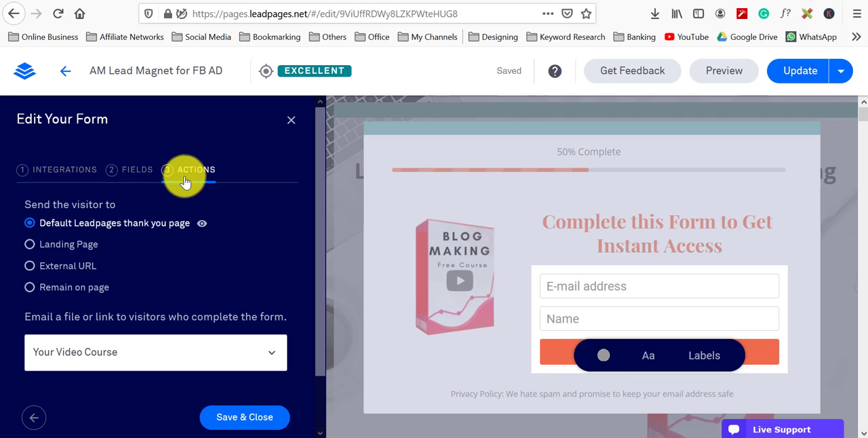
left_click(61, 266)
left_click(127, 295)
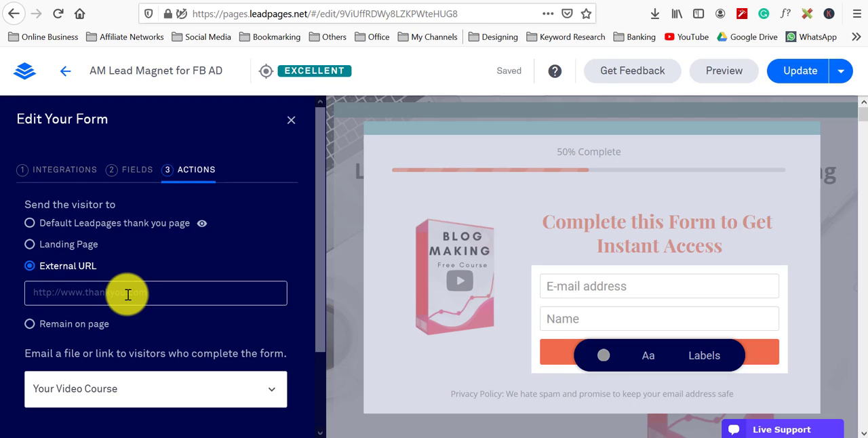
key("ctrl+v")
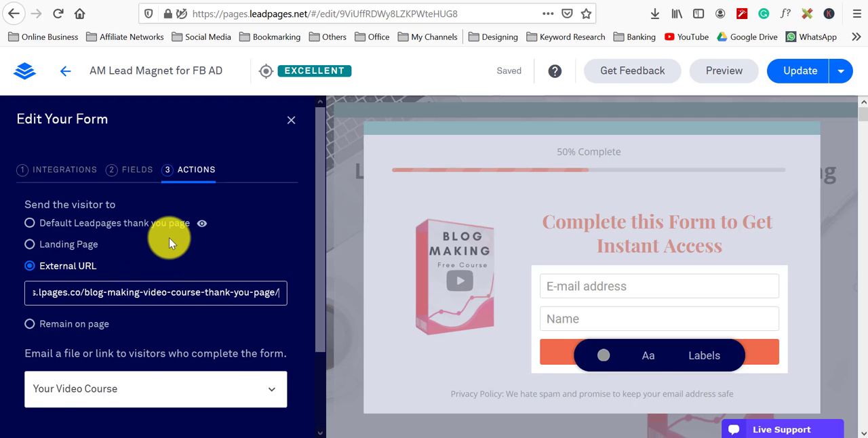
scroll(169, 237, "down", 2)
left_click(257, 383)
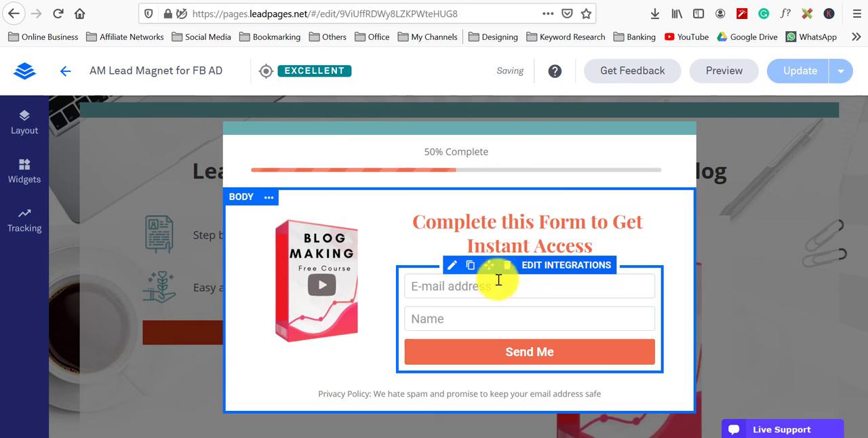
left_click(794, 72)
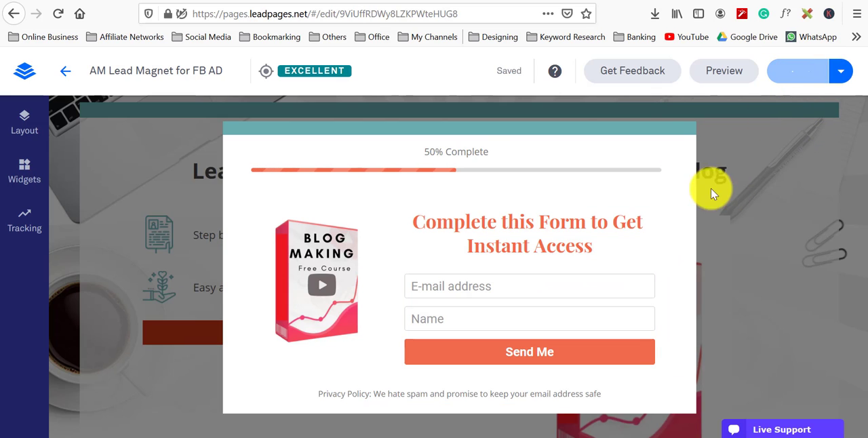